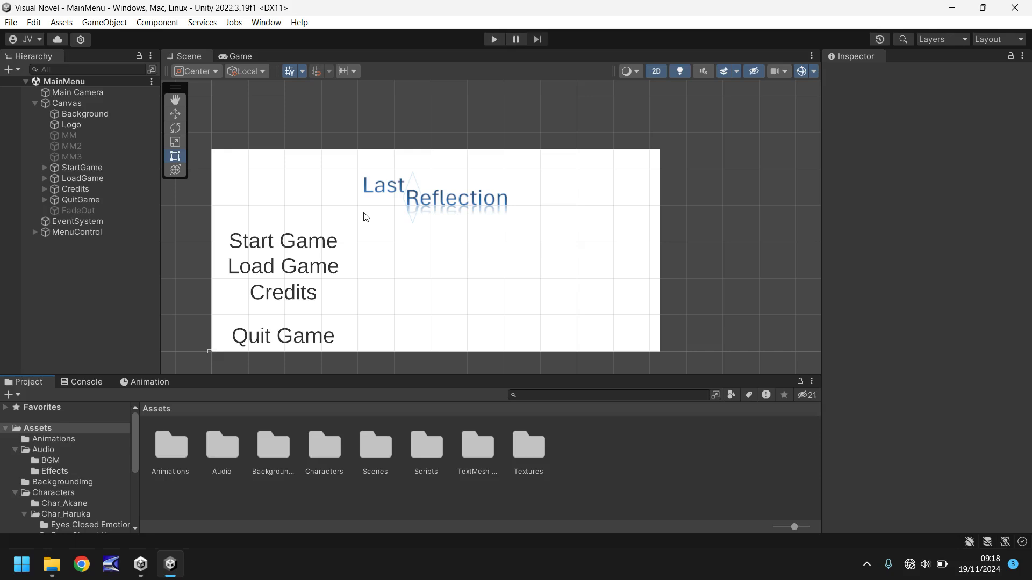
- Open the Credits scene asset from the Scenes folder in the Project panel
scroll(74, 466, "down", 5)
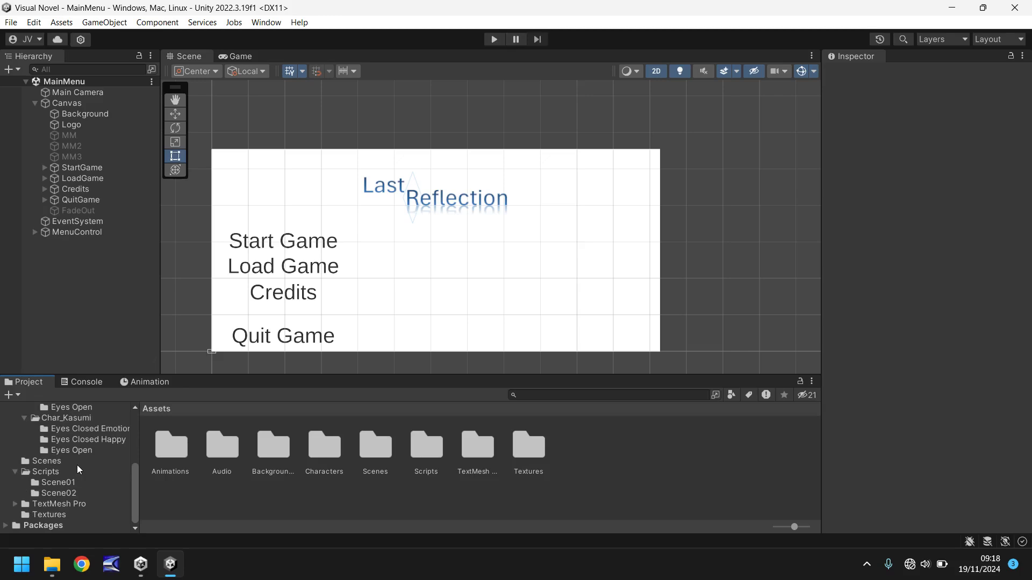
left_click(43, 463)
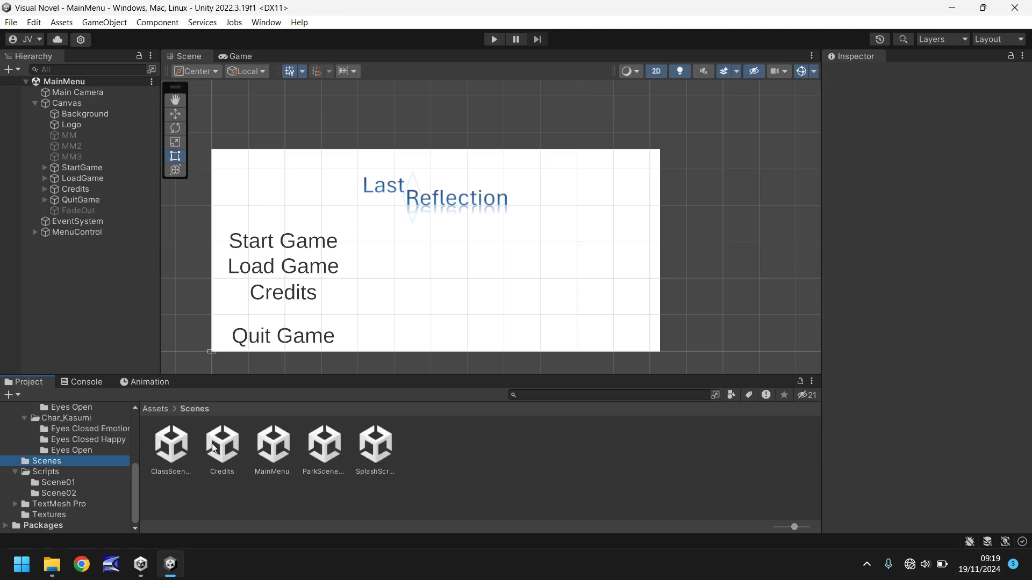
double_click(221, 446)
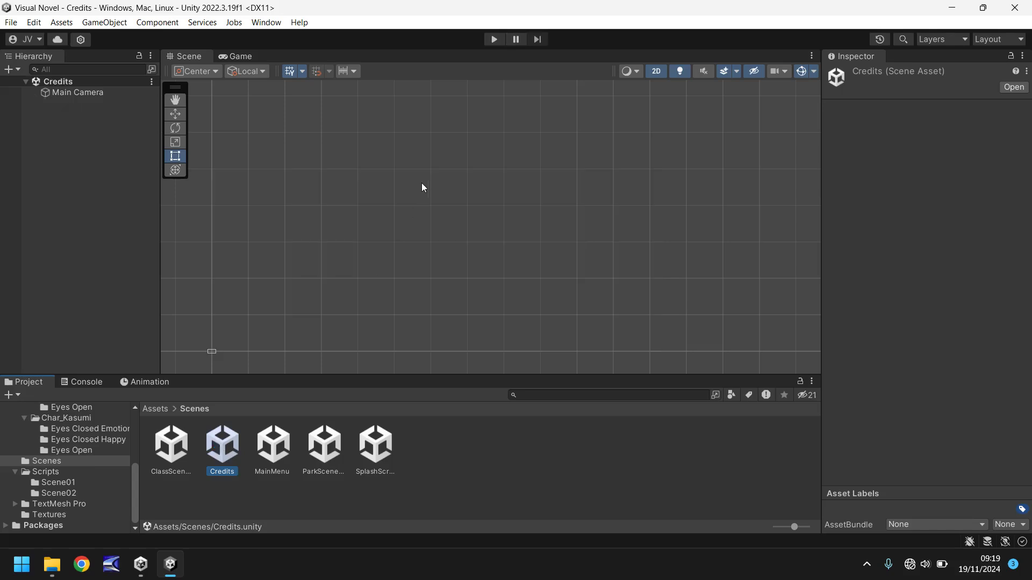
- Add a Raw Image on a new Canvas through GameObject > UI
left_click(114, 24)
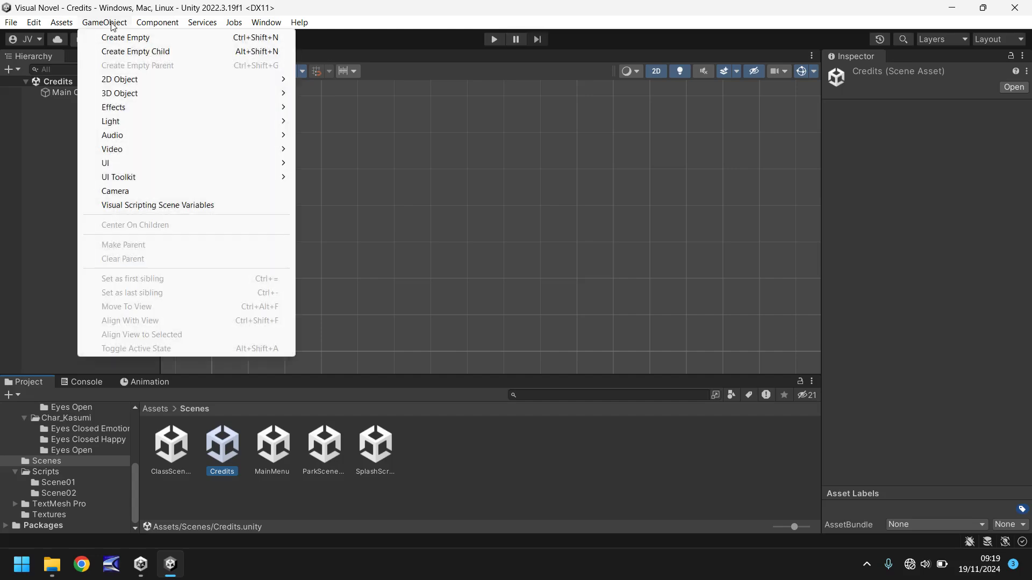
mouse_move(170, 167)
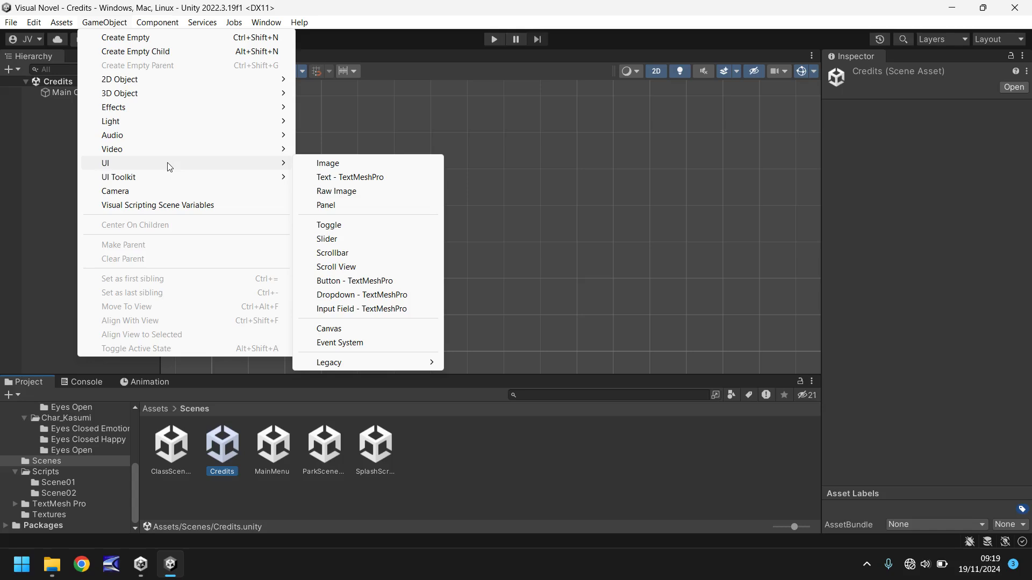
left_click(353, 191)
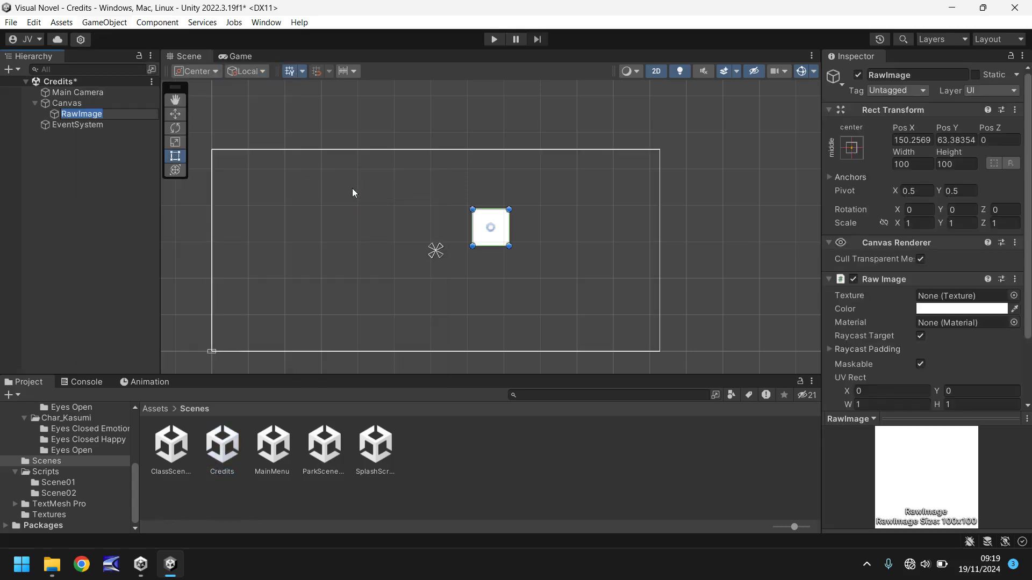
- Stretch the raw image's anchors on both axes with Left, Top, Right and Bottom at 0
left_click(850, 150)
left_click(995, 350)
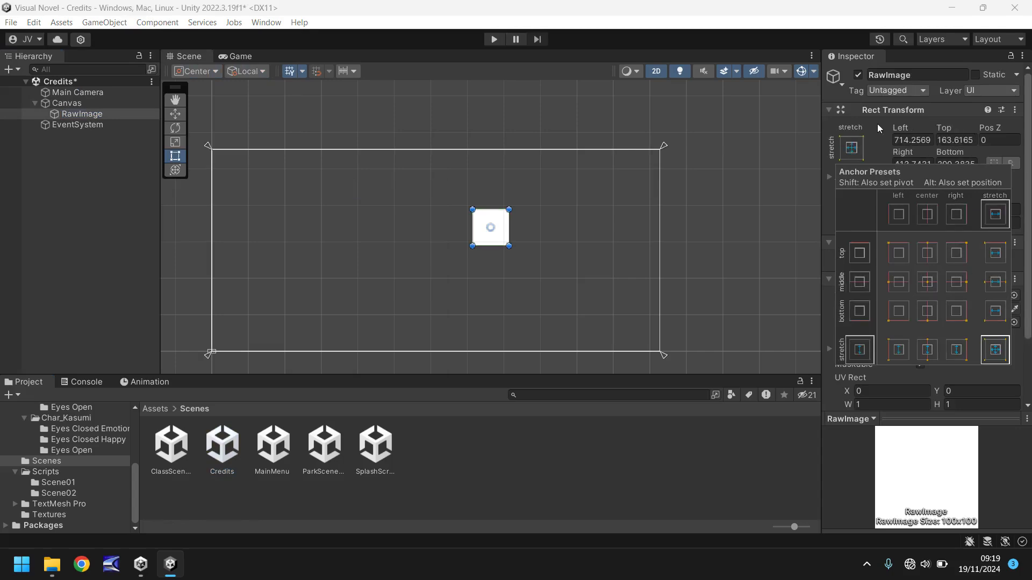
left_click(908, 140)
type("0")
key("Tab")
type("0")
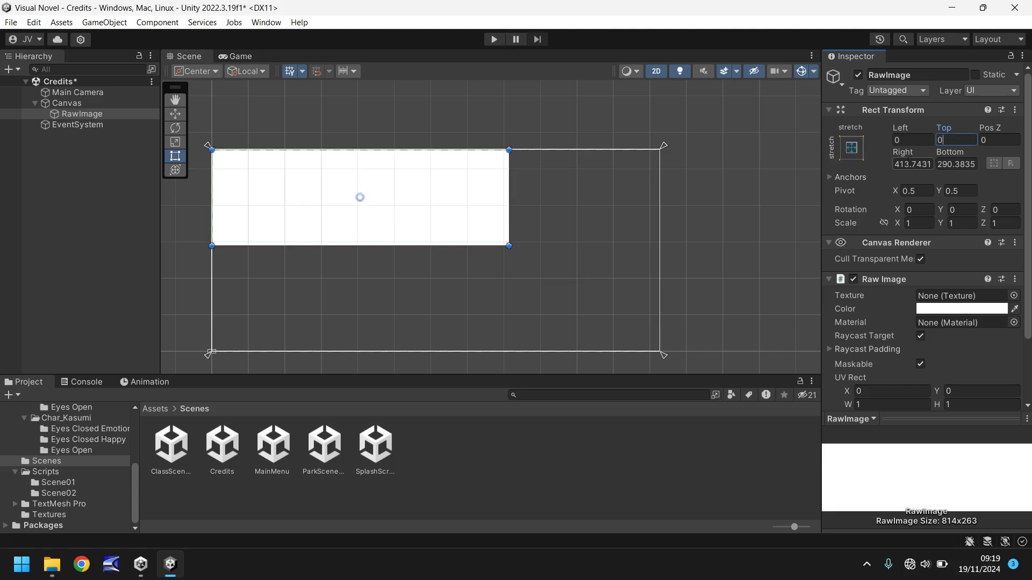
key("Tab")
type("0")
key("Tab")
type("0")
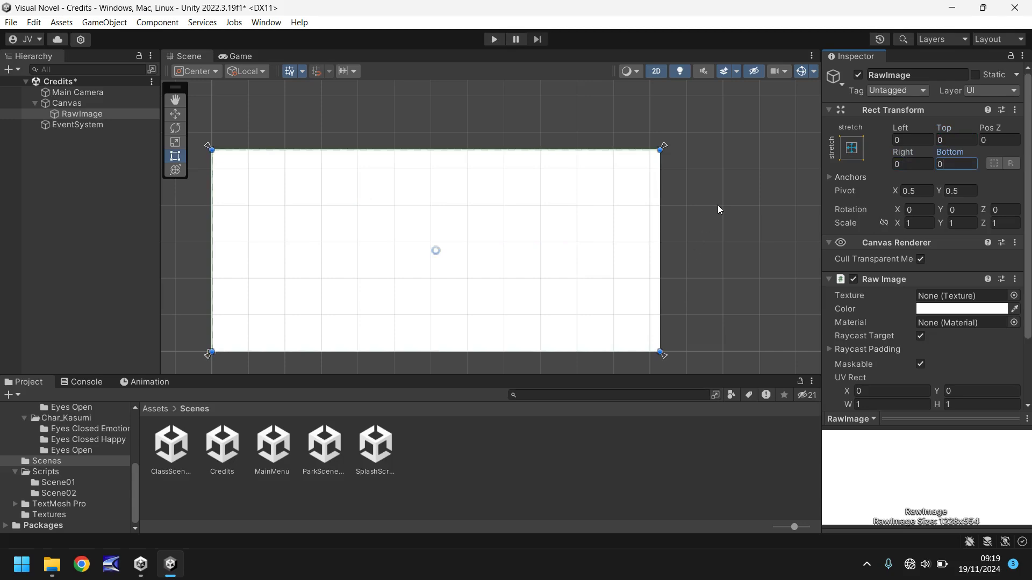
- Rename the raw image to Background
scroll(723, 247, "down", 2)
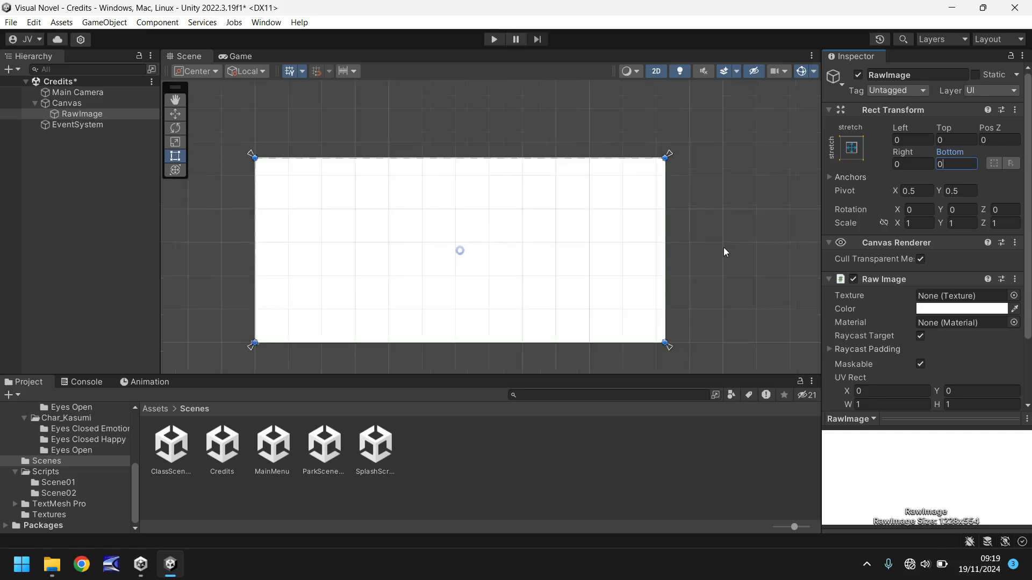
middle_click_drag(716, 257, 669, 227)
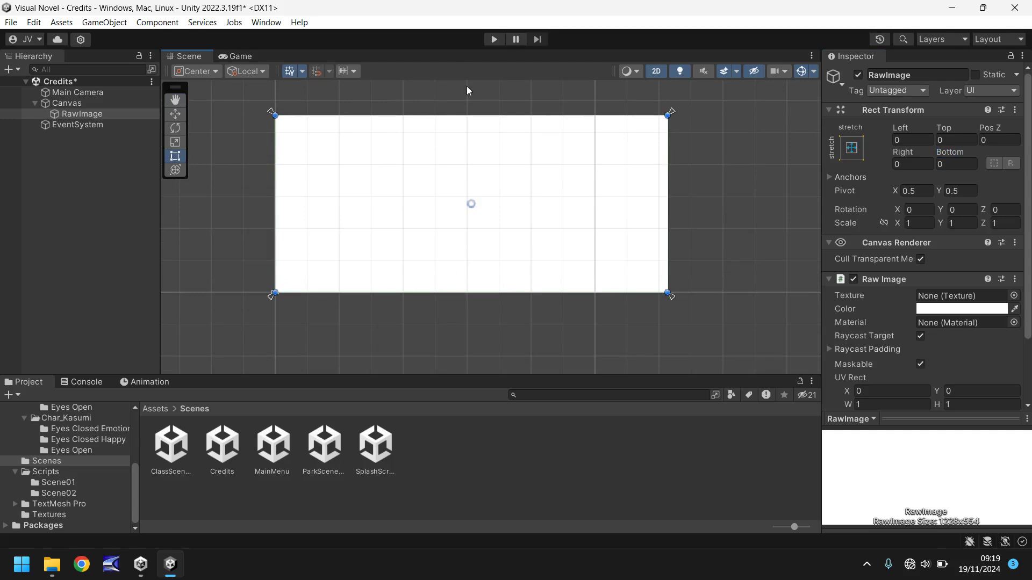
left_click(81, 113)
type("Background")
key("Return")
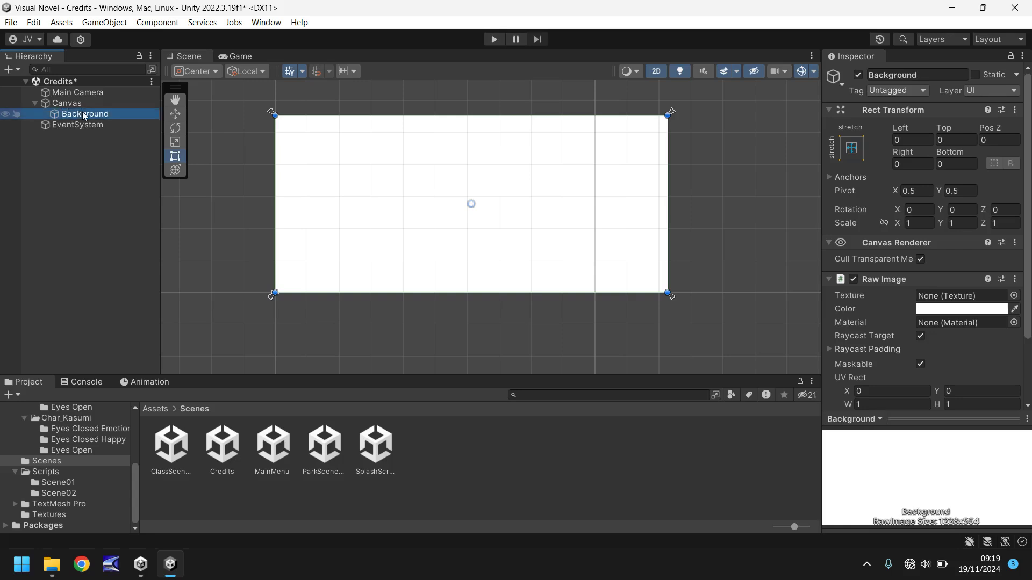
- Add a Text - TextMeshPro object to the Canvas
left_click(104, 22)
mouse_move(135, 167)
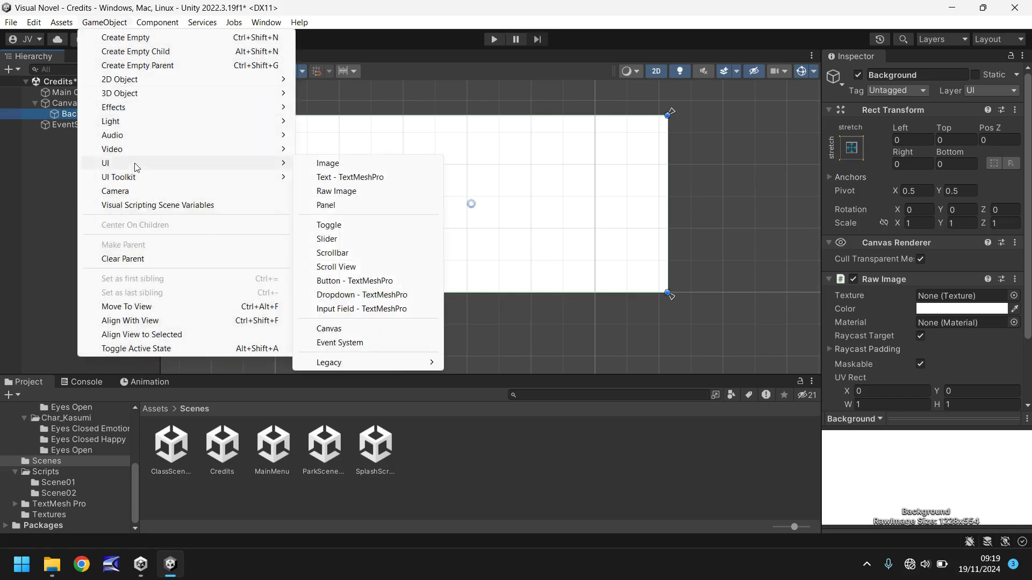
left_click(379, 183)
- Make the New Text dark grey (393939) and bold
scroll(949, 329, "down", 3)
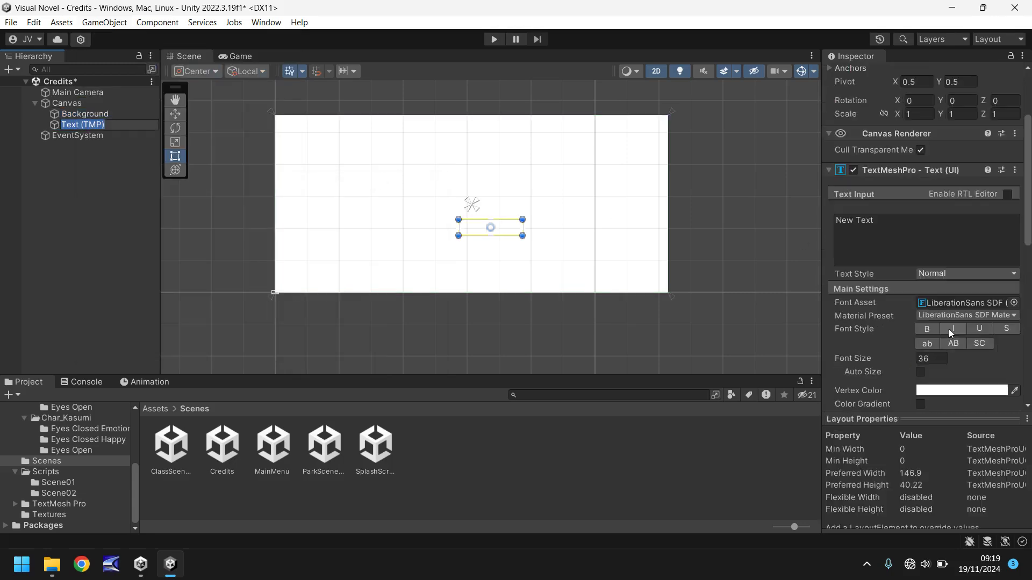
left_click(953, 390)
left_click_drag(965, 341, 905, 348)
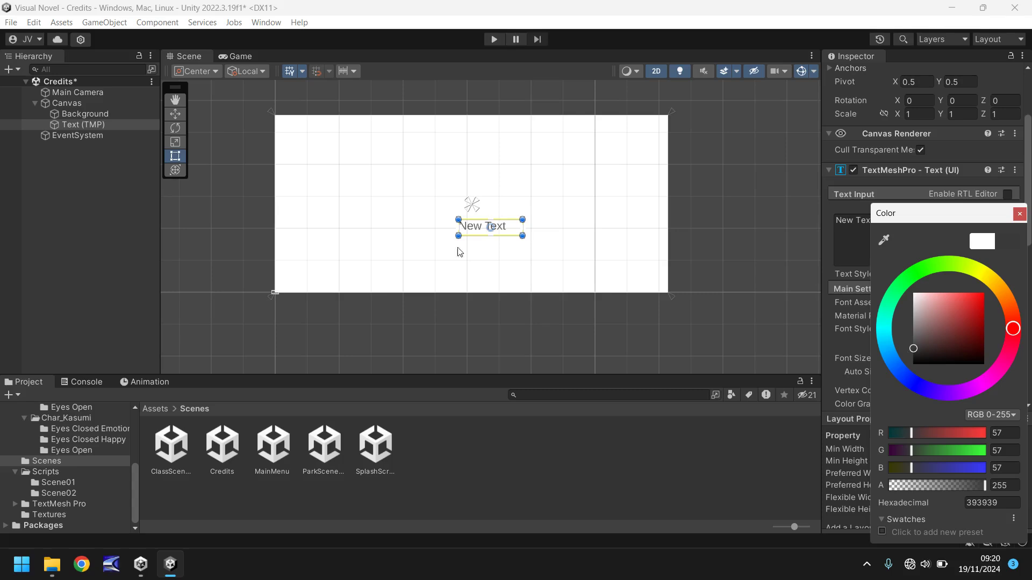
left_click(1019, 214)
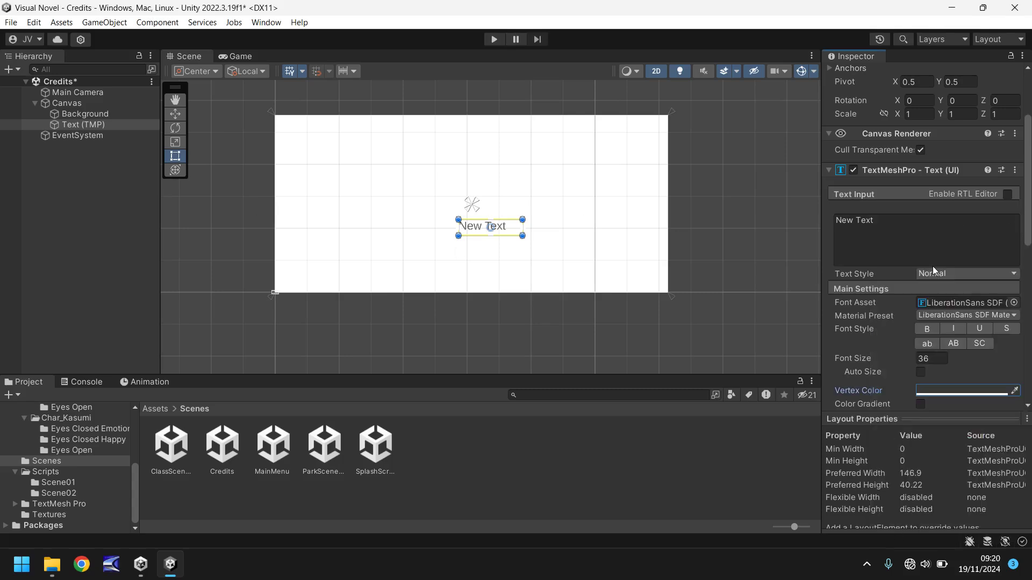
left_click(926, 329)
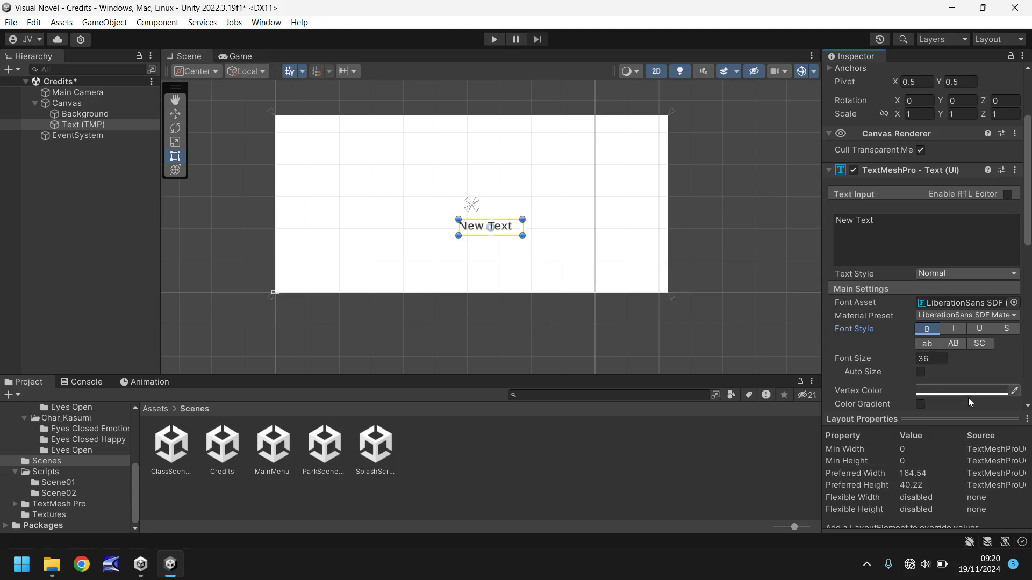
- Set the Canvas Scaler to Scale With Screen Size, 1920 × 1080 reference, match 0.5
left_click(63, 105)
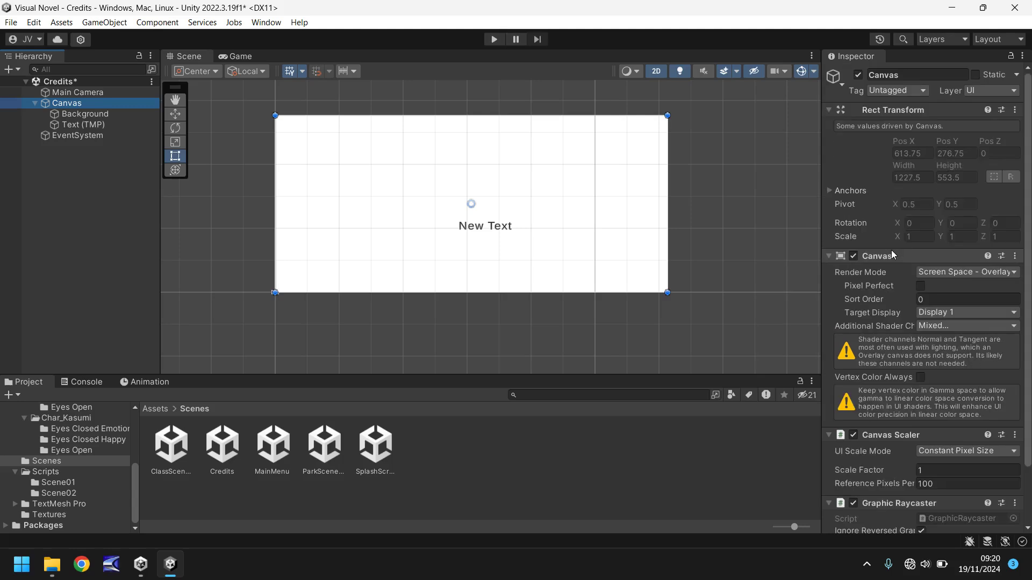
scroll(884, 251, "down", 3)
left_click(945, 384)
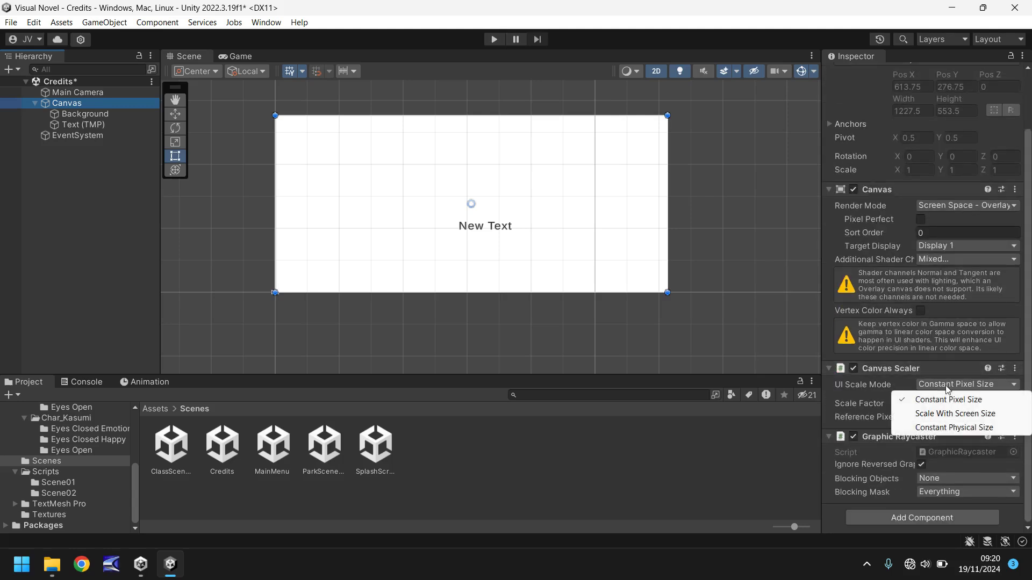
left_click(946, 413)
left_click(878, 420)
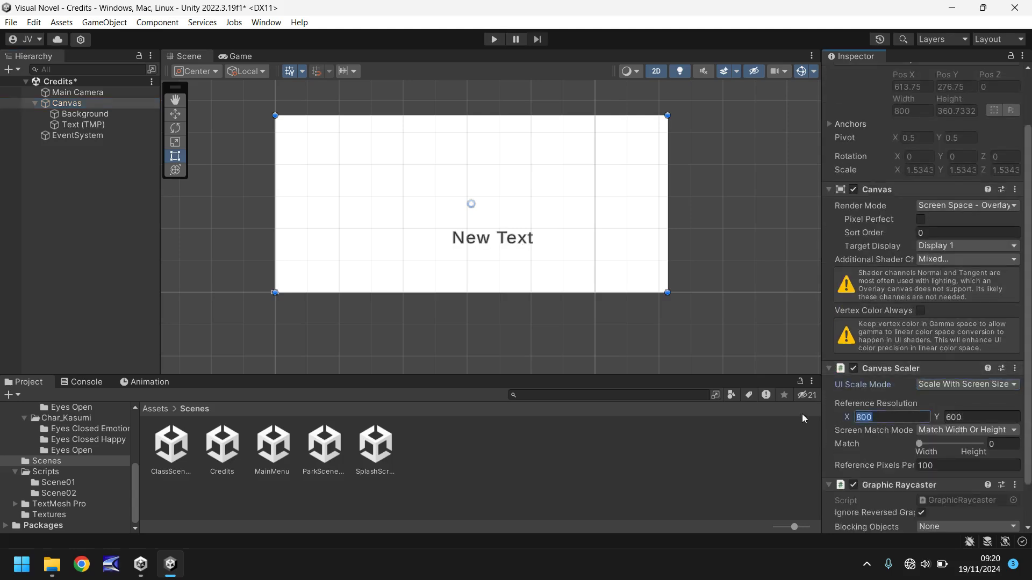
type("1920")
key("Tab")
type("1080")
left_click(997, 444)
type("0.5")
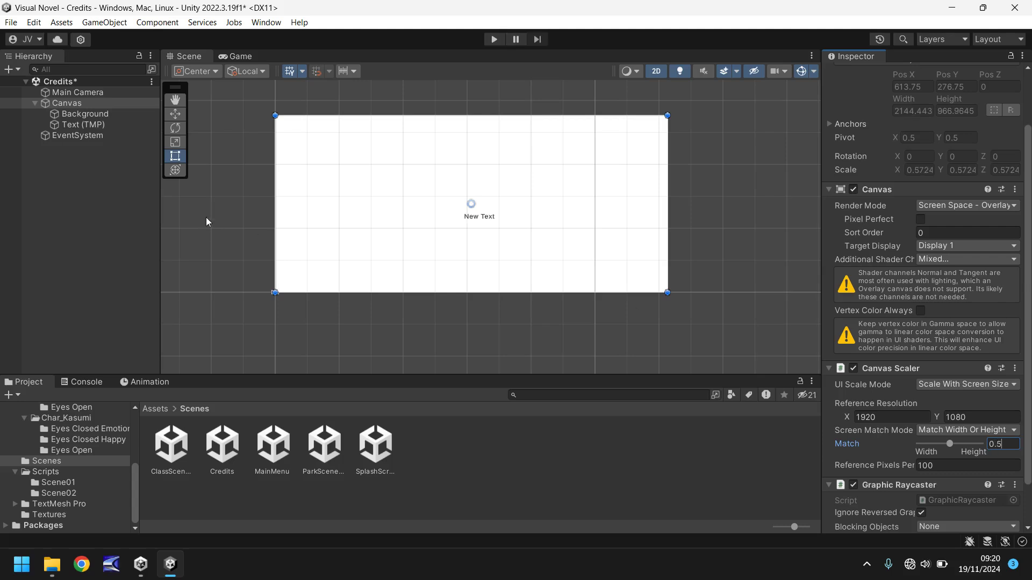
- Move the New Text below the bottom of the canvas and make its box taller
left_click(475, 219)
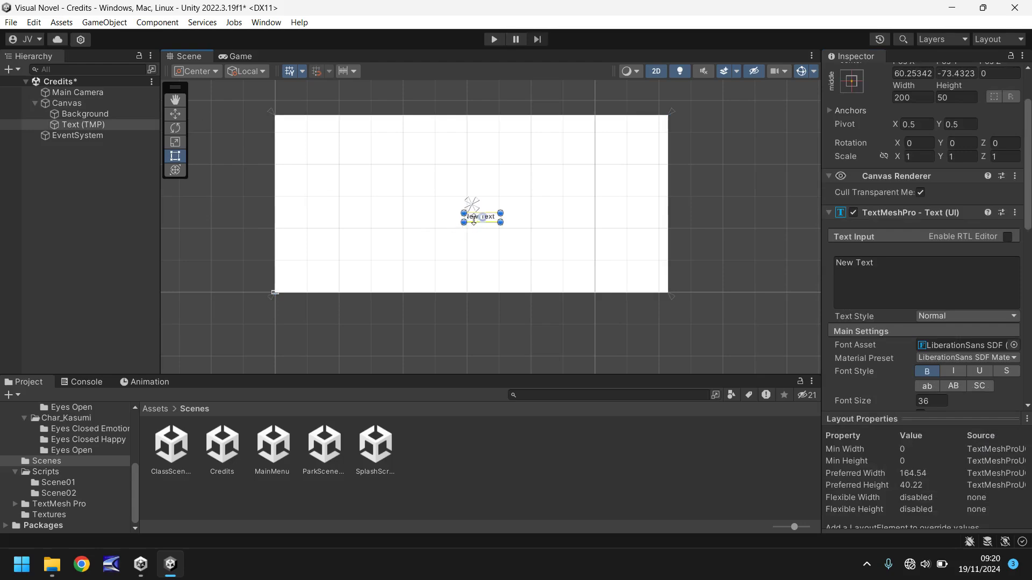
left_click_drag(472, 225, 440, 302)
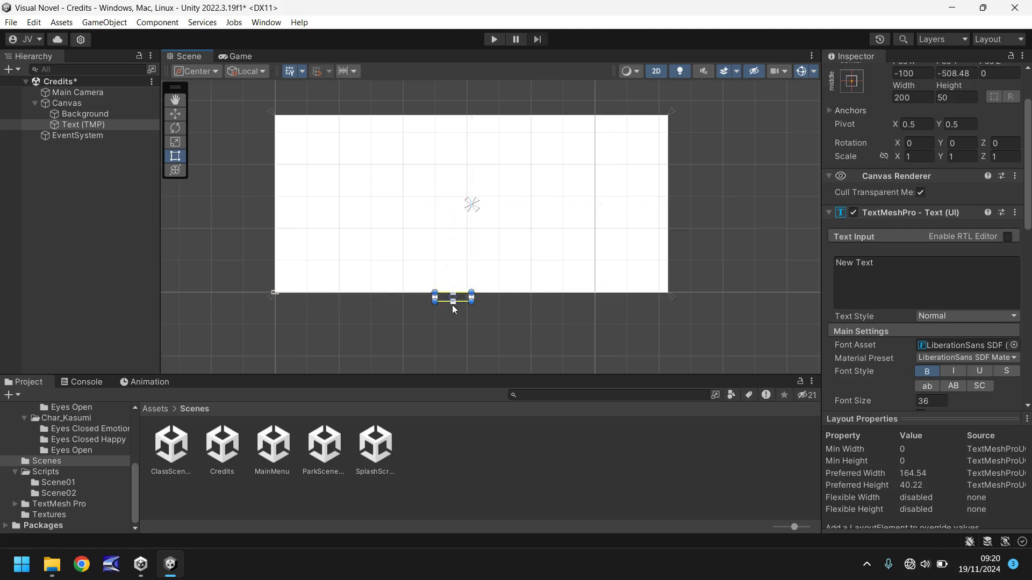
scroll(453, 306, "down", 2)
scroll(446, 301, "up", 5)
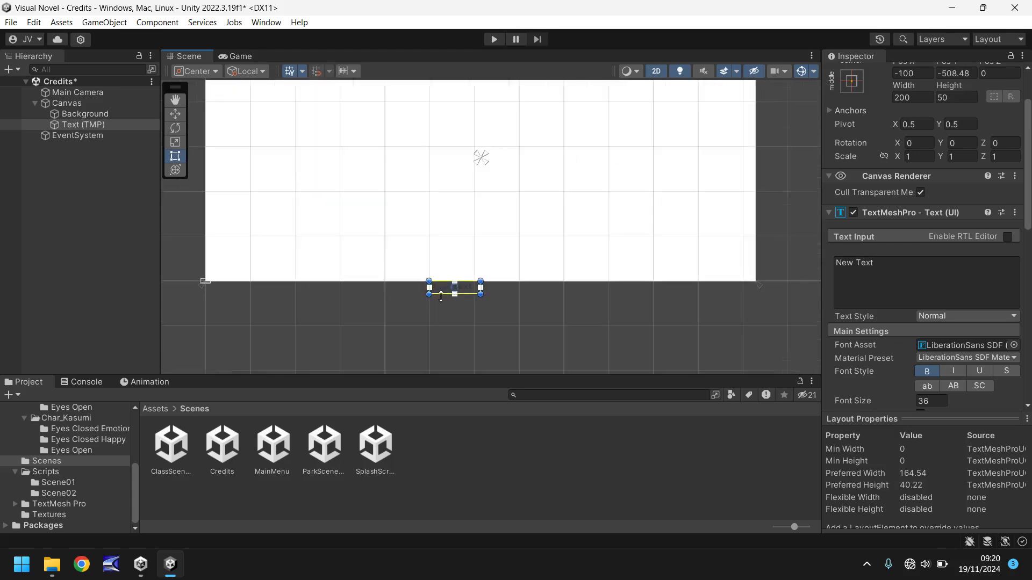
left_click_drag(428, 294, 426, 358)
- Replace the placeholder with the lines Developer, Programmer, Play Testers and Special Thanks
left_click(901, 273)
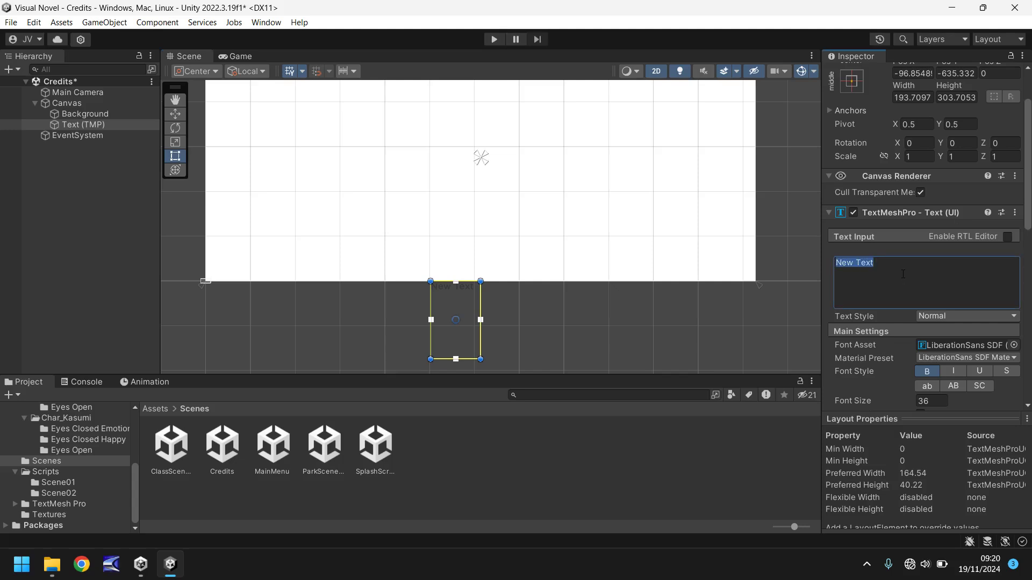
type("Developer")
key("Return")
type("Progr")
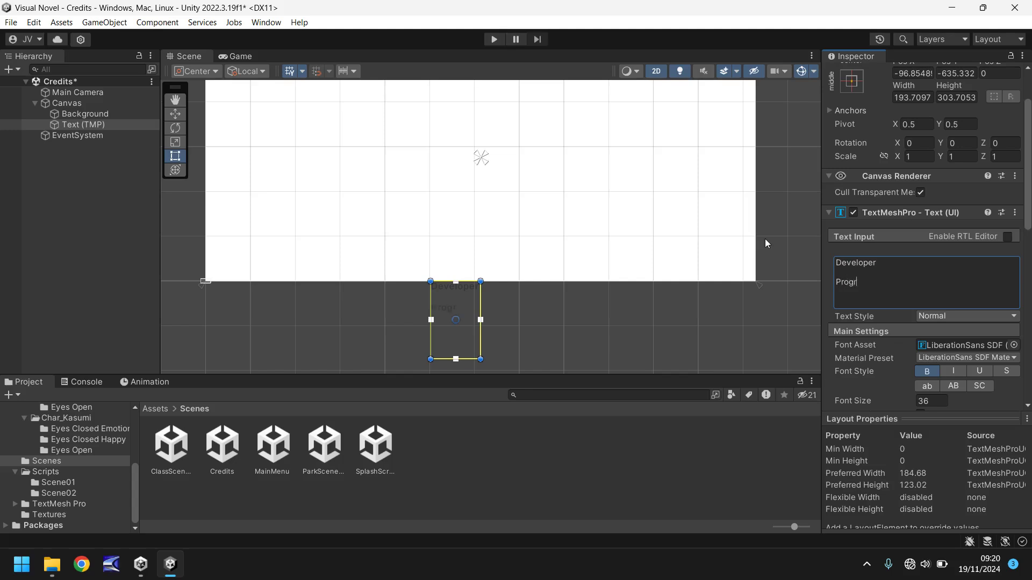
type("ammer")
mouse_move(430, 281)
left_mouse_down()
mouse_move(396, 280)
mouse_move(417, 281)
left_mouse_up()
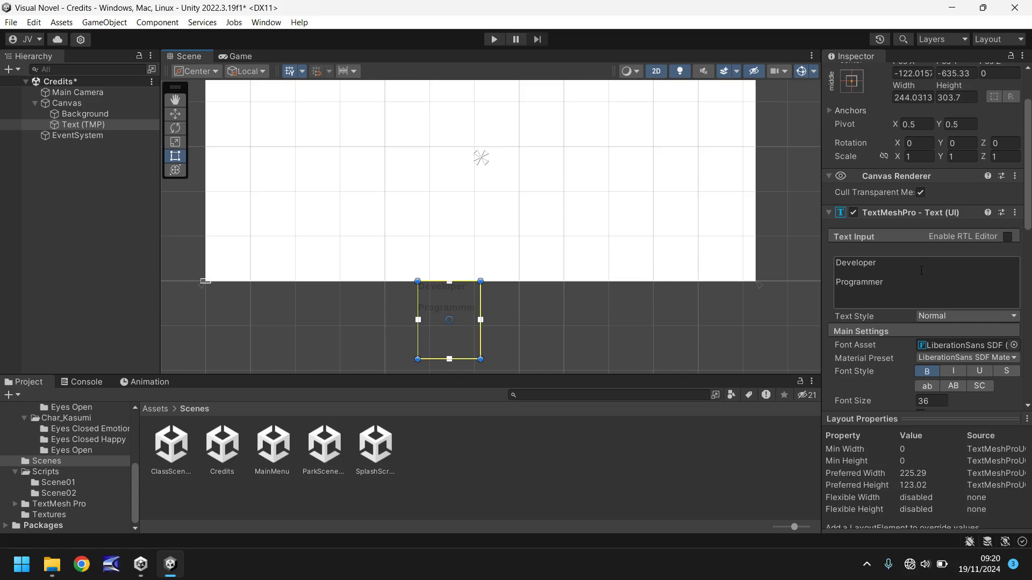
left_click(897, 290)
left_click(899, 291)
key("Return")
type("Play ")
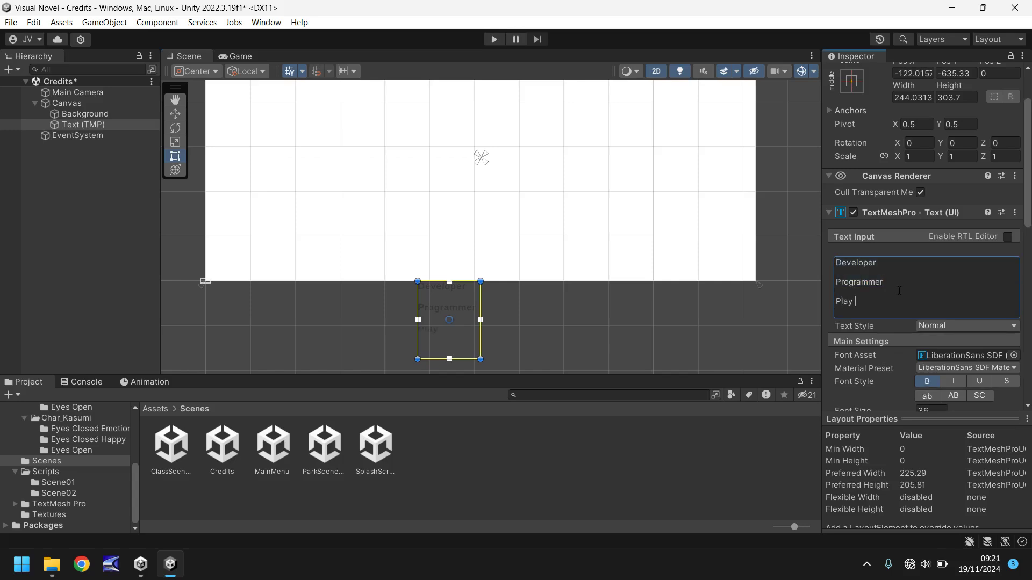
type("Testers")
key("Return")
key("Return")
key("Return")
key("Return")
type("Special Thank")
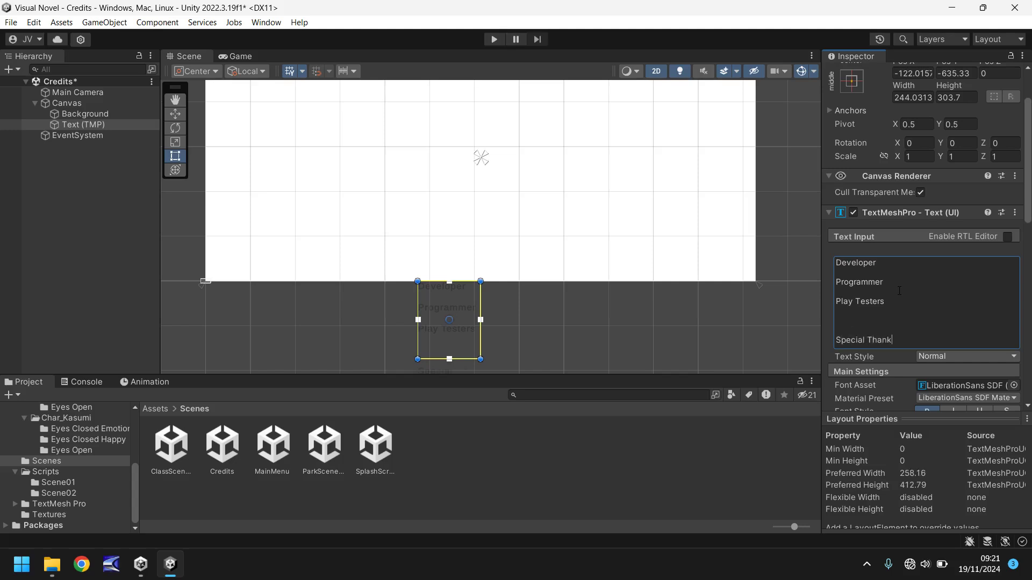
type("s")
left_click_drag(418, 281, 384, 280)
- Enlarge the text box to about 392 by 456
key("q")
scroll(449, 302, "up", 2)
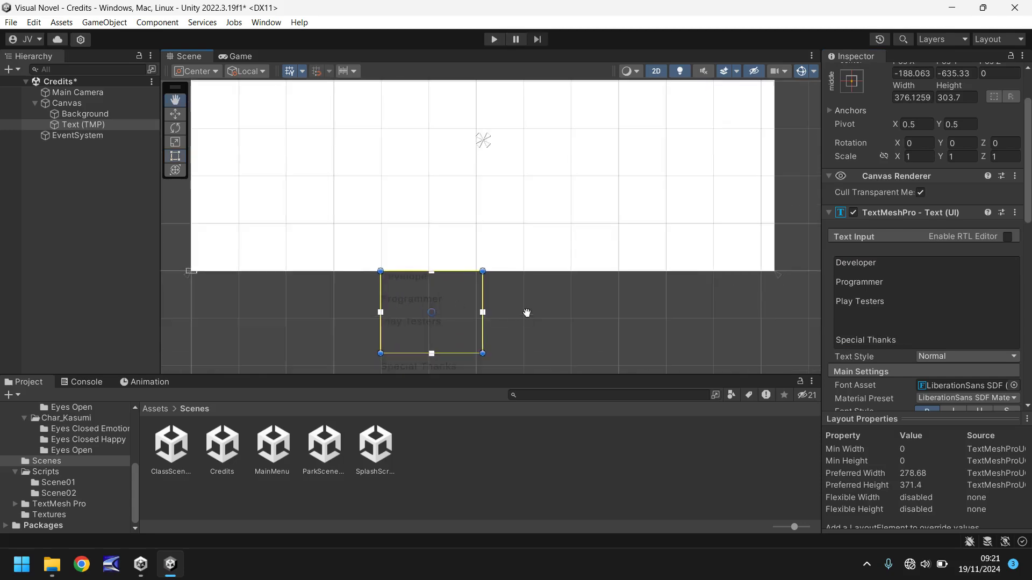
left_click_drag(527, 302, 530, 217)
key("t")
left_click_drag(382, 260, 383, 273)
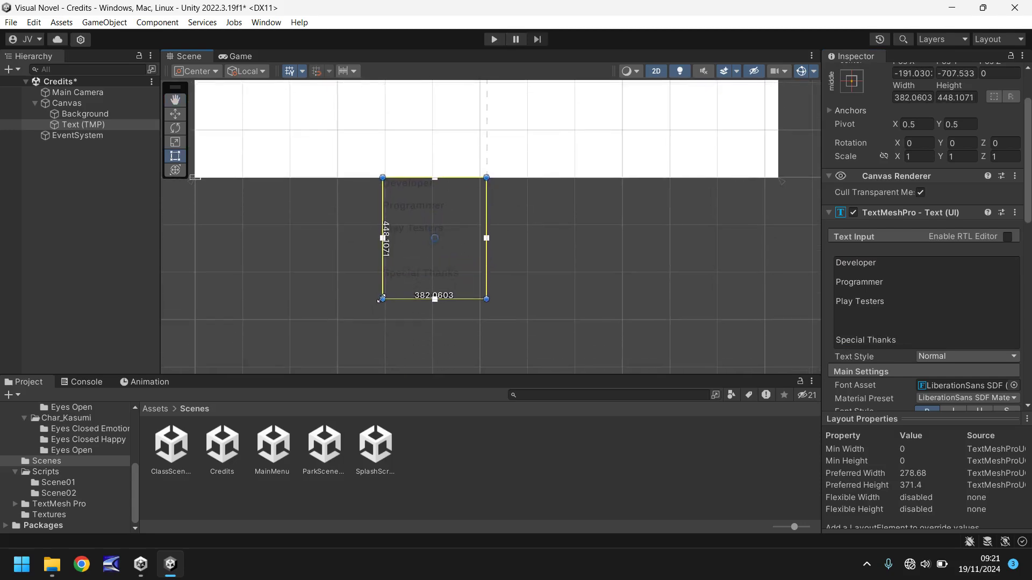
left_click_drag(381, 299, 380, 301)
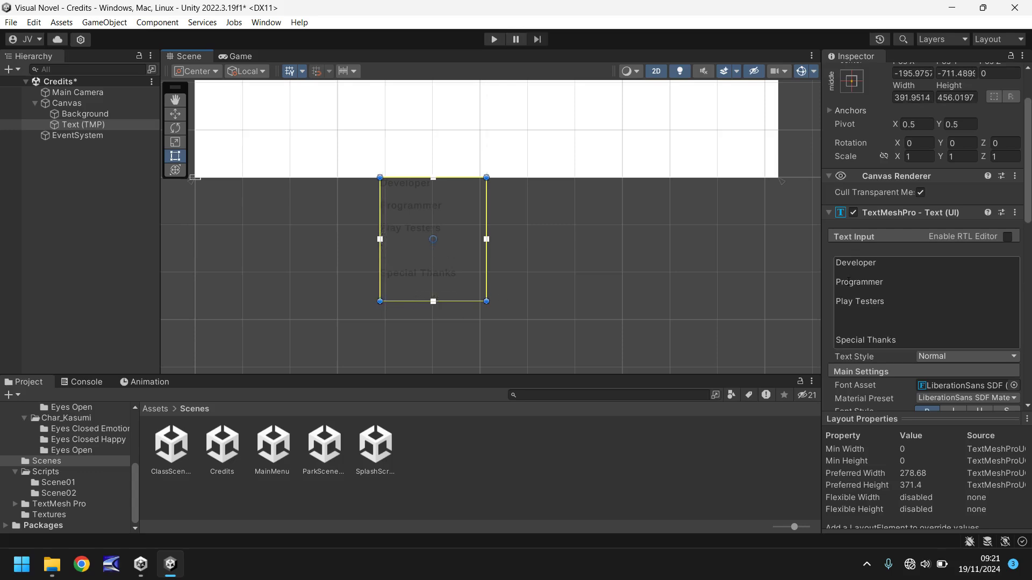
- Right-align the credit headings and set the font size to 48
scroll(954, 279, "down", 3)
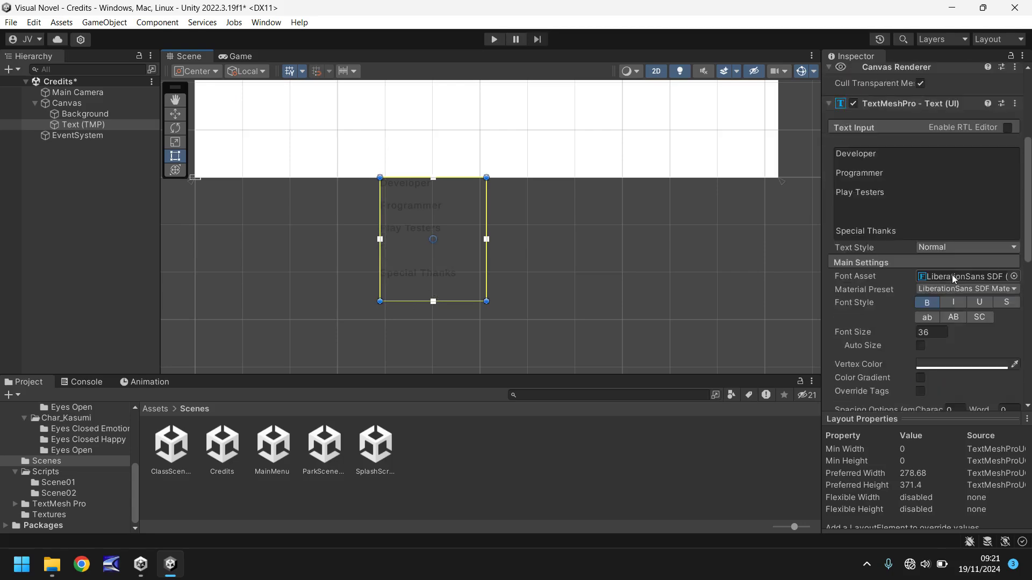
scroll(908, 290, "down", 3)
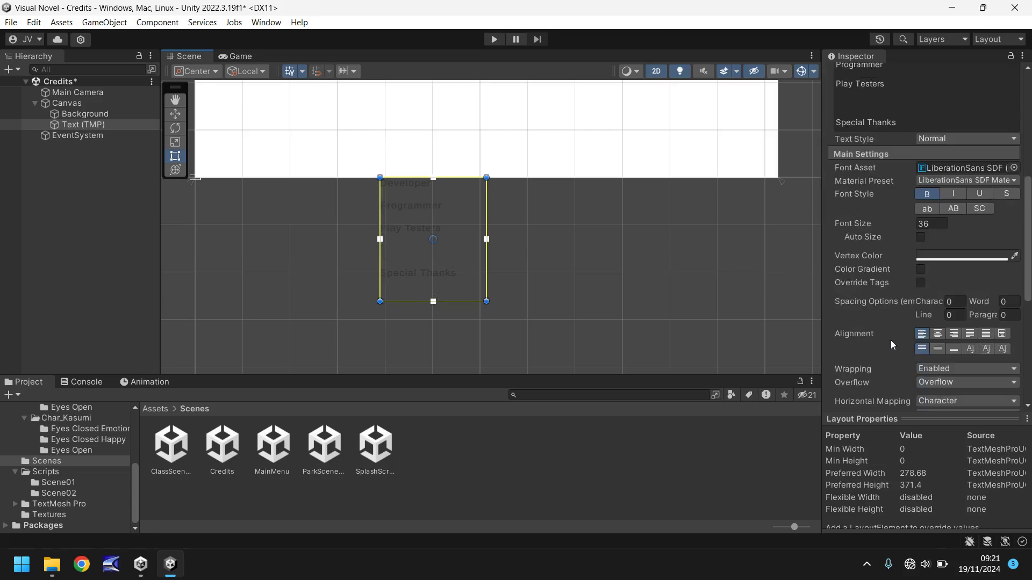
left_click(952, 333)
left_click(936, 224)
type("48")
- Widen the text box and extend it down to fit Special Thanks, checking the Game view
left_click_drag(380, 240, 336, 239)
left_click_drag(407, 301, 411, 323)
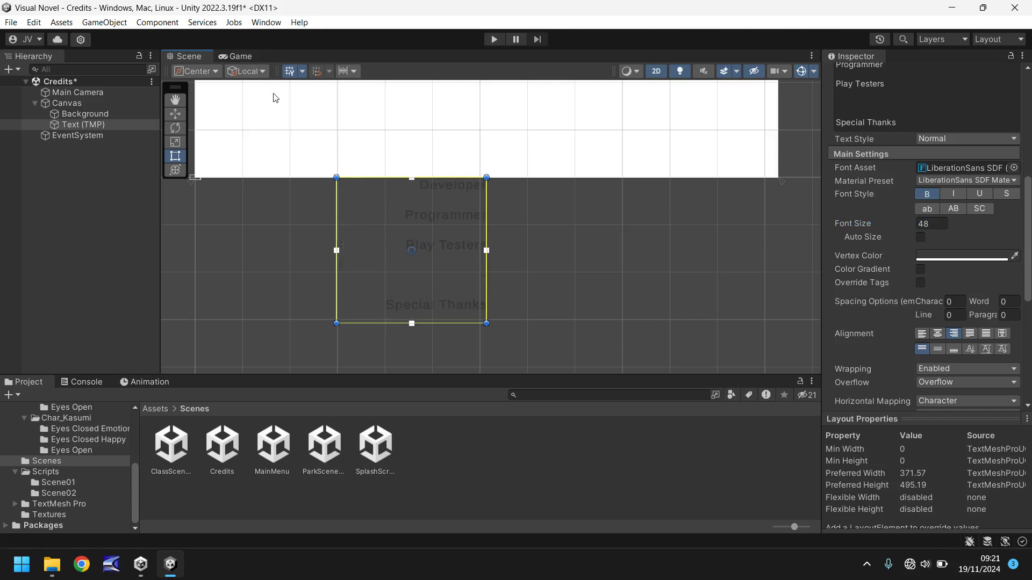
left_click(240, 55)
left_click(184, 54)
- Rename the headings text object to Title
left_click(86, 123)
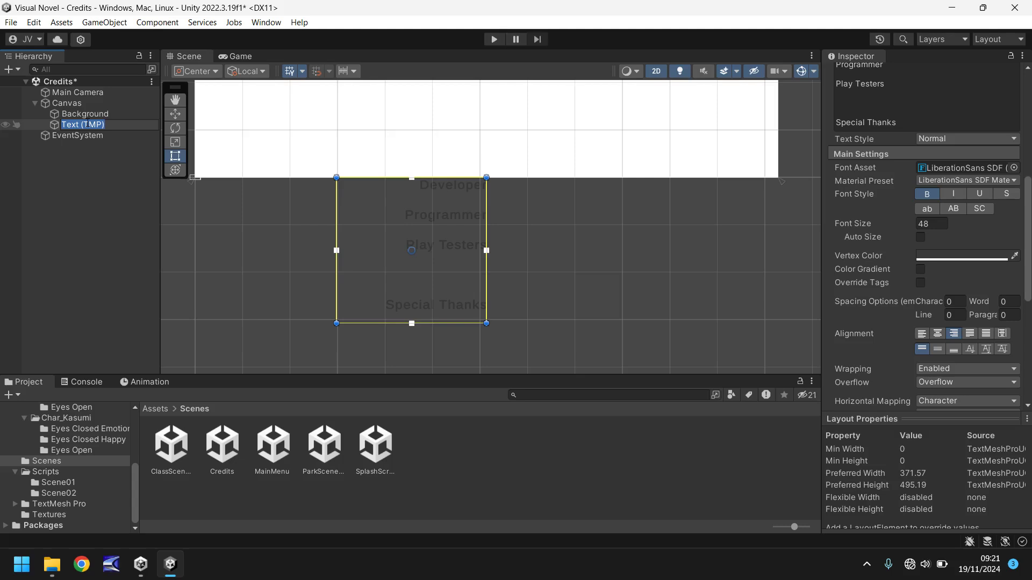
type("Title")
key("Return")
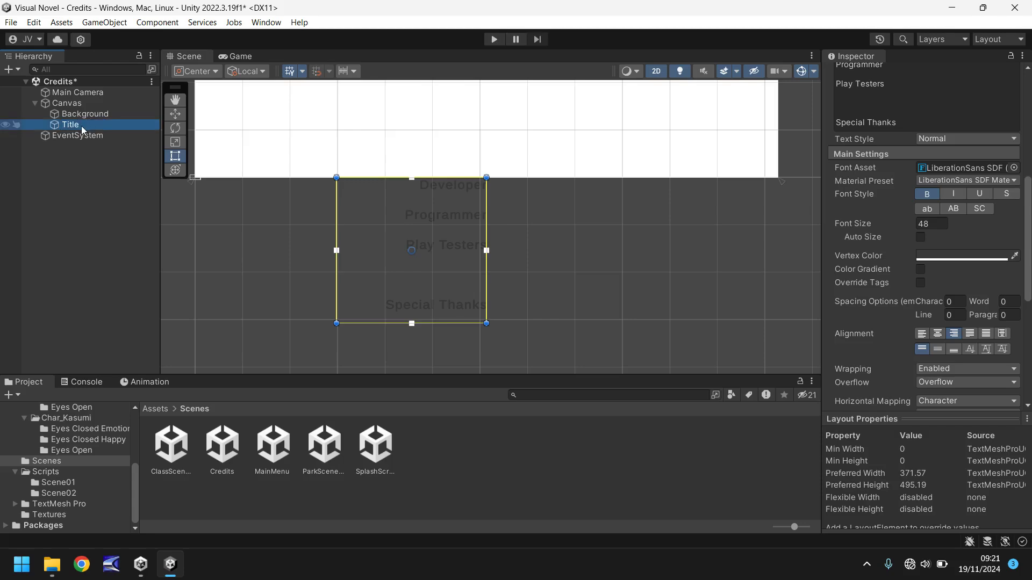
- Duplicate Title, move the copy to its right, and make it left-aligned and non-bold
key("ctrl+d")
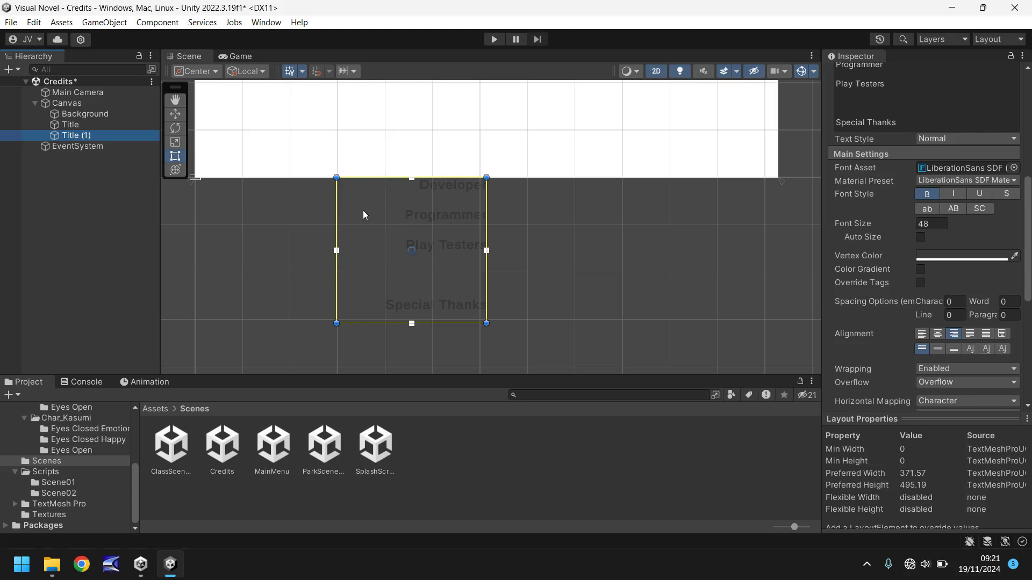
left_click_drag(363, 212, 520, 209)
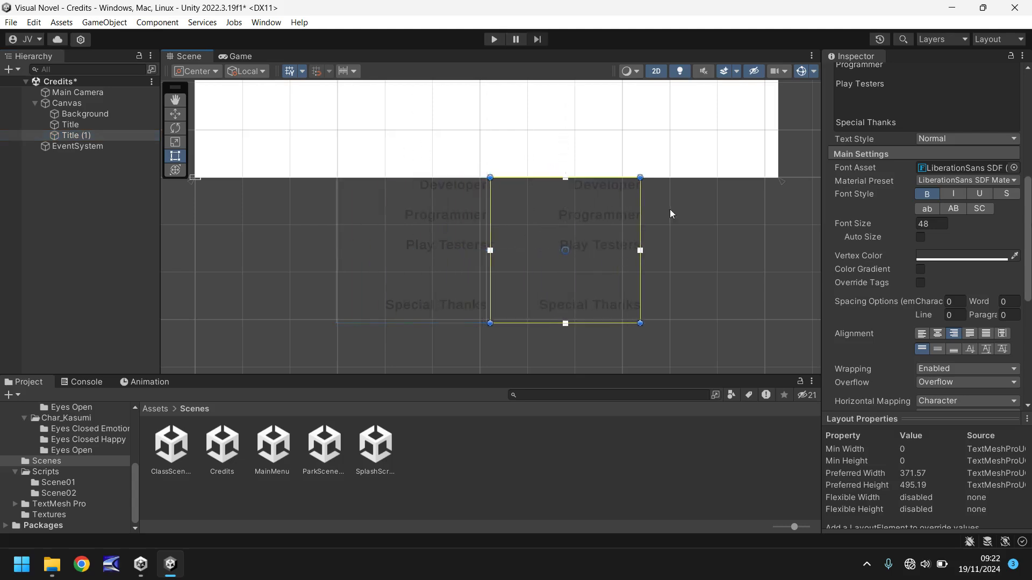
left_click(920, 334)
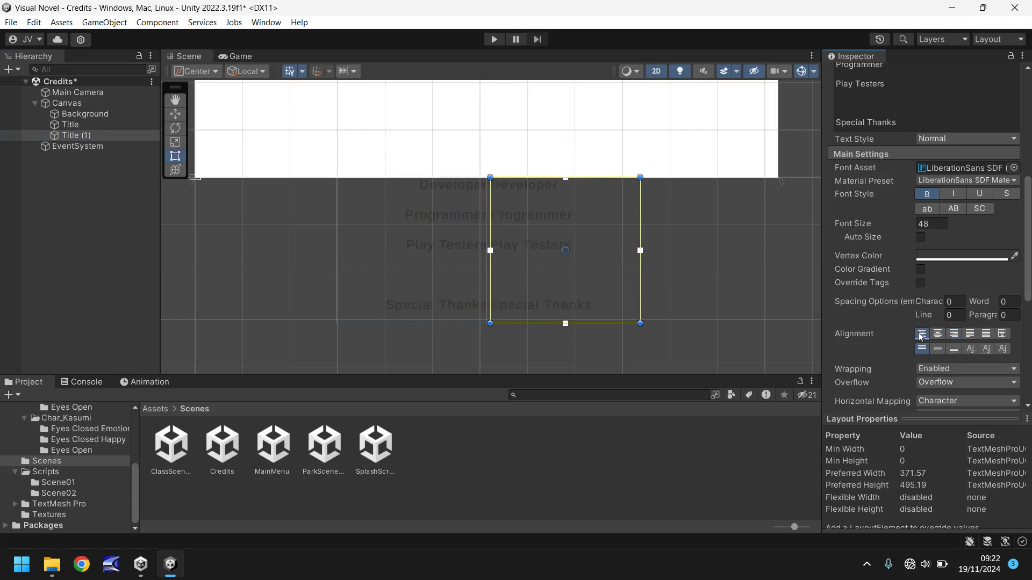
left_click(926, 193)
- Type the credited names in the copy, one per heading, ending with YouTube Subs
scroll(909, 214, "up", 3)
left_click(909, 214)
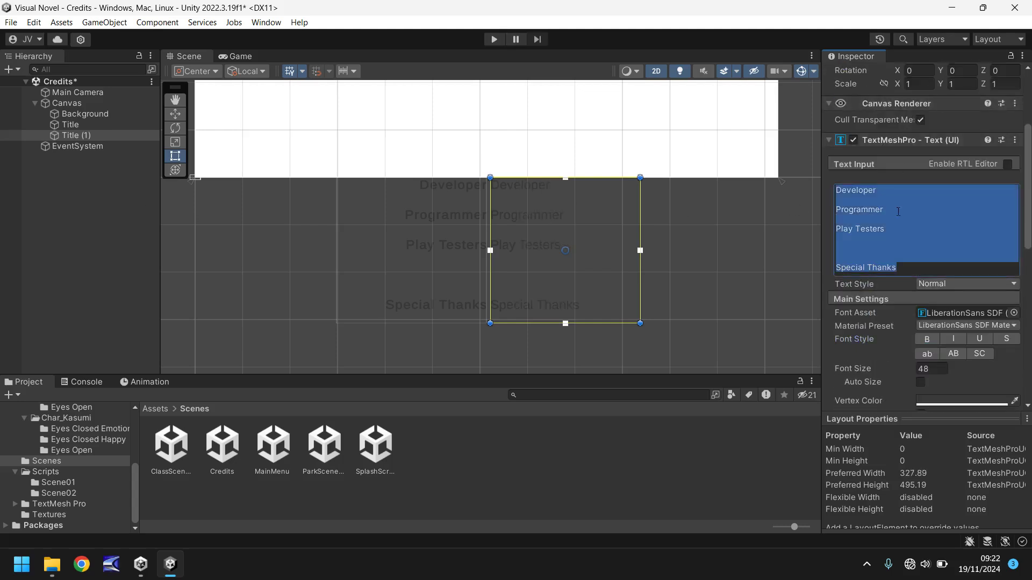
type("J")
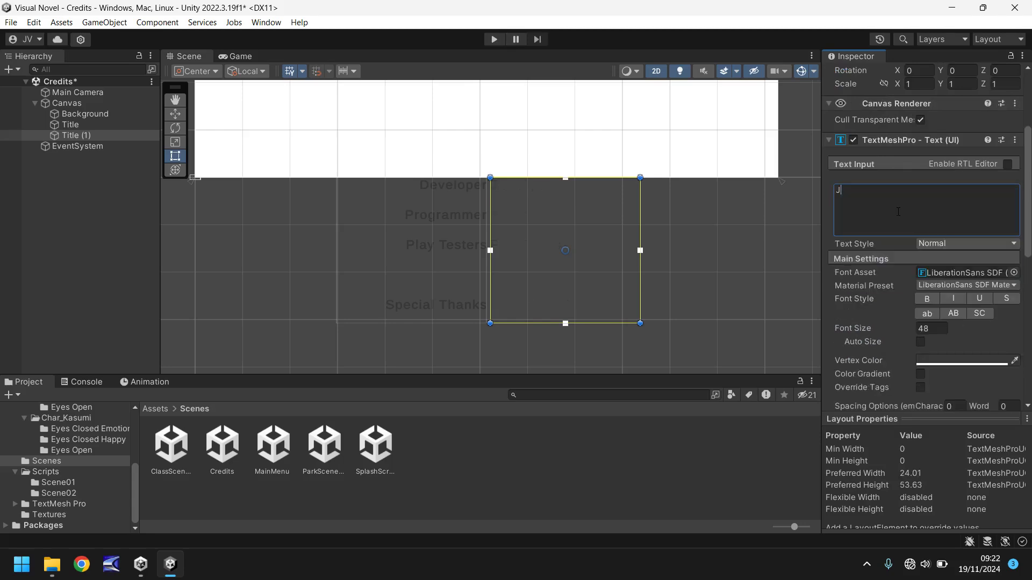
type("immy Vegas")
key("Return")
type("Mr. Jimmy Vegas")
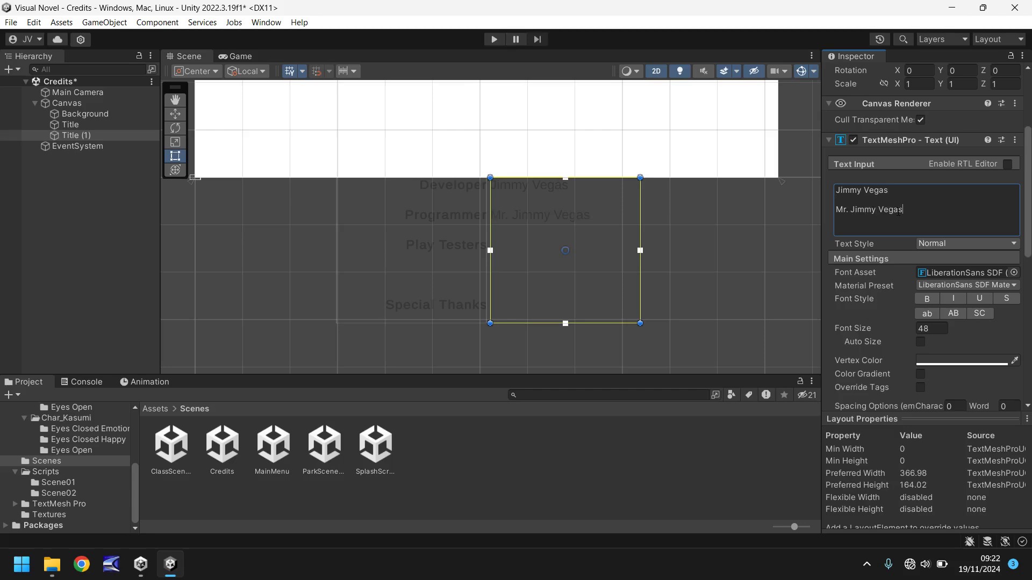
key("Return")
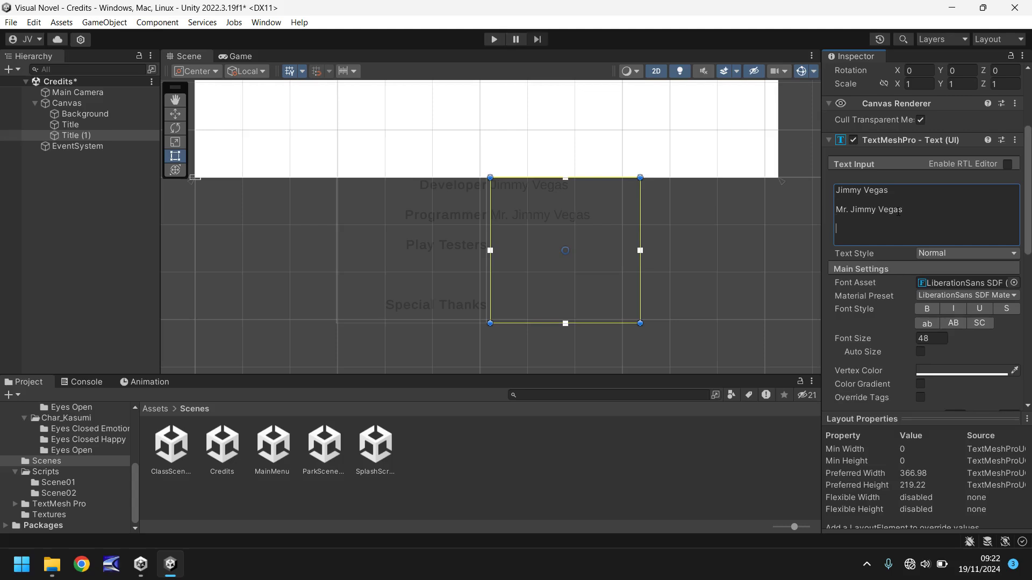
type("Jimmy V")
key("Return")
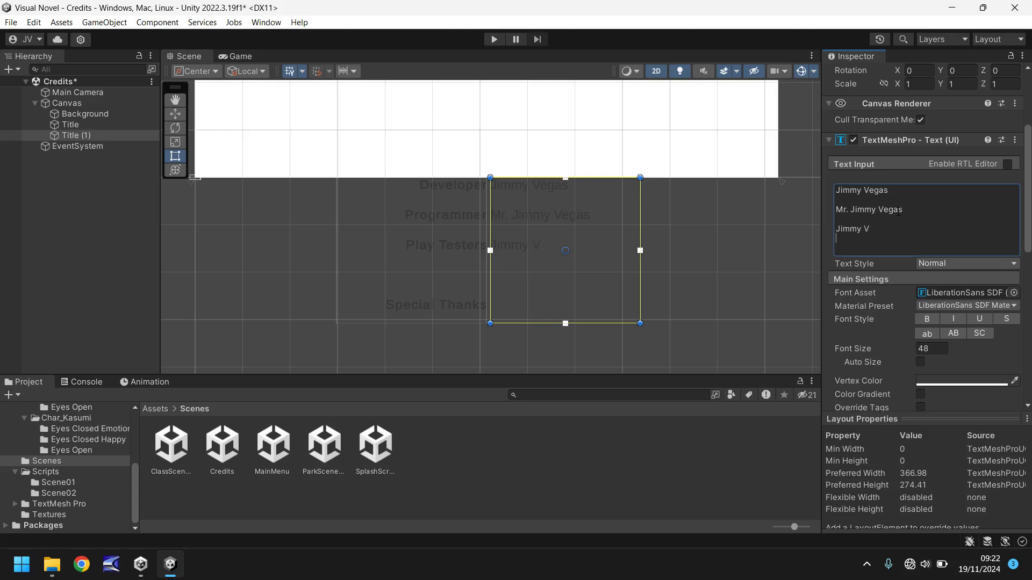
type("YouTube Subs")
- Add two further credited names below YouTube Subs, separated by blank lines
key("ctrl+a")
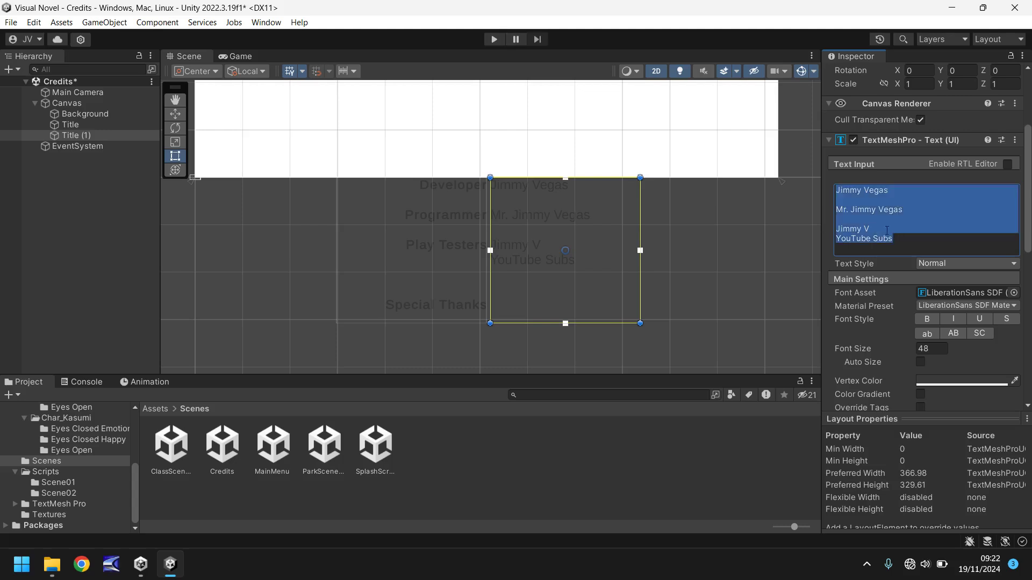
left_click(899, 240)
key("ctrl+a")
left_click(900, 240)
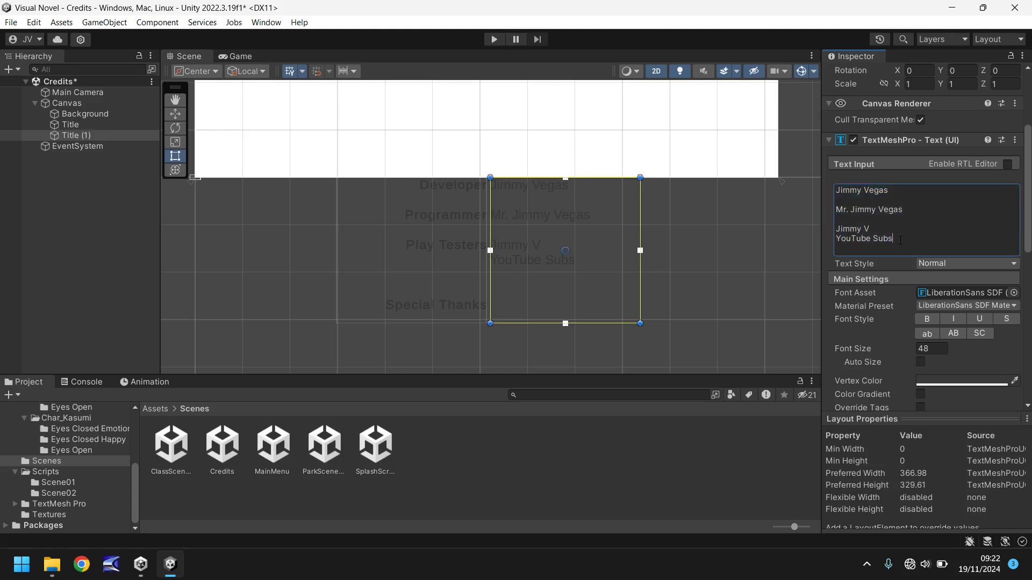
type("Joe Bloggs")
key("Return")
key("Return")
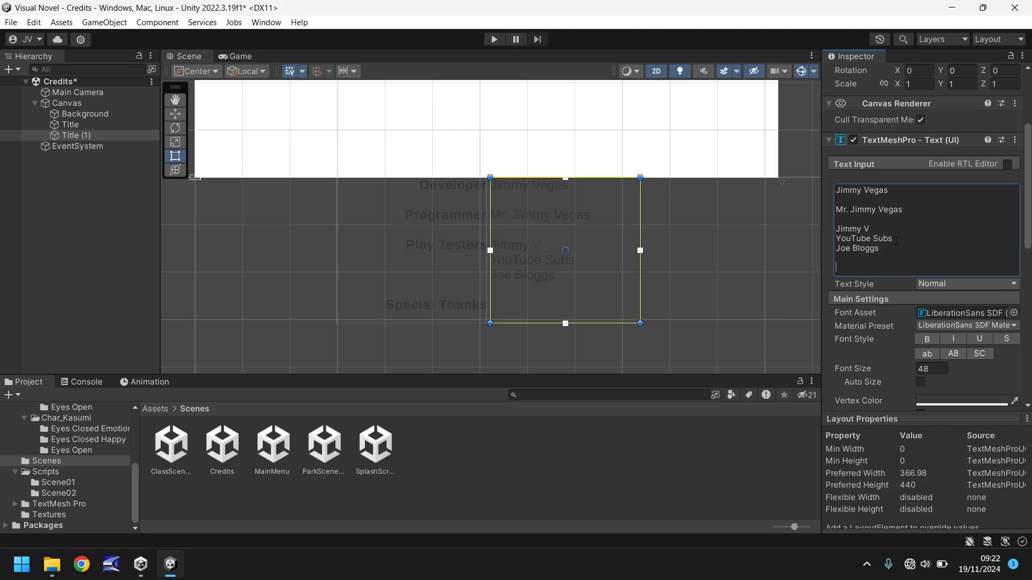
type("Mrs Vegas")
left_click(417, 211)
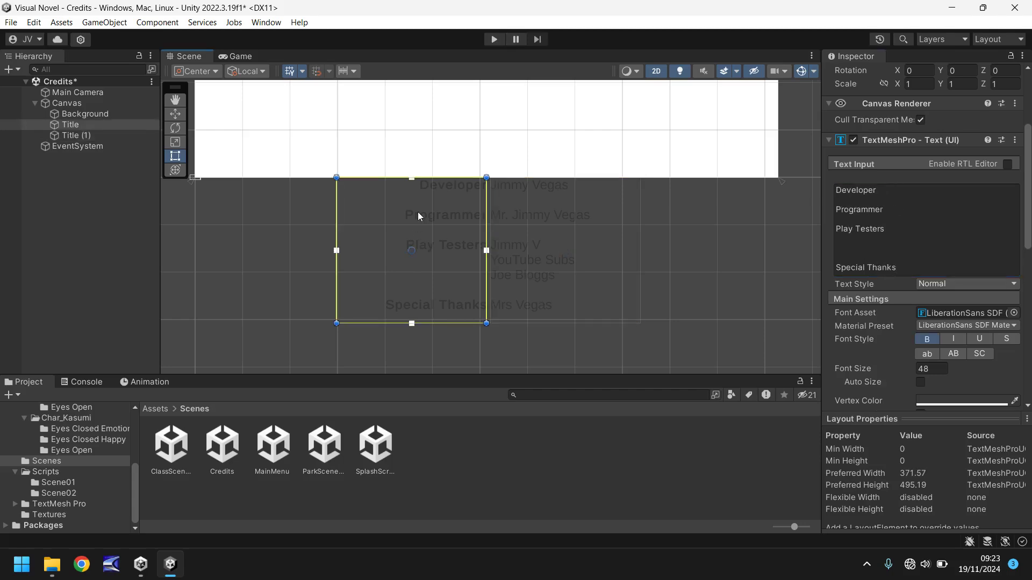
left_click(514, 210)
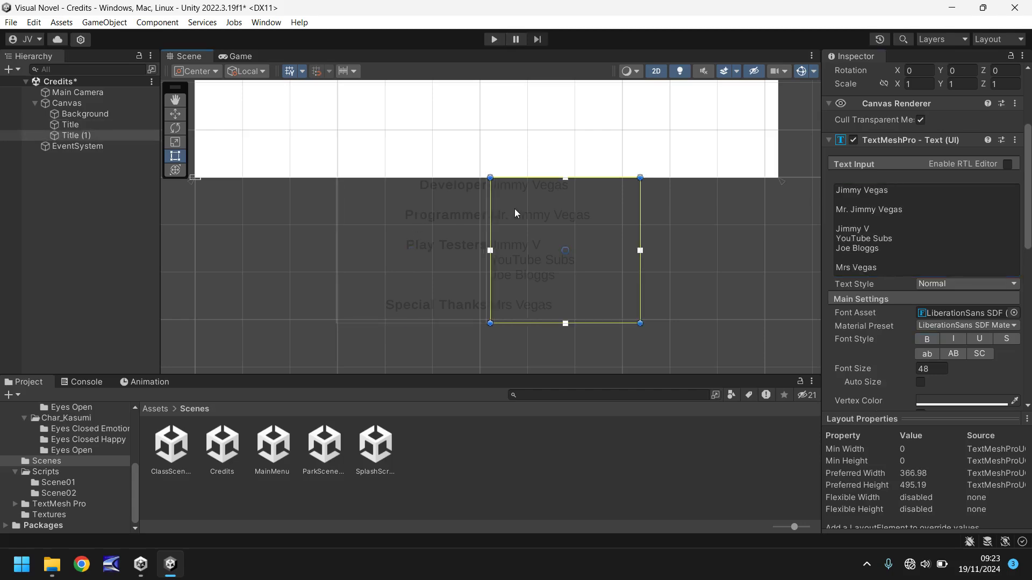
left_click(71, 135)
- Name the copied text object CreditName
type("CreditName")
key("Return")
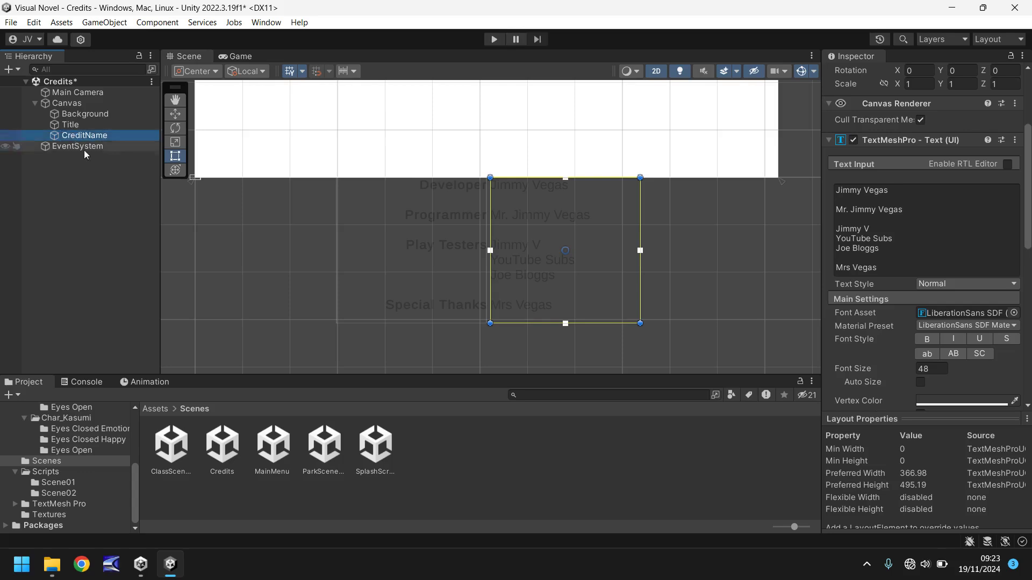
scroll(331, 257, "down", 5)
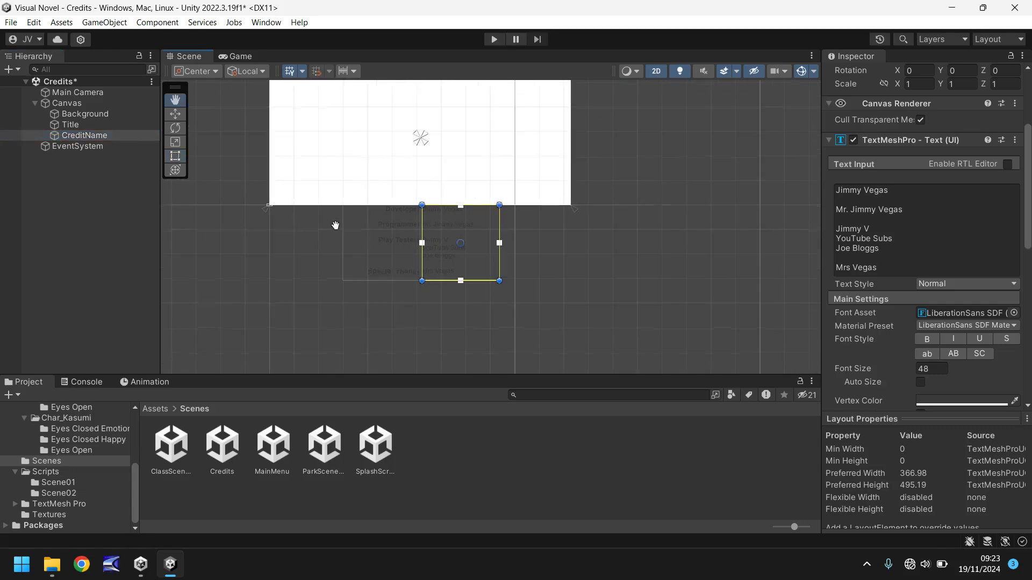
middle_click_drag(338, 231, 328, 276)
scroll(65, 472, "up", 5)
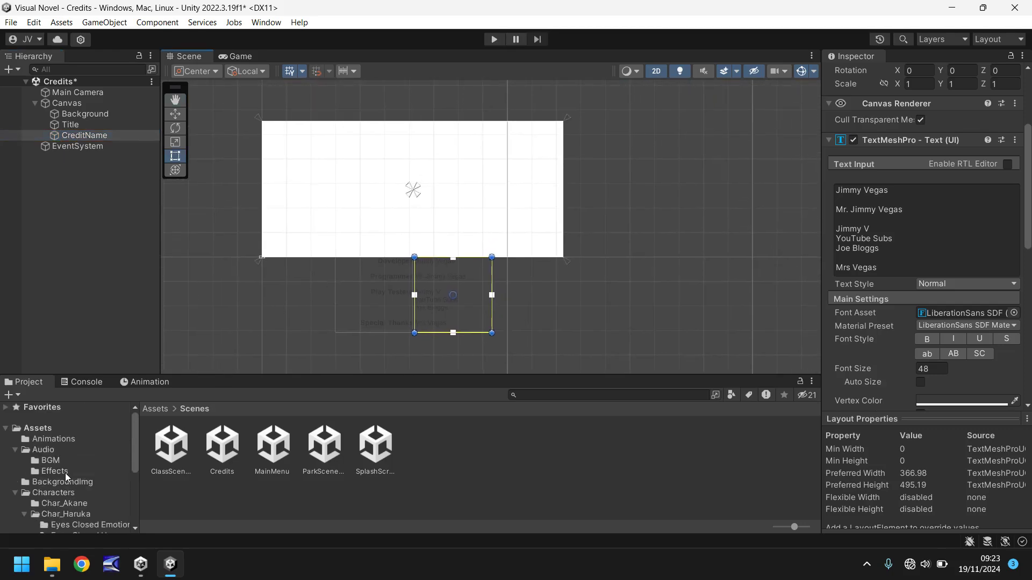
- Create an animation clip named TitleScroll for the Title object in the Animations folder
left_click(50, 439)
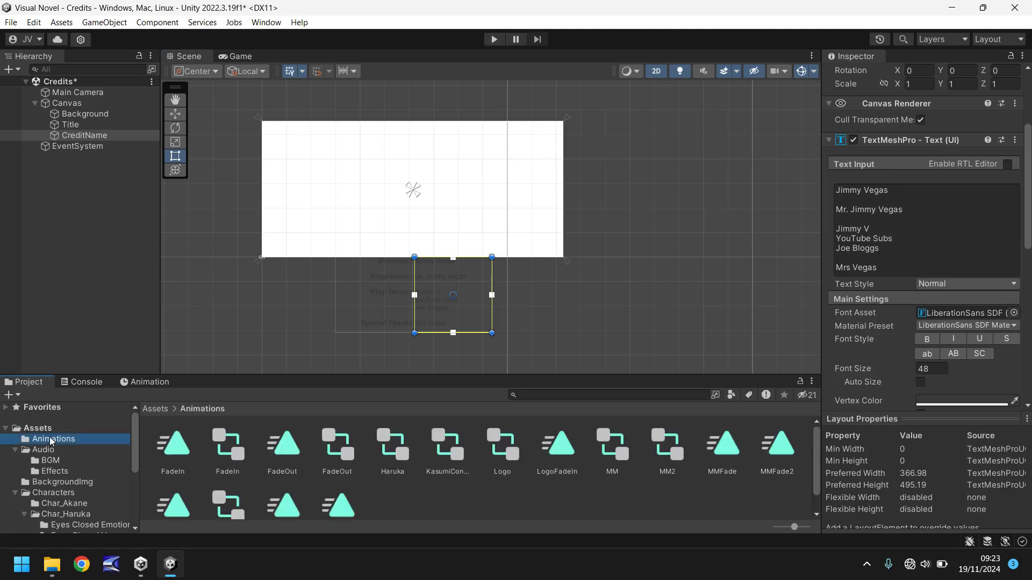
left_click(382, 299)
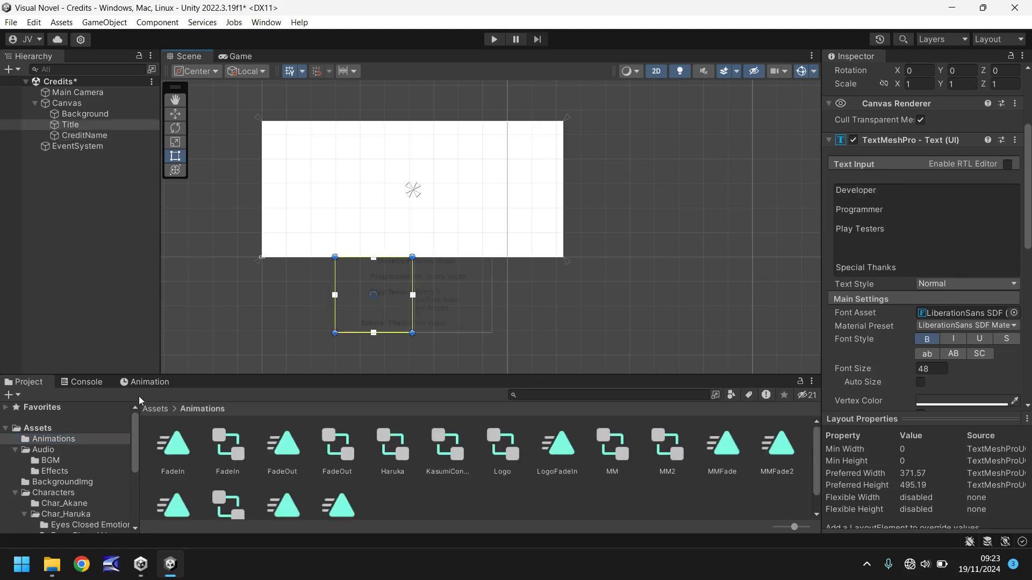
left_click(150, 382)
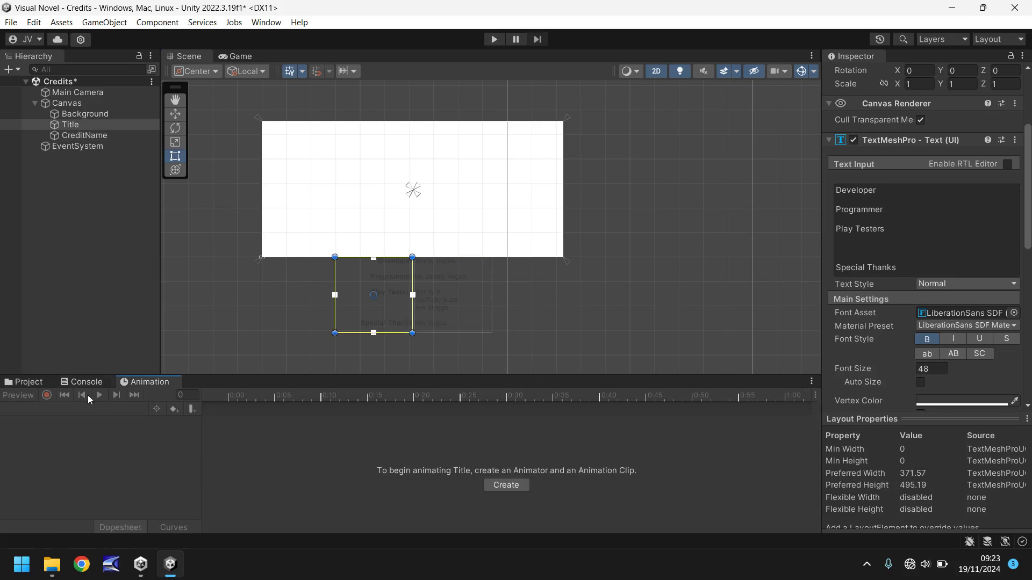
left_click(507, 483)
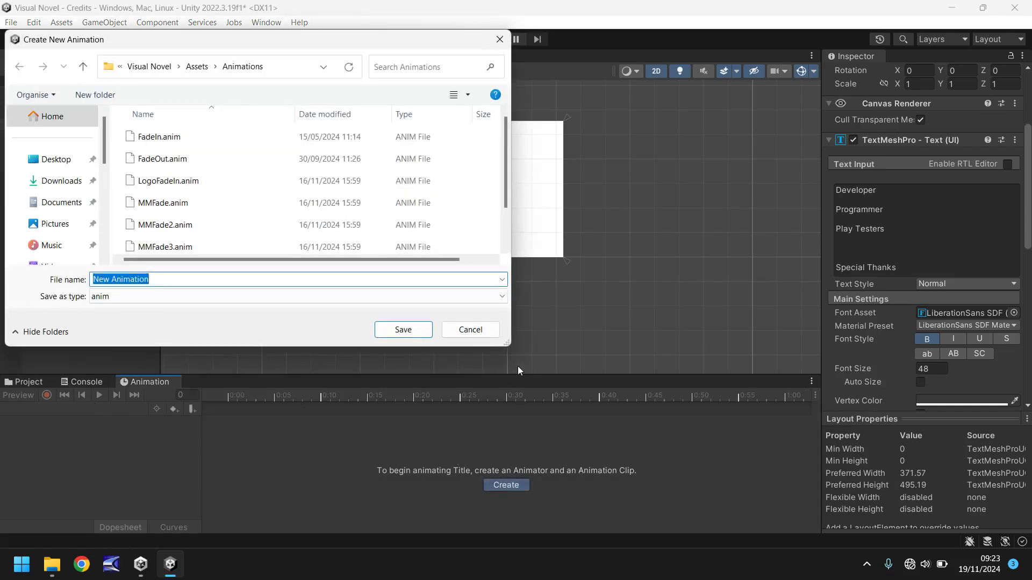
type("TitleScroll")
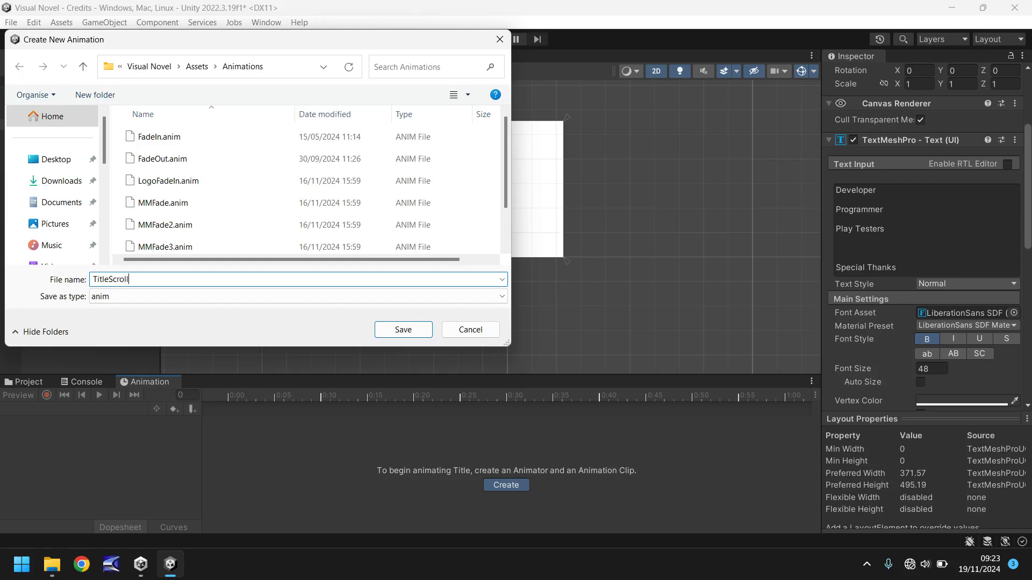
key("Return")
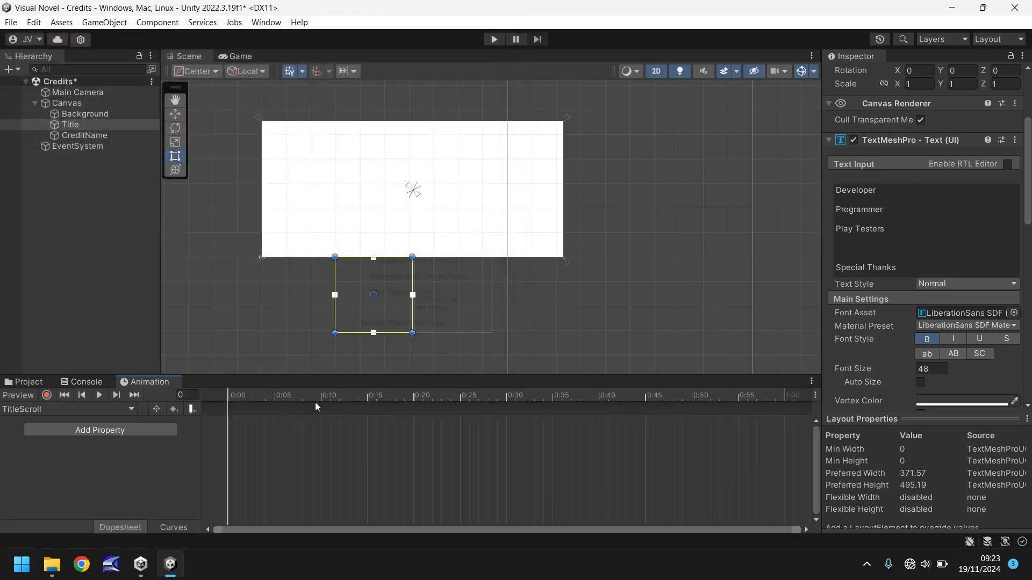
- Start recording and key Title's Pos Y at -752.04 on frame 0
left_click(47, 394)
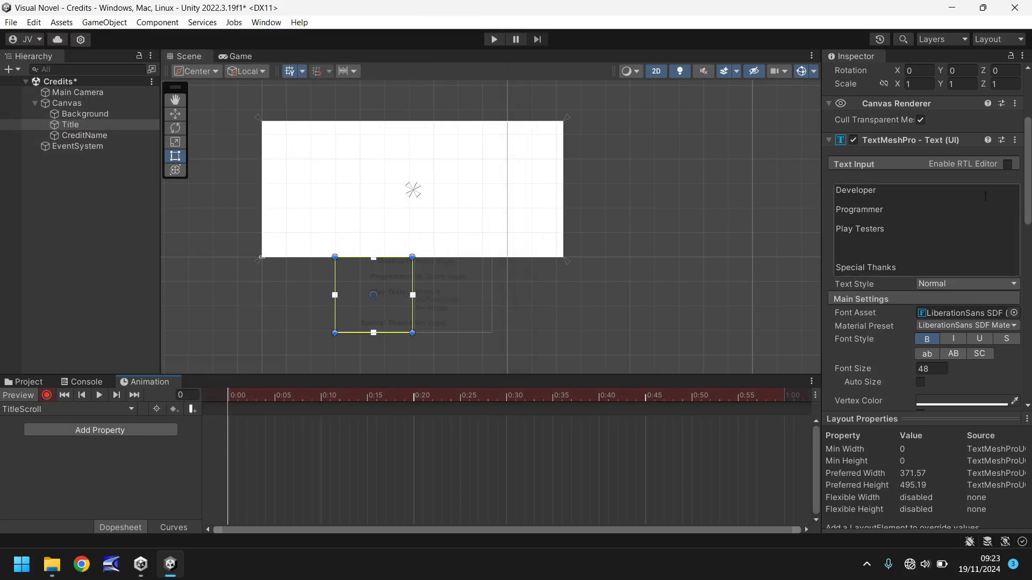
scroll(956, 201, "up", 3)
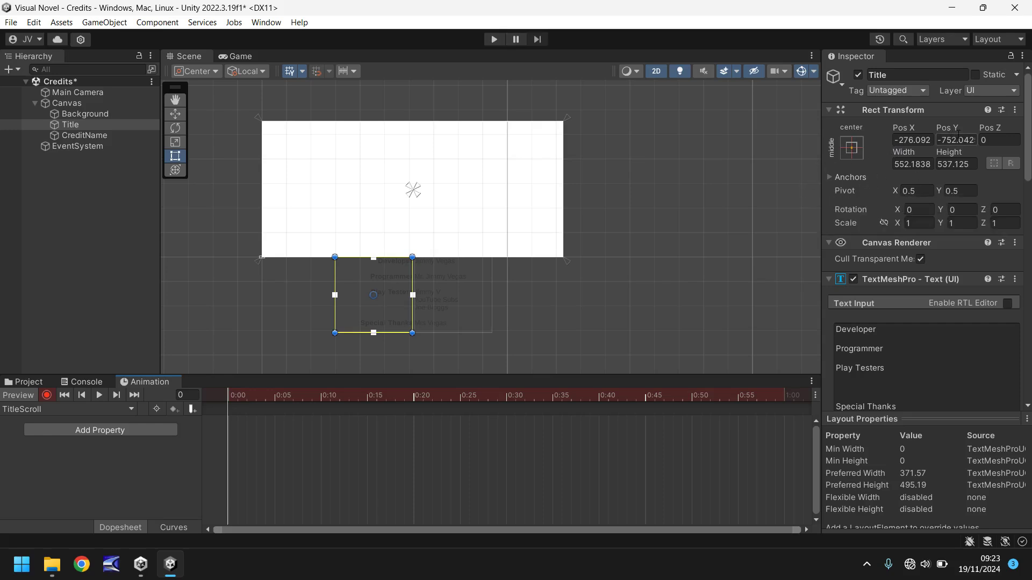
left_click(171, 115)
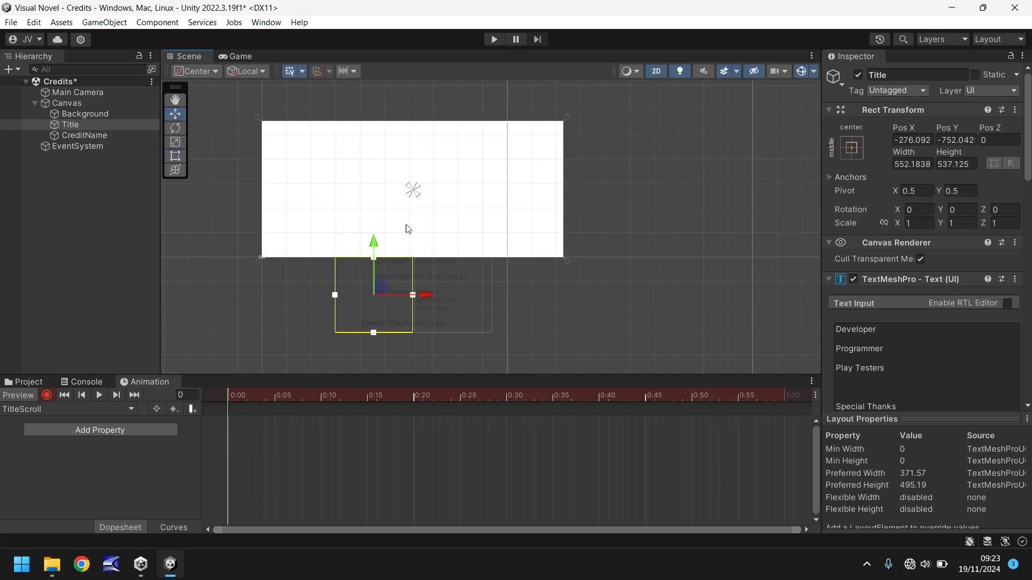
mouse_move(376, 245)
left_mouse_down()
mouse_move(371, 129)
mouse_move(371, 241)
left_mouse_up()
key("ctrl+z")
left_click(956, 140)
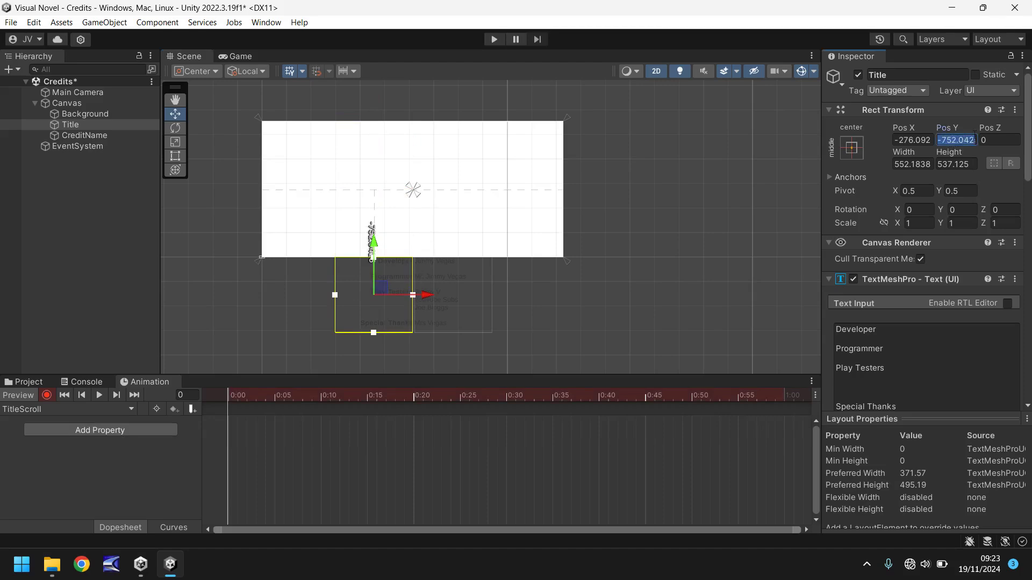
type("0")
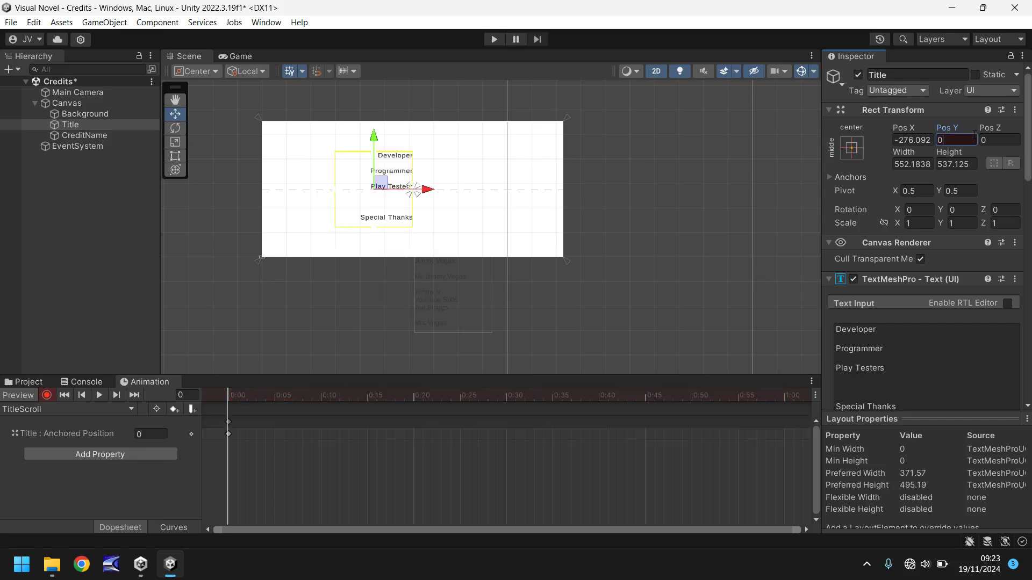
key("BackSpace")
type("-752.0425")
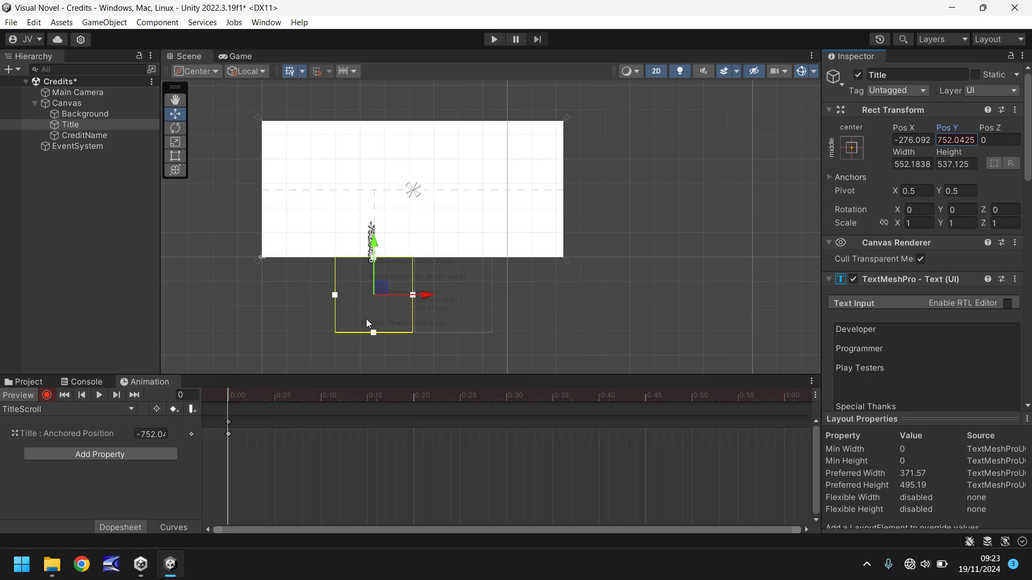
- At frame 600, raise Title to Pos Y 756 and stop recording
left_click(193, 396)
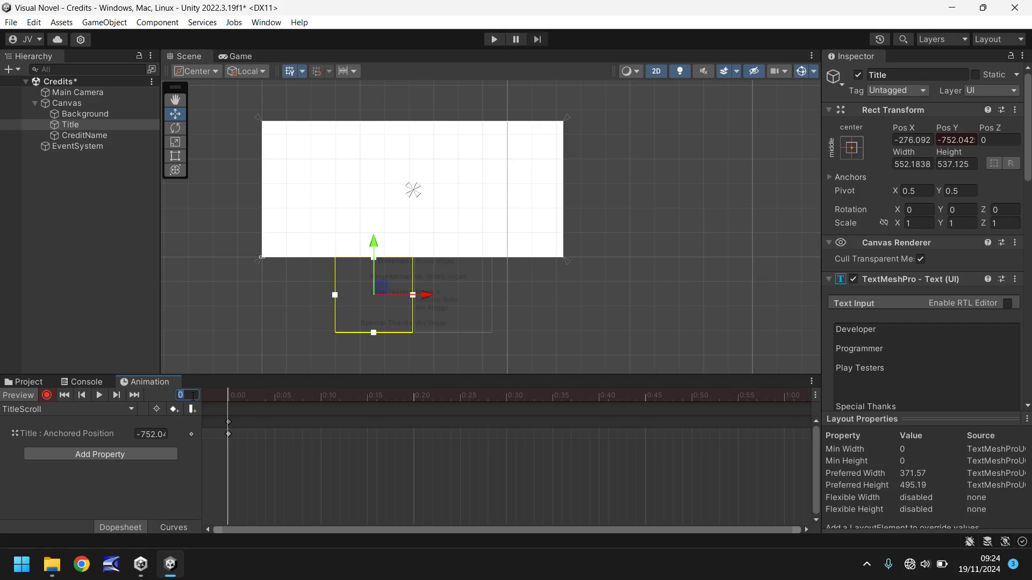
type("600")
key("Return")
left_click_drag(374, 253, 376, 36)
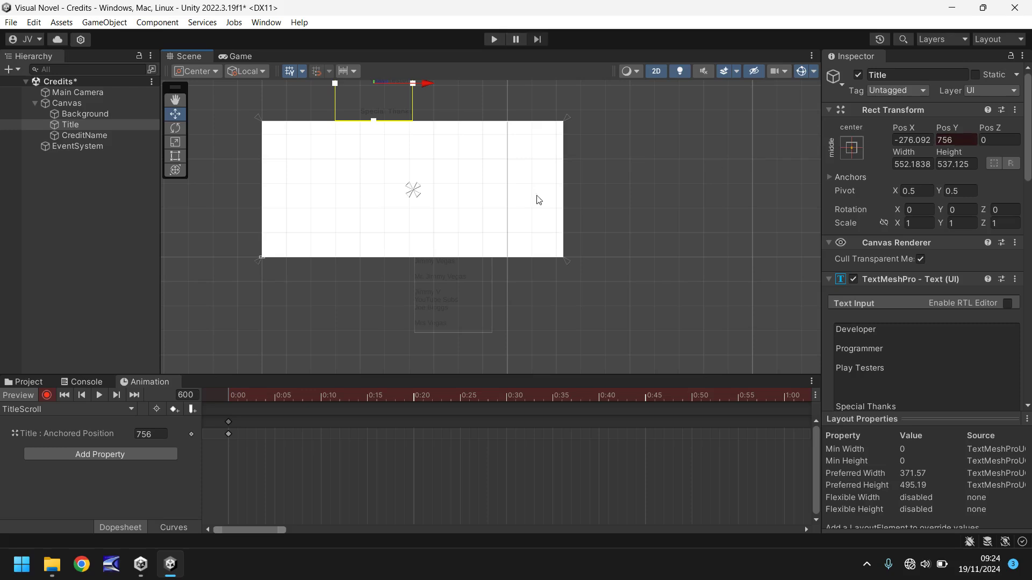
left_click(47, 396)
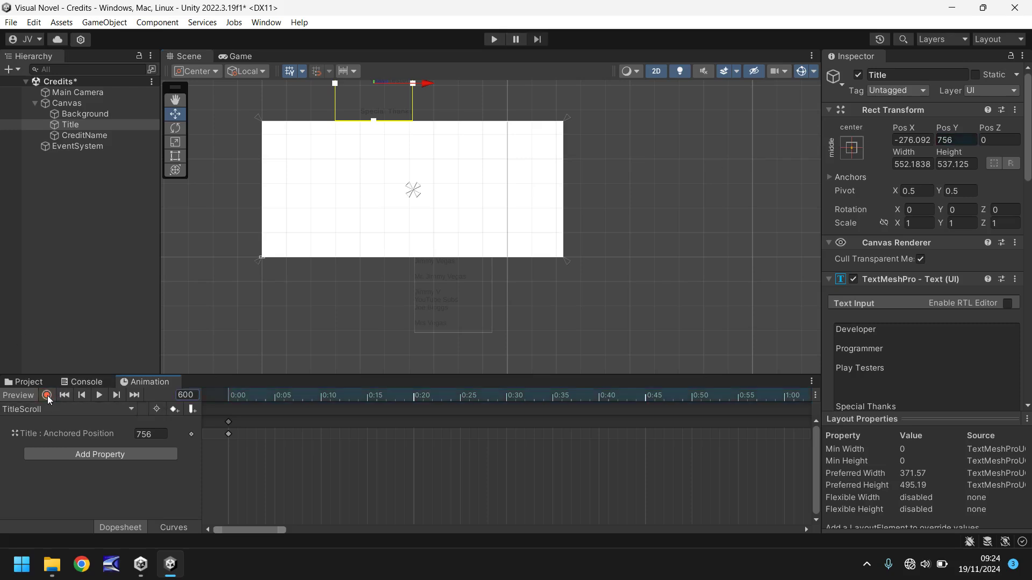
- Create a CredScroll animation clip for the CreditName object
left_click(28, 382)
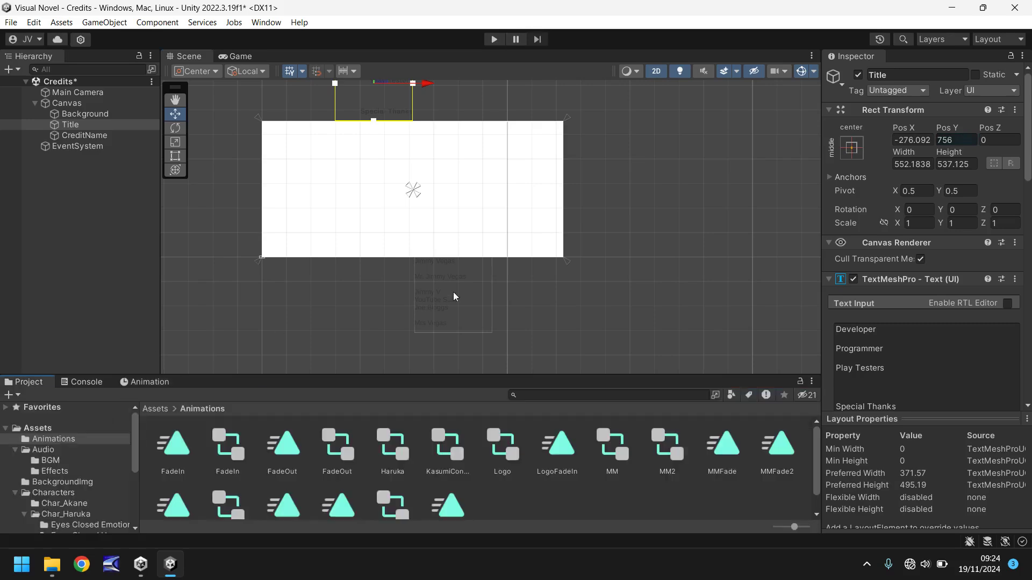
left_click(437, 296)
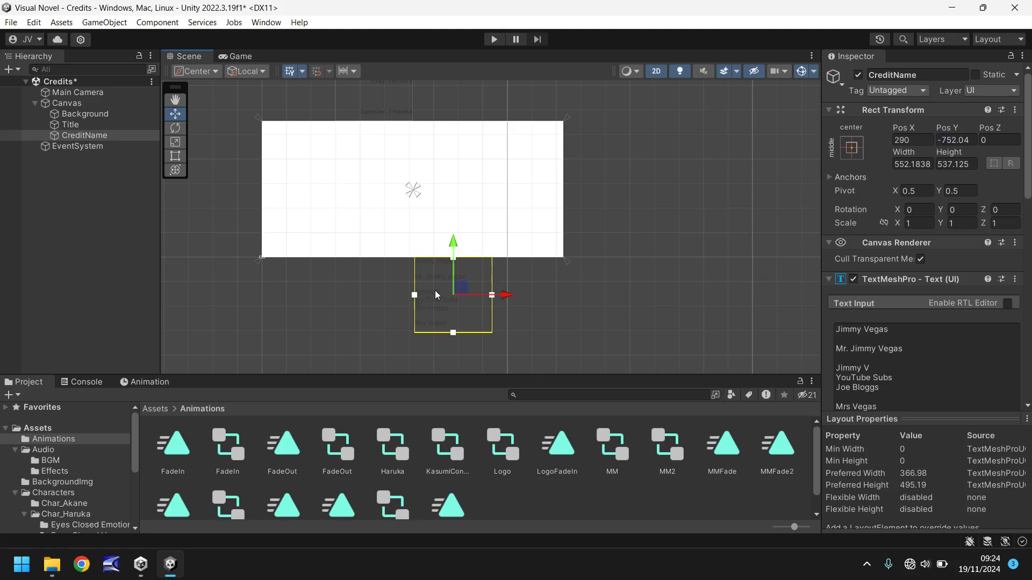
left_click(142, 382)
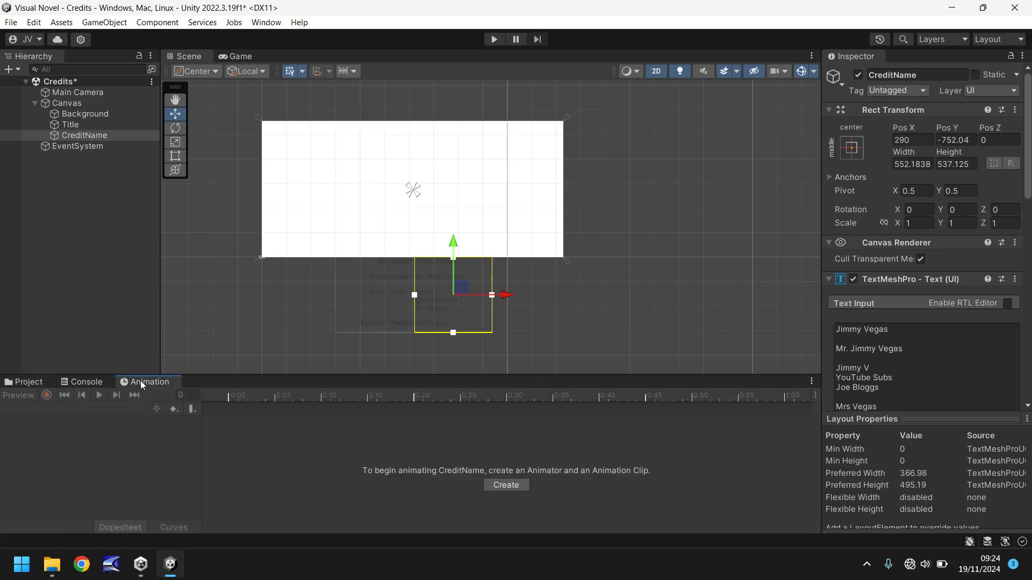
left_click(505, 483)
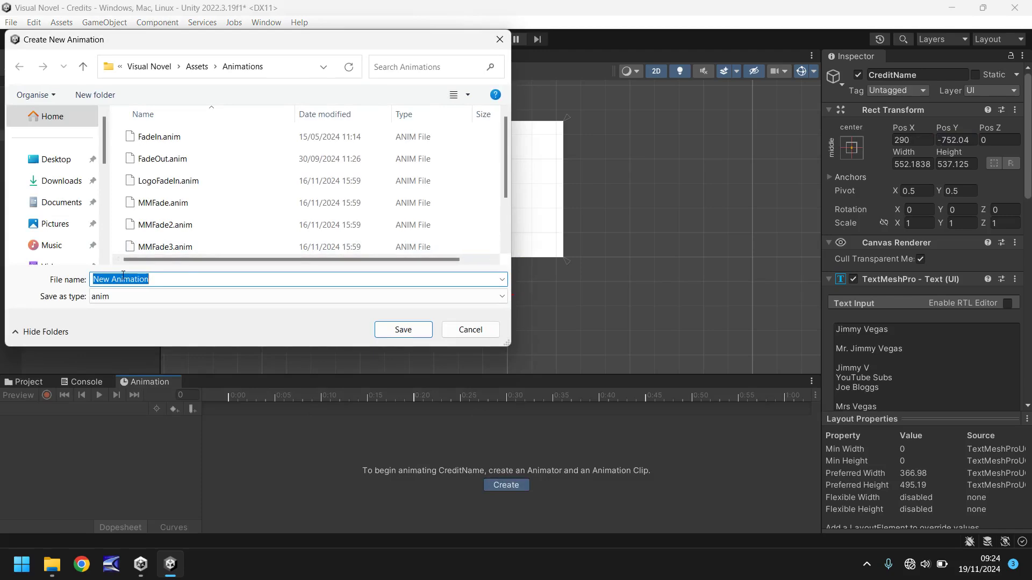
type("CredScroll")
key("Return")
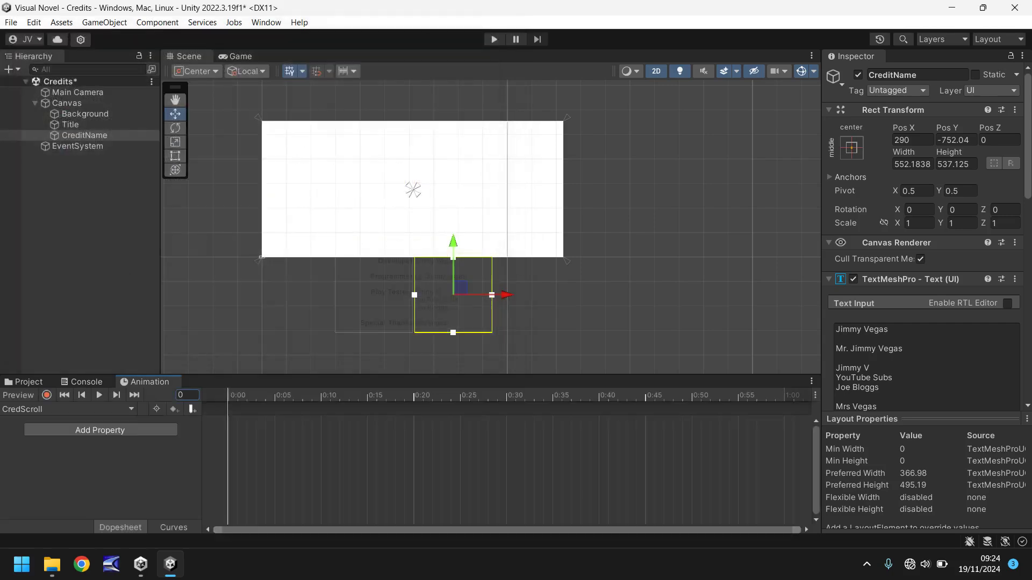
- Record CreditName's Pos Y at -752.04 on frame 0 and 756 on frame 600
left_click(46, 395)
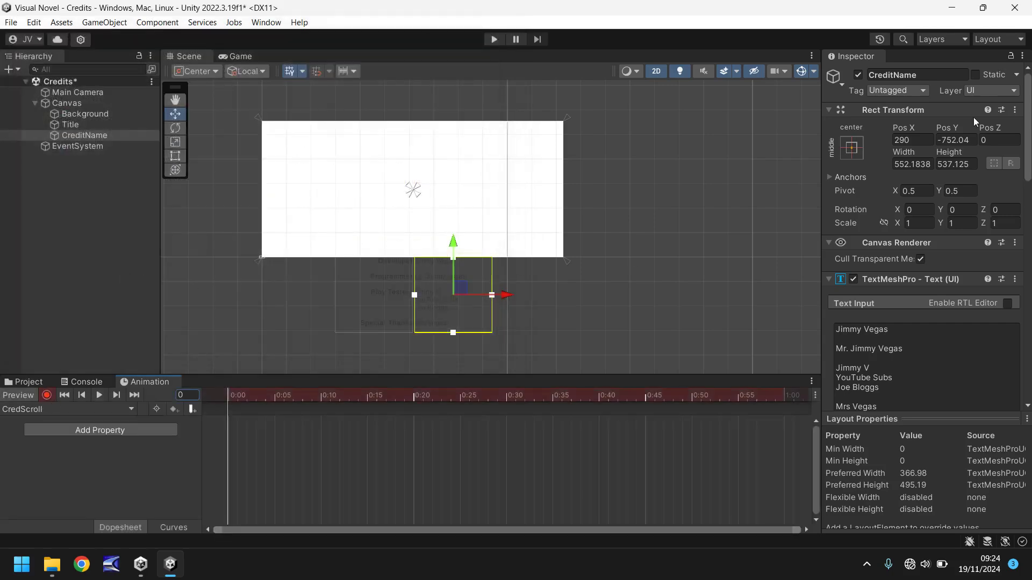
left_click(968, 140)
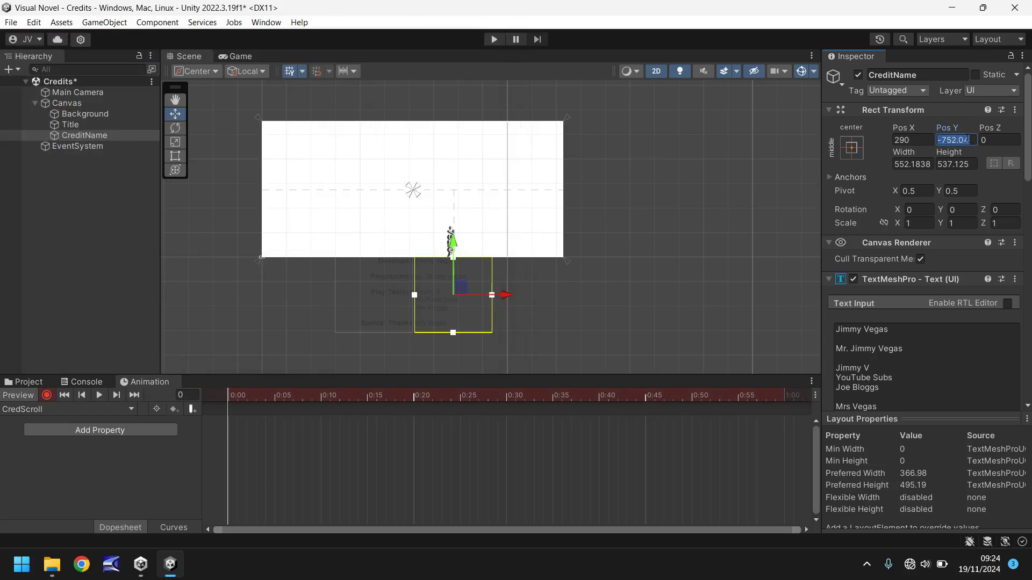
type("0")
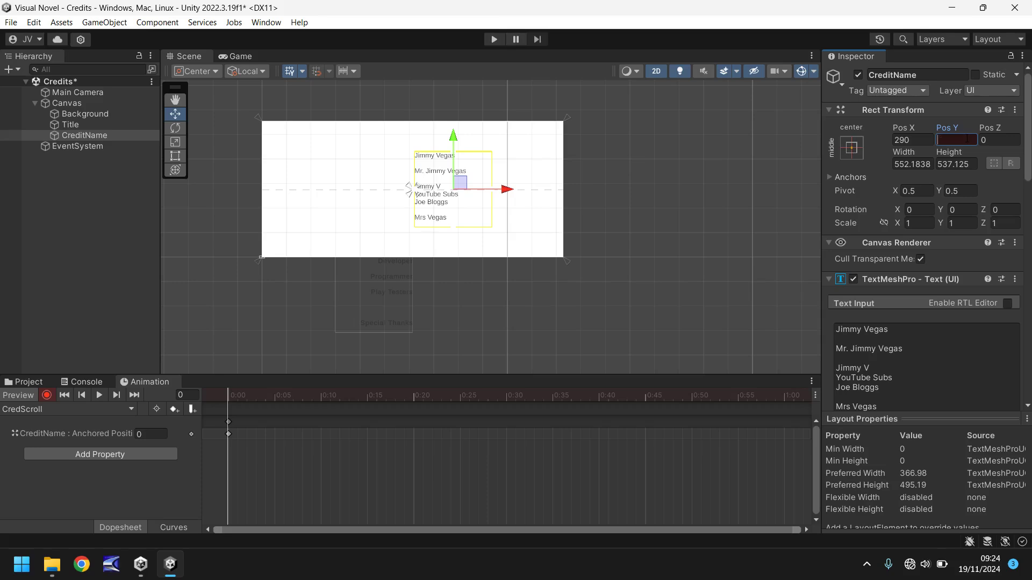
key("ctrl+z")
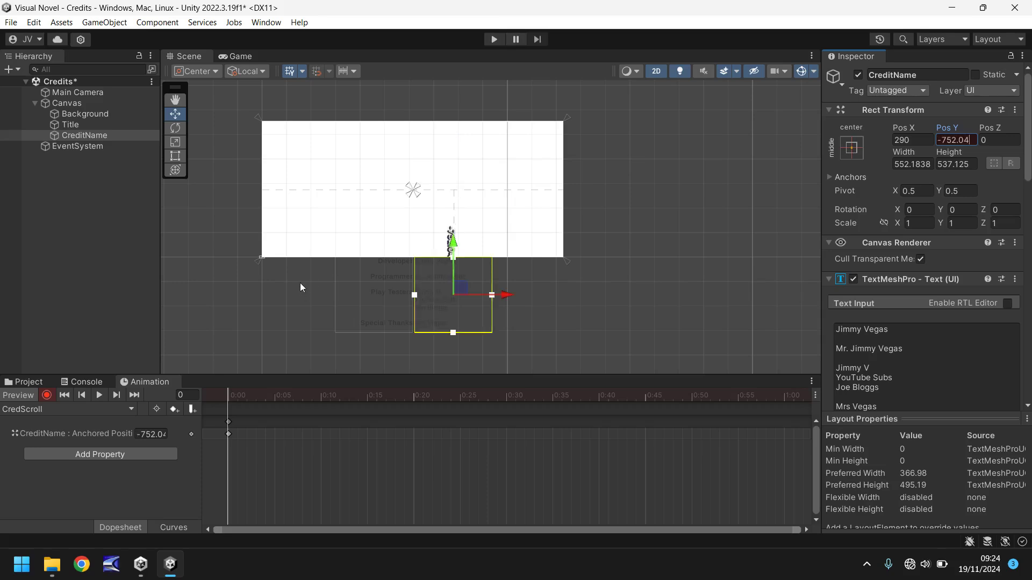
left_click(181, 395)
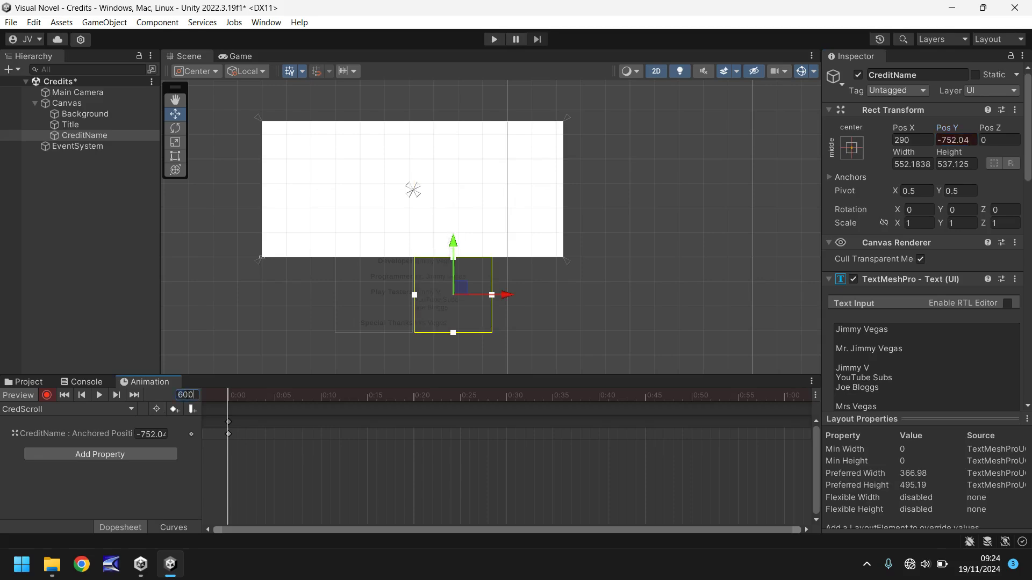
key("Return")
left_click(971, 139)
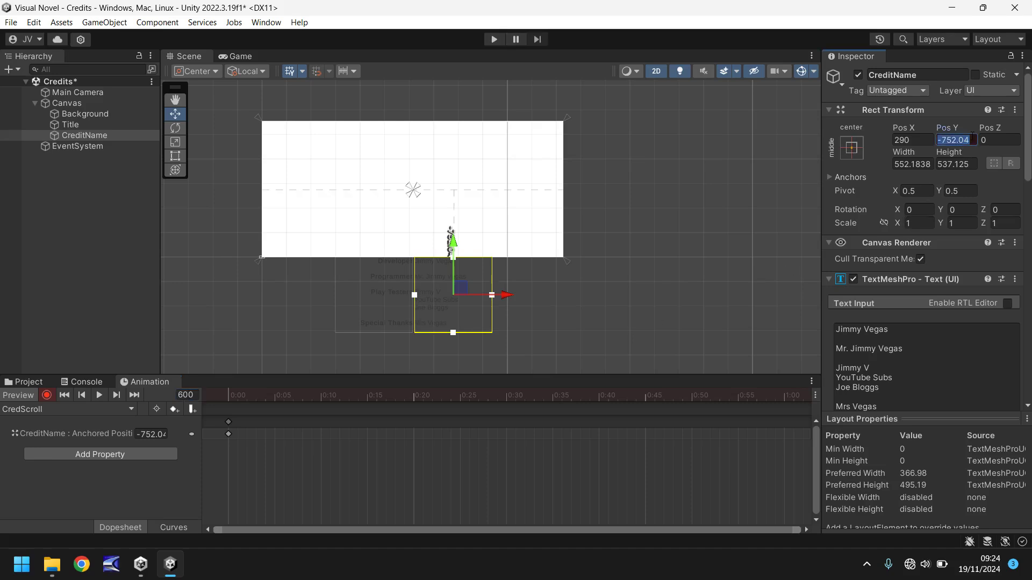
type("756")
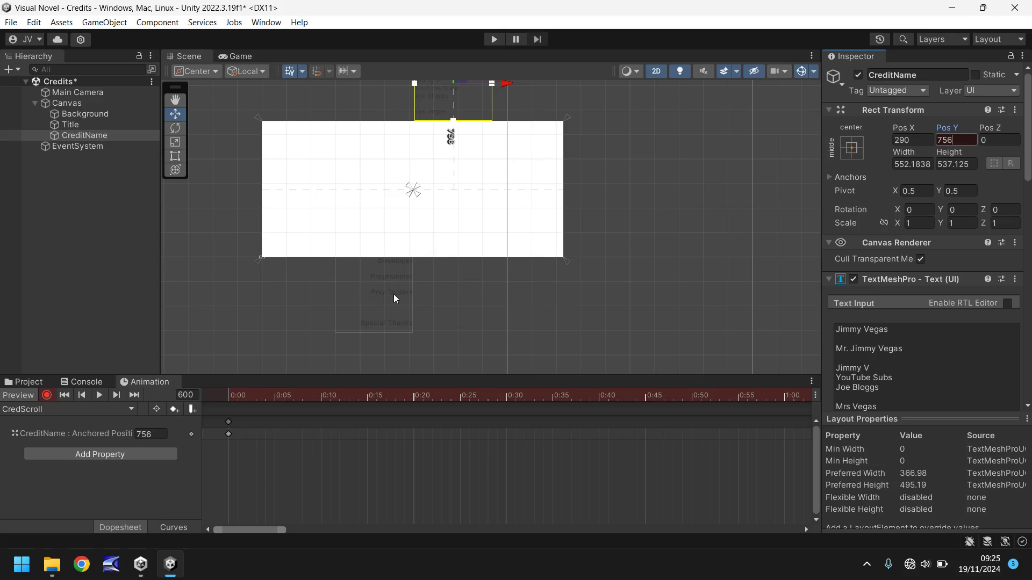
- Stop animation recording and turn off Loop Time on the CredScroll clip
left_click(47, 395)
left_click(22, 382)
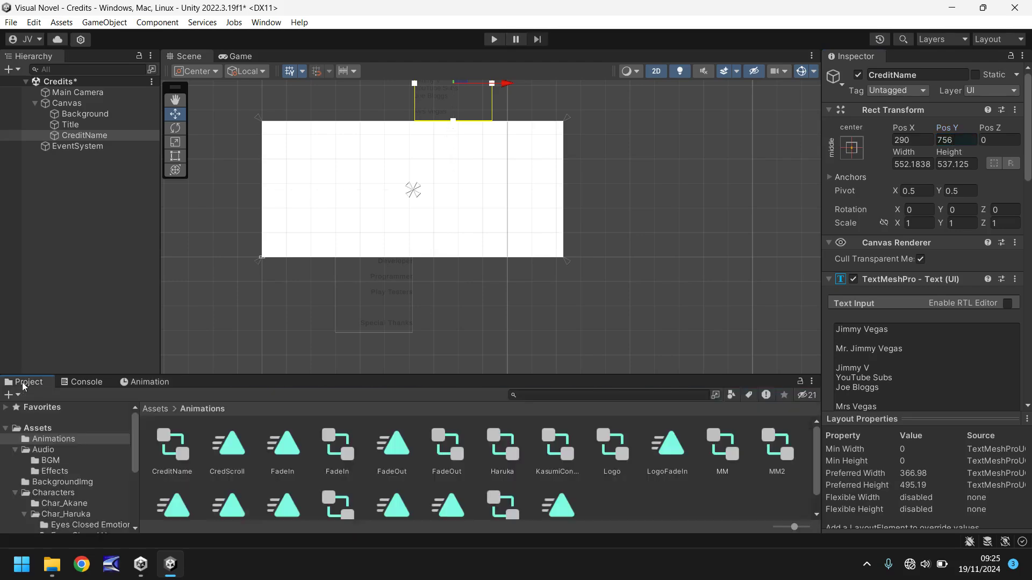
left_click(233, 451)
left_click(919, 120)
- Select the TitleScroll clip and play-test the Credits scene's scrolling
scroll(720, 485, "down", 1)
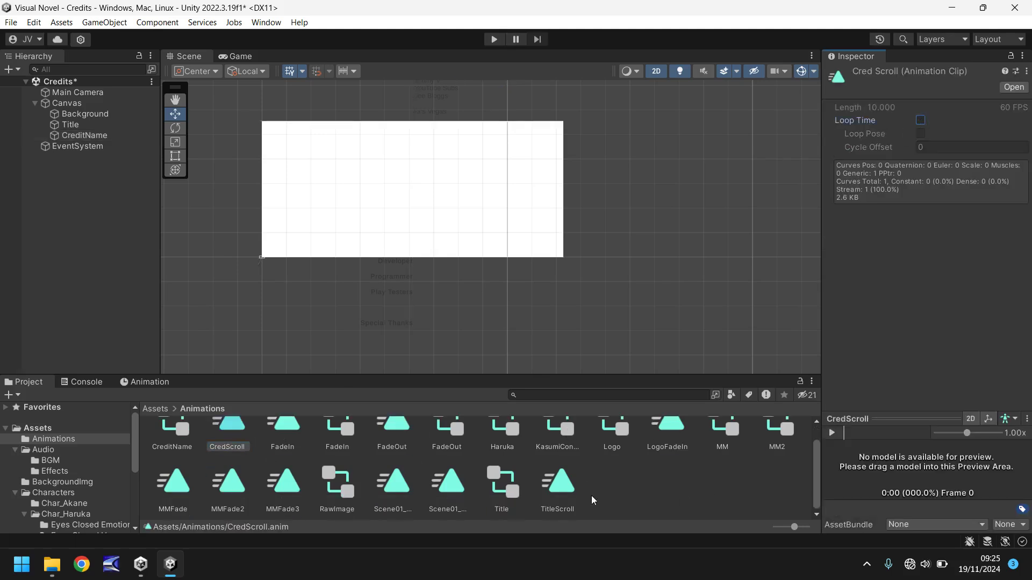
left_click(559, 486)
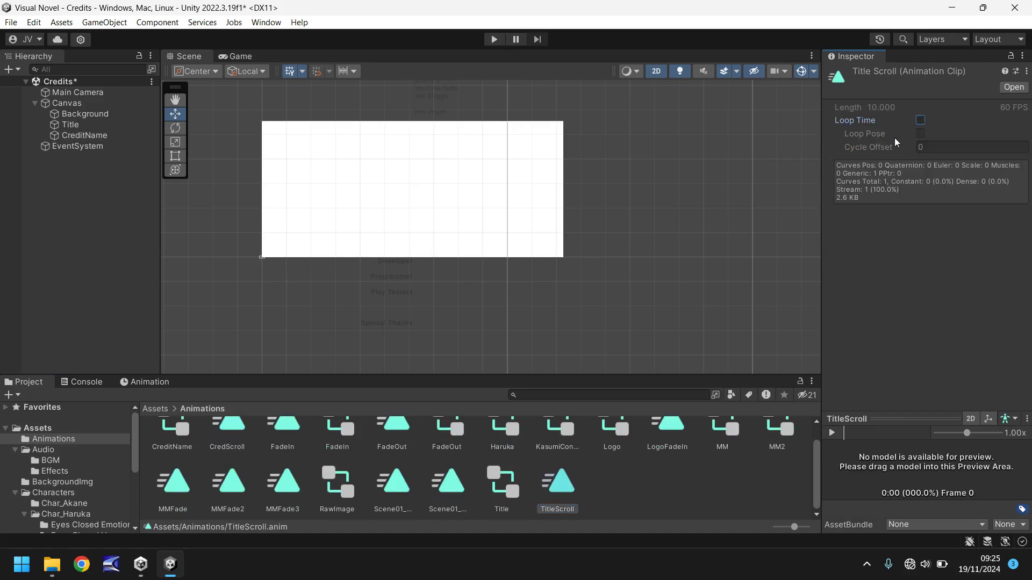
left_click(494, 38)
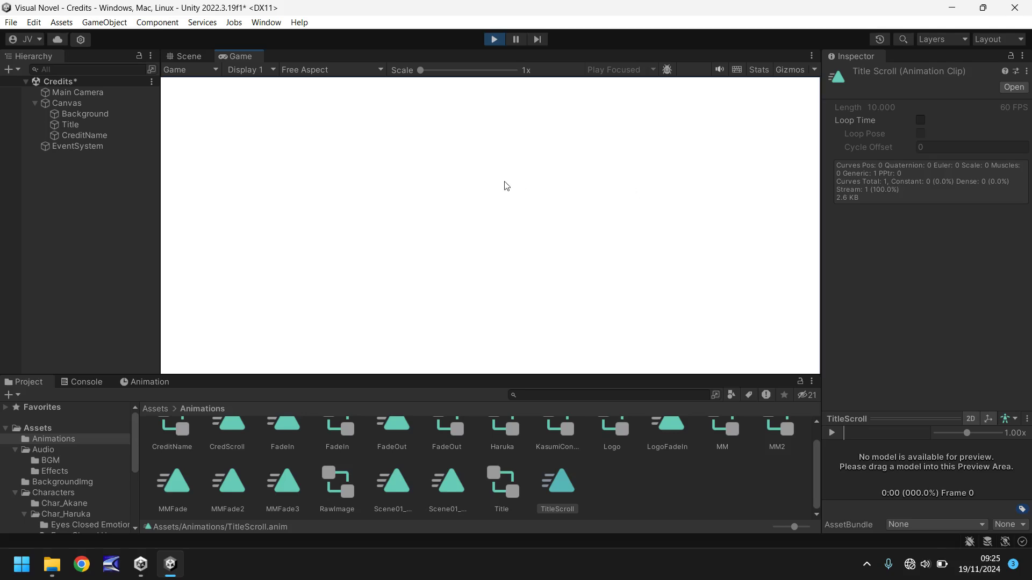
left_click(493, 40)
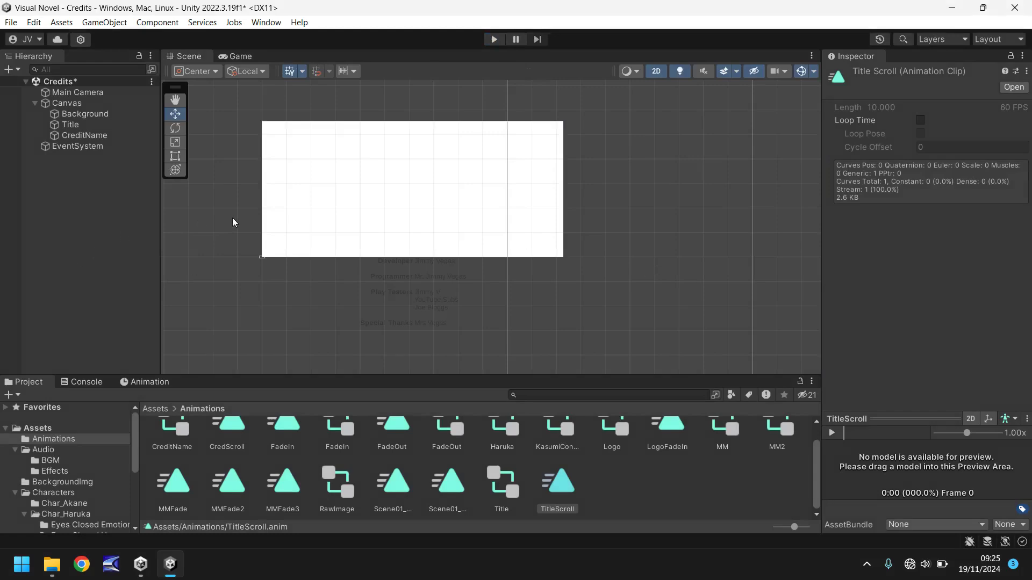
scroll(70, 483, "down", 5)
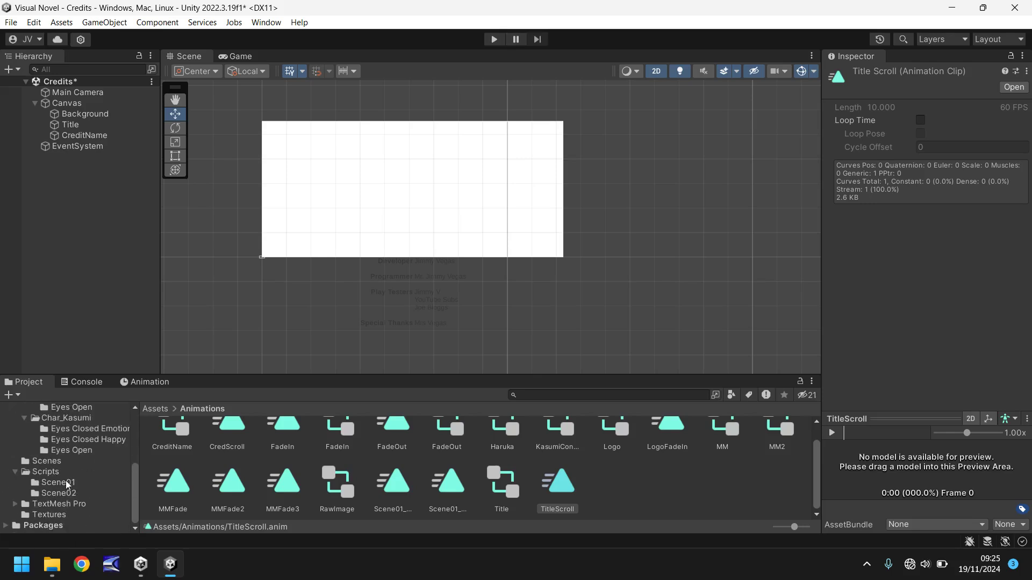
- Create a new C# script named CredToMain in the Scripts folder
left_click(47, 473)
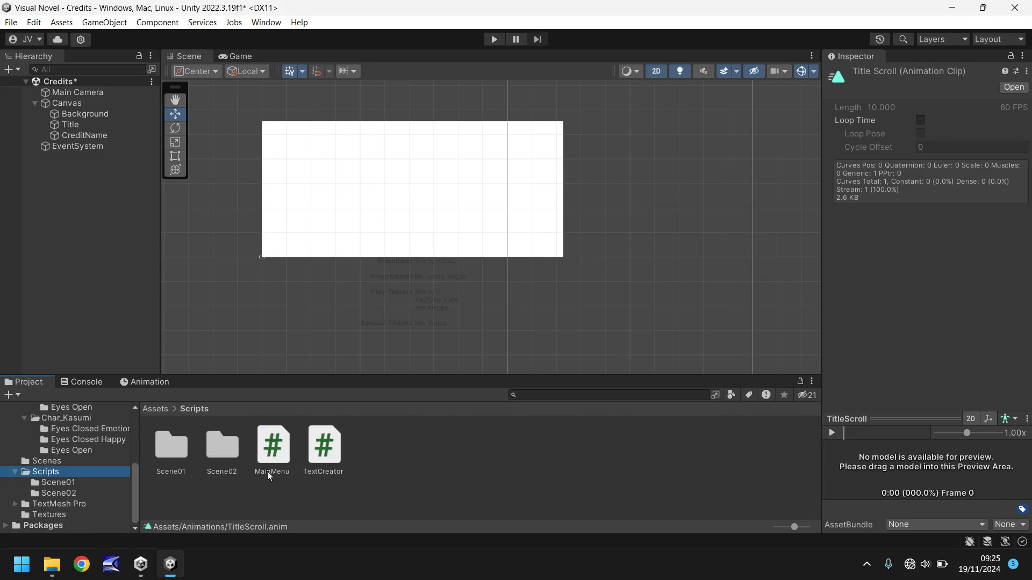
right_click(400, 450)
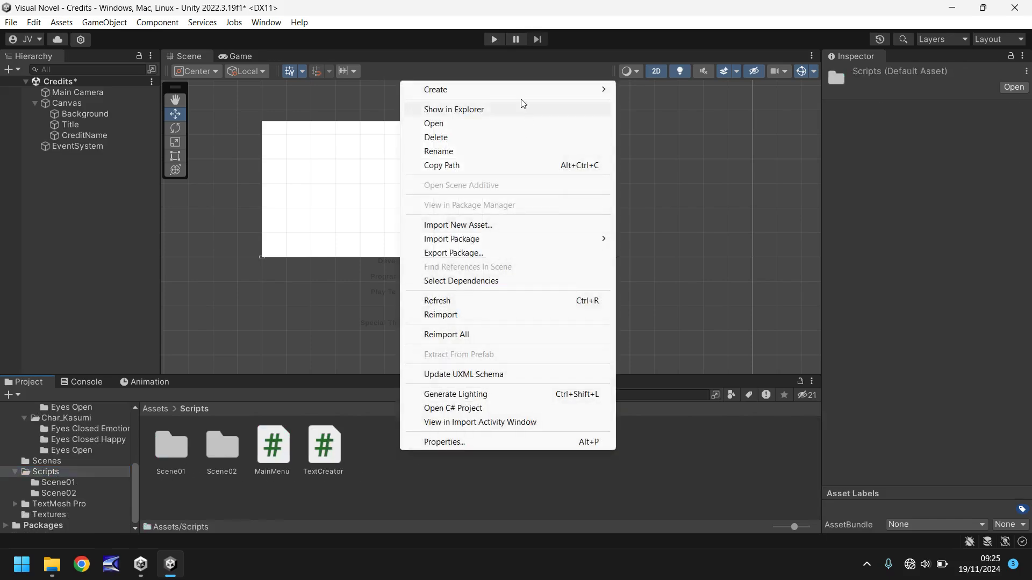
mouse_move(468, 88)
left_click(675, 52)
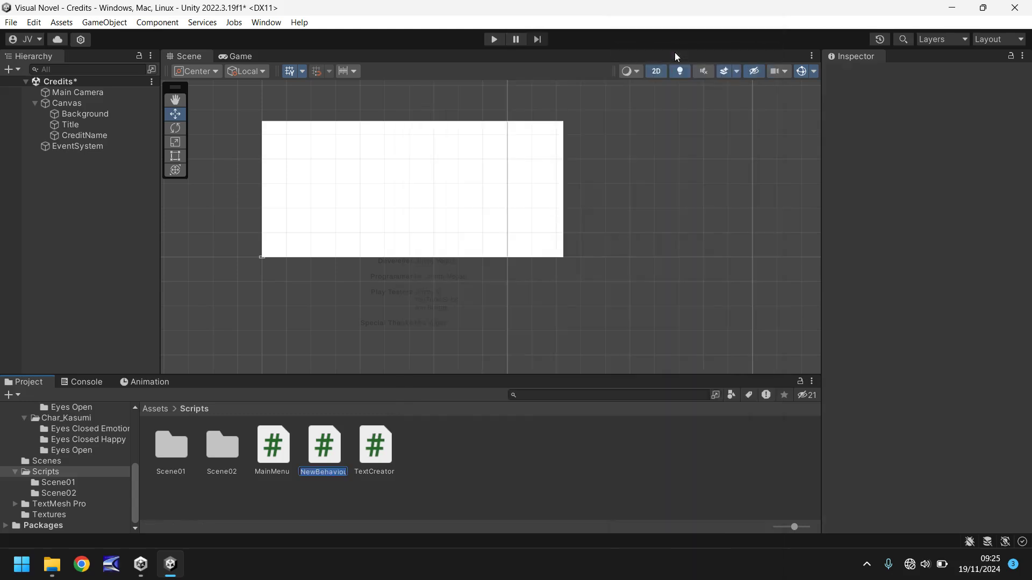
type("Cre")
key("Return")
key("Return")
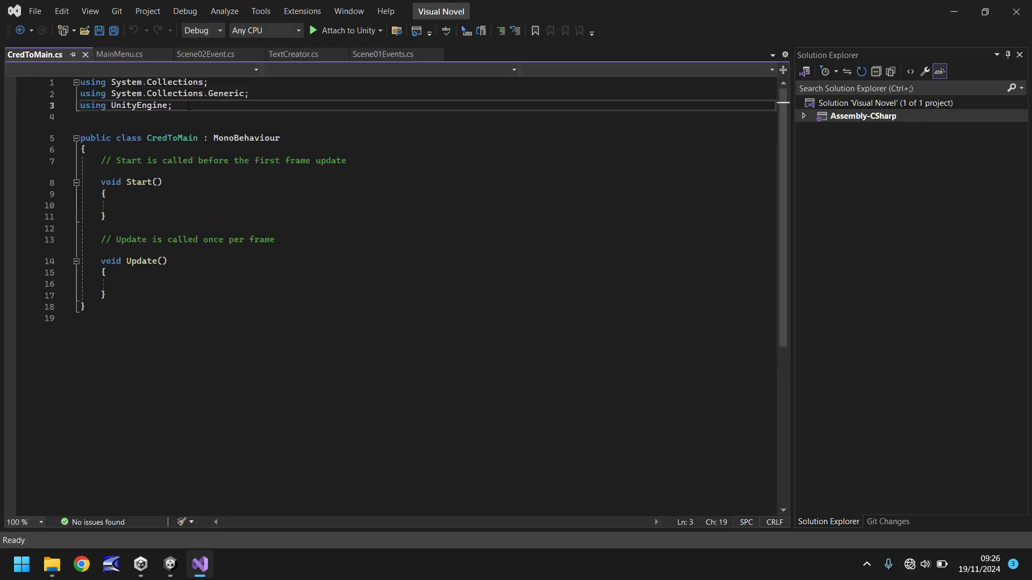
- Import UnityEngine.SceneManagement and delete the Update method and the Start comment
key("Return")
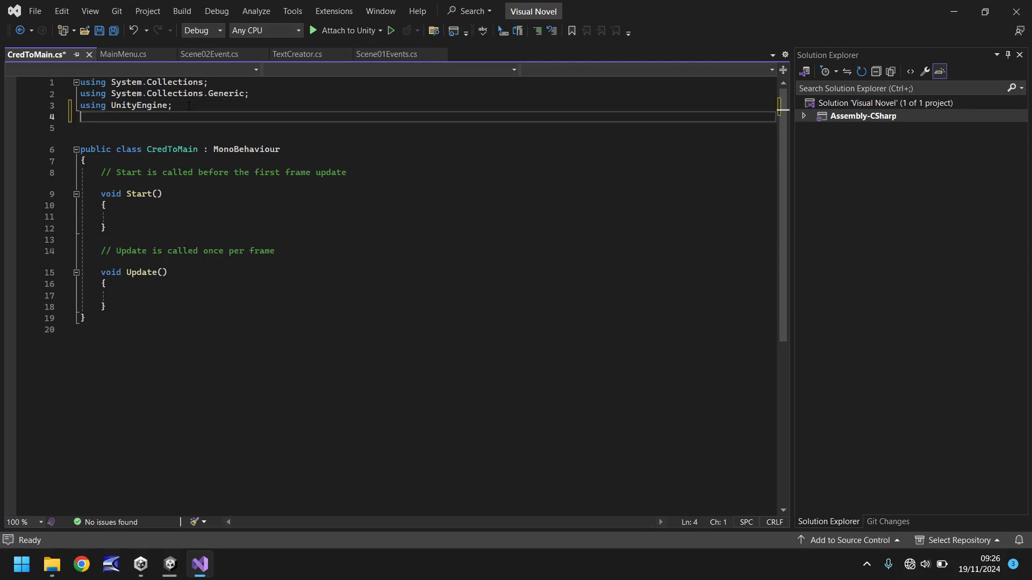
type("using Unit")
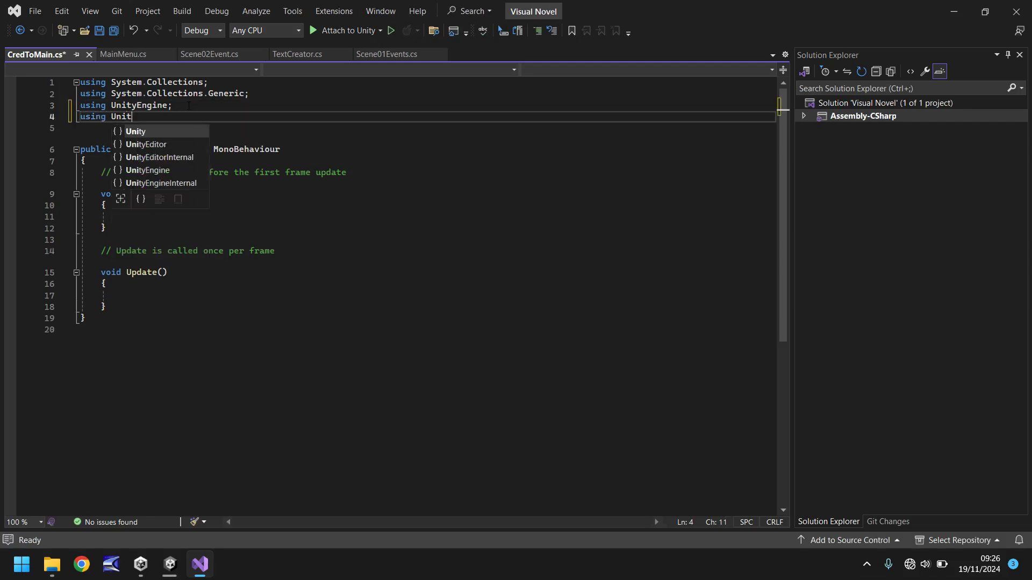
type("yEngine.Scen")
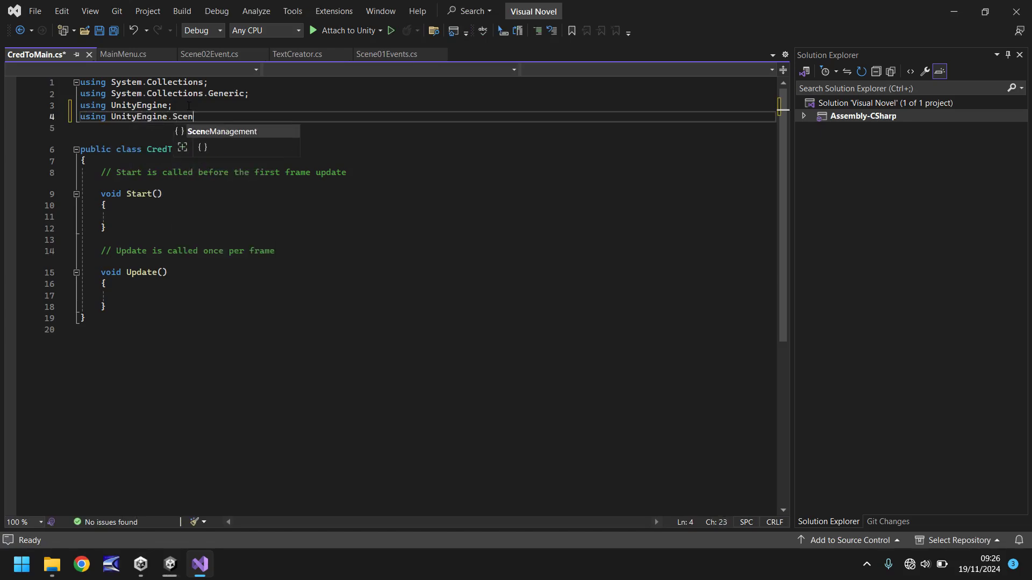
type("e")
double_click(230, 132)
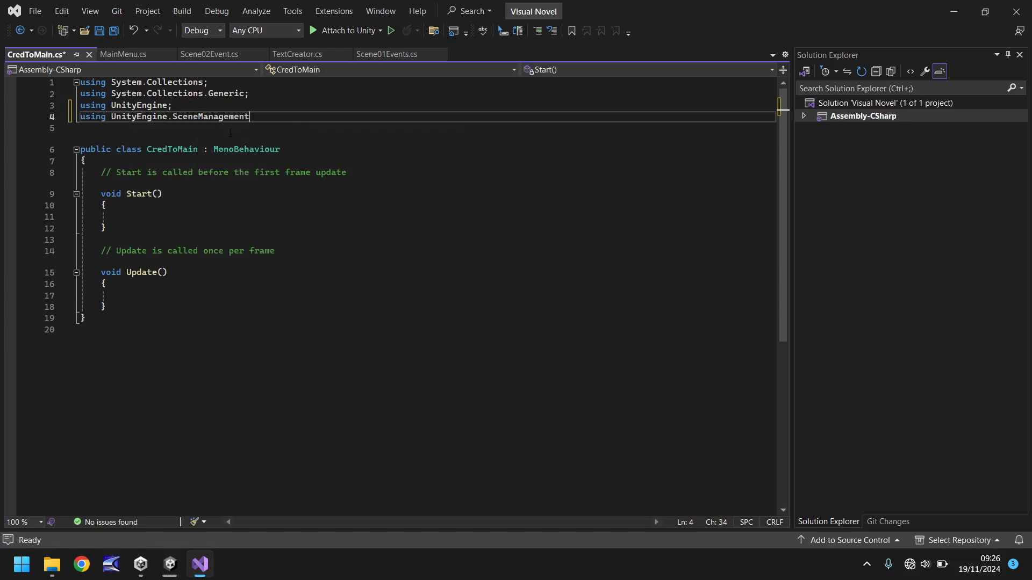
type(";")
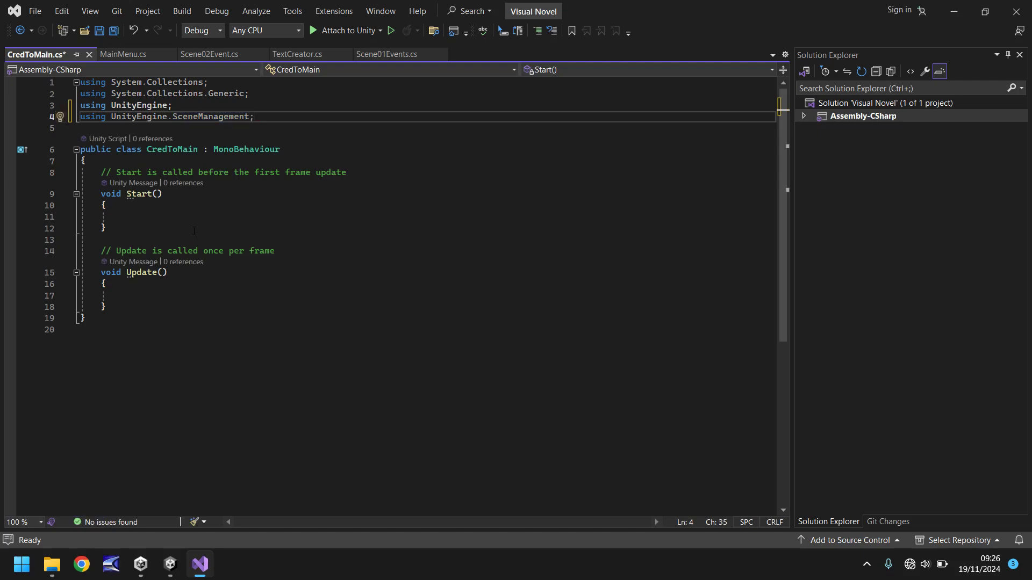
left_click_drag(116, 307, 71, 261)
key("Delete")
key("Up")
key("Up")
key("Up")
key("Up")
key("Up")
key("Up")
key("shift+End")
key("Delete")
- Write a CreditsBack coroutine waiting 10 seconds, then begin a SceneManager.LoadScene( call
left_click(131, 241)
key("Return")
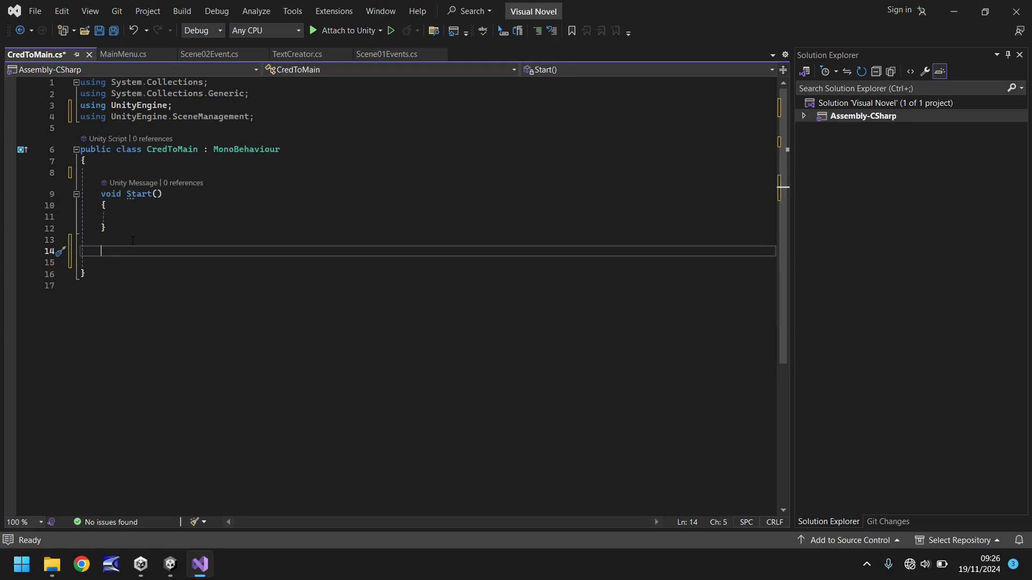
type("IEnumerator")
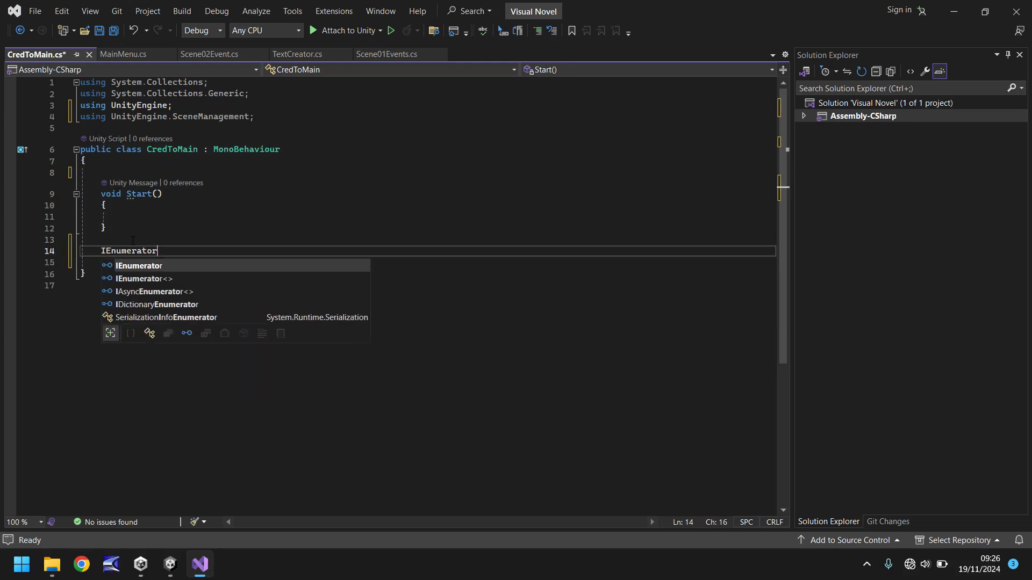
type(" Credi")
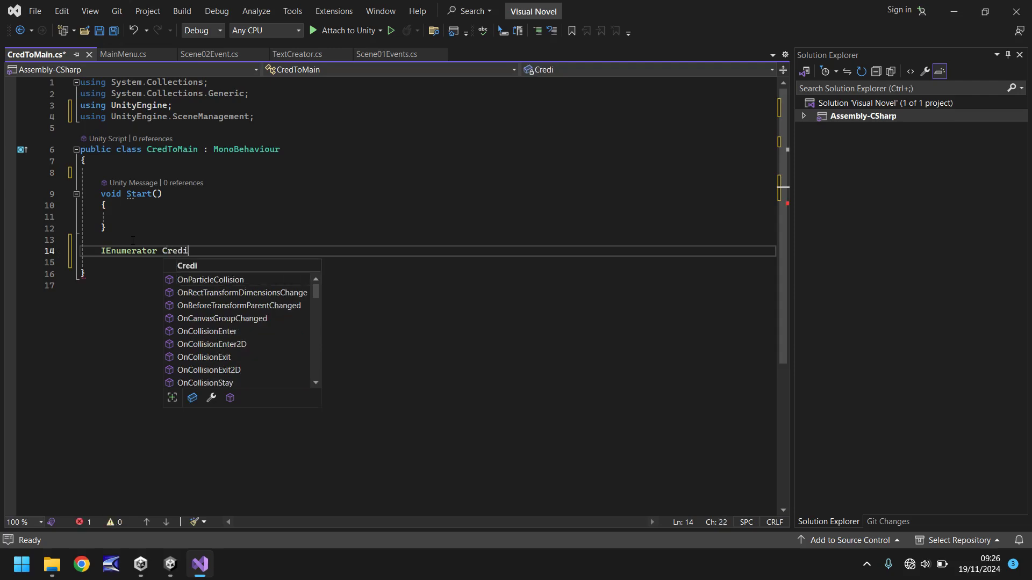
type("tsBack")
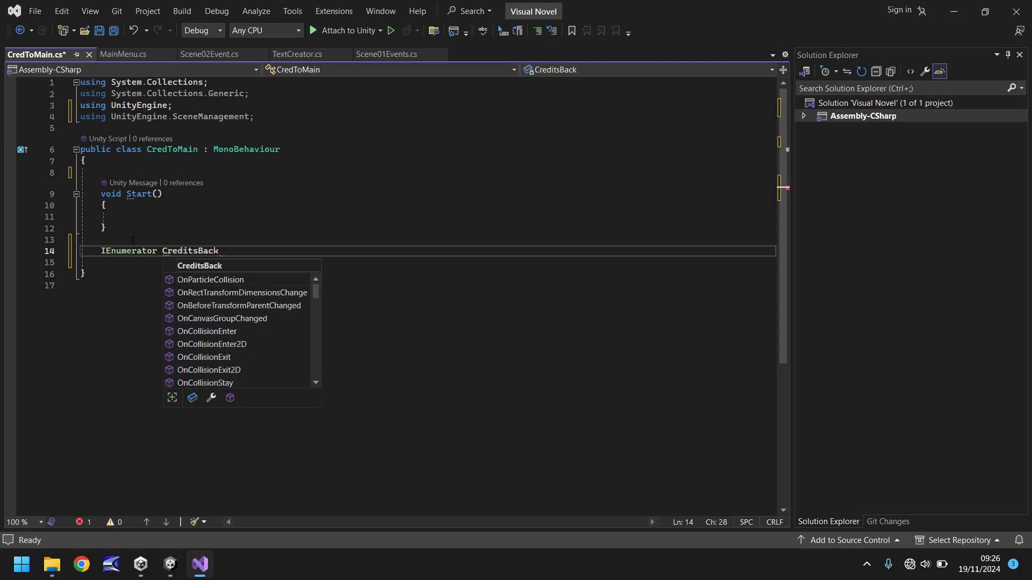
type("()")
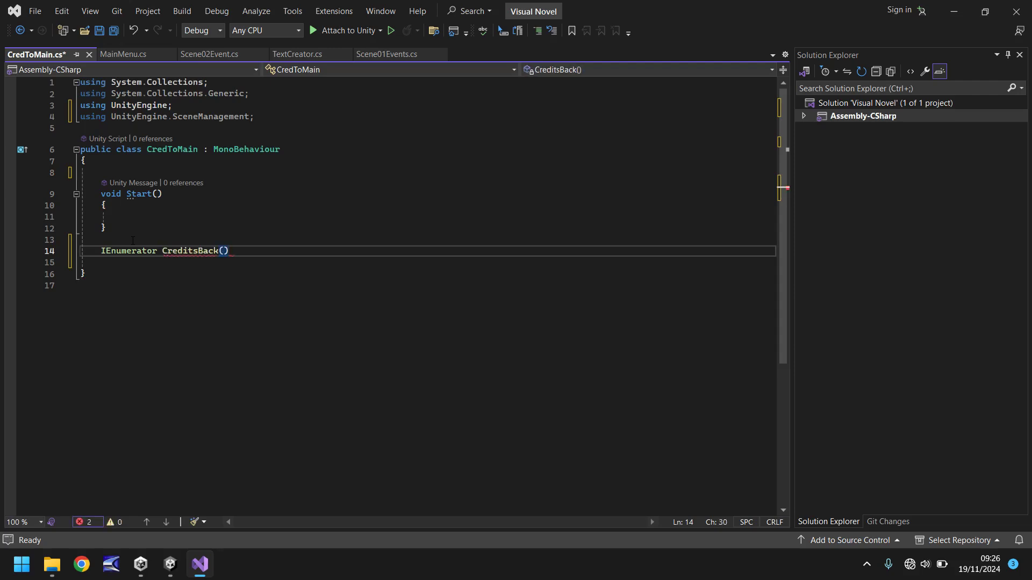
type("{")
key("Return")
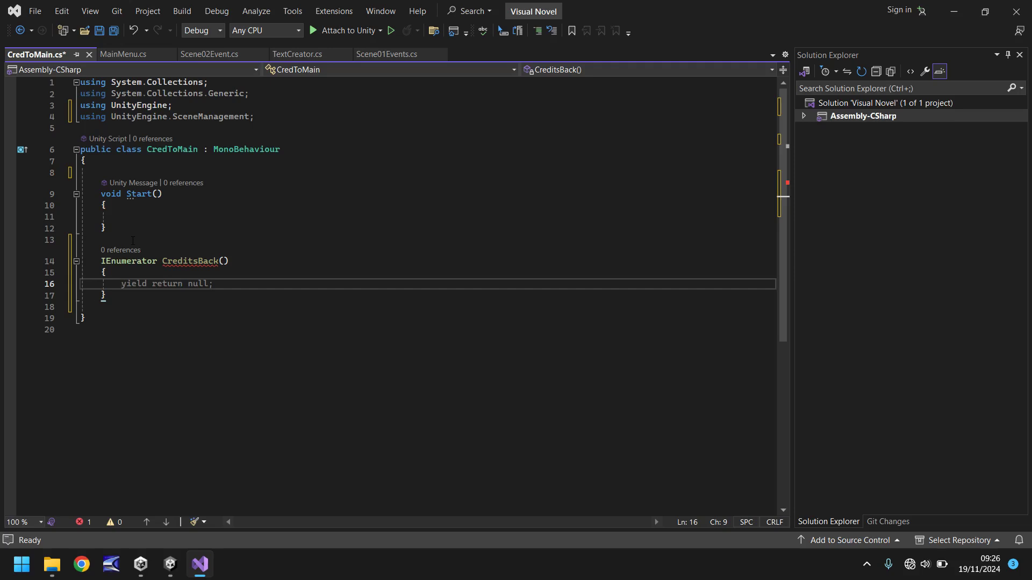
type("yiel")
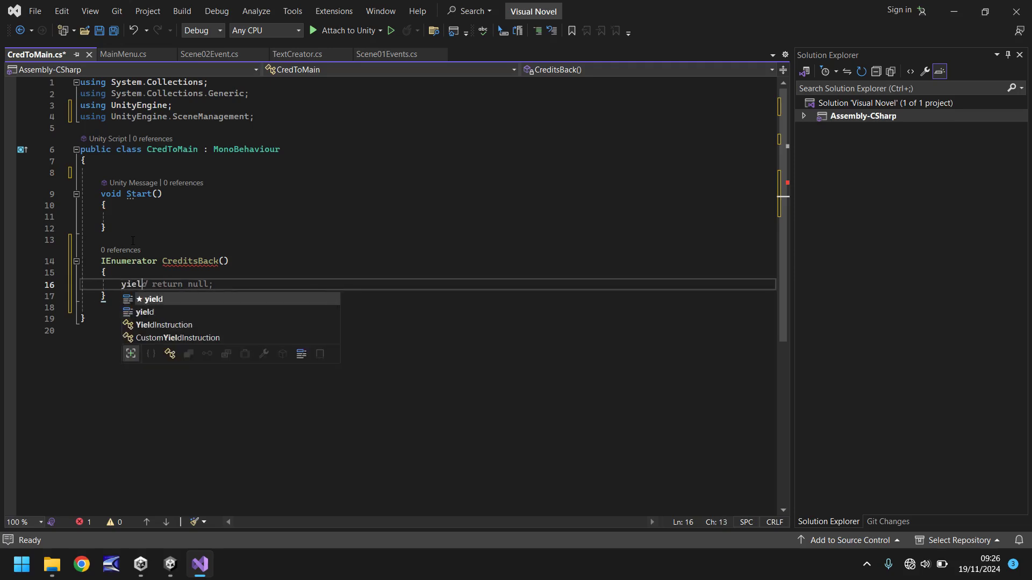
type("d return new W")
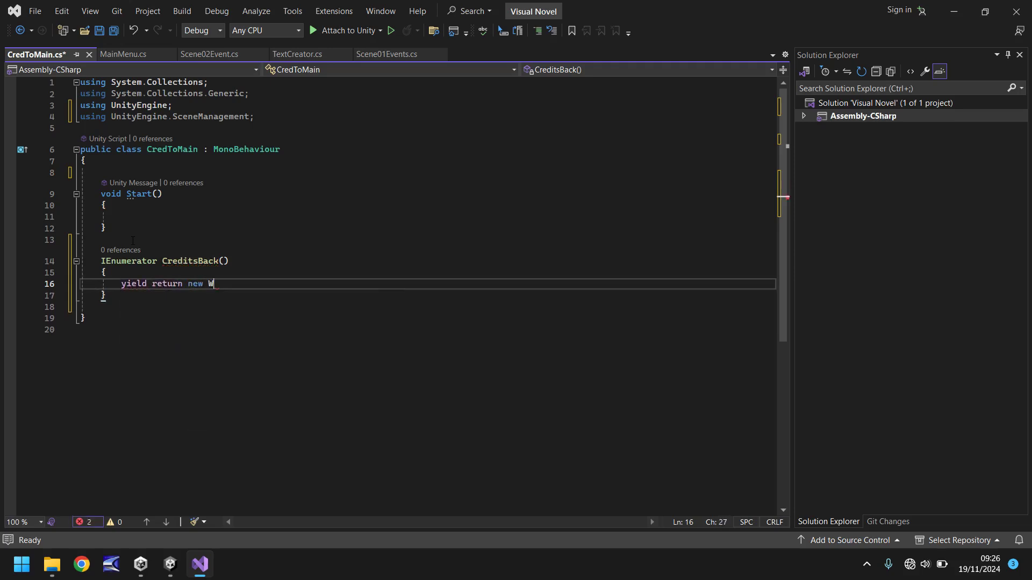
type("aitForSeconds")
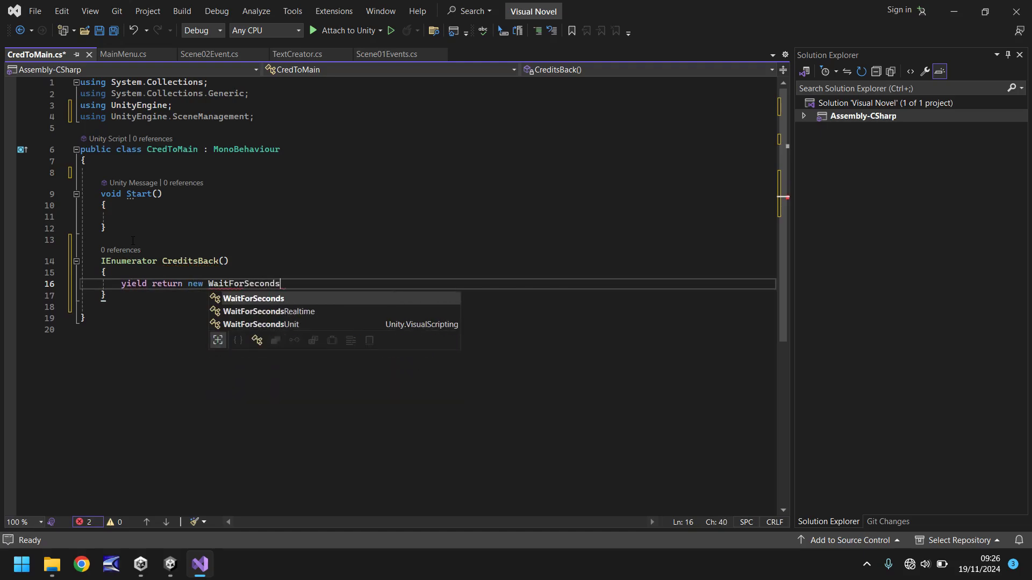
type("(10);")
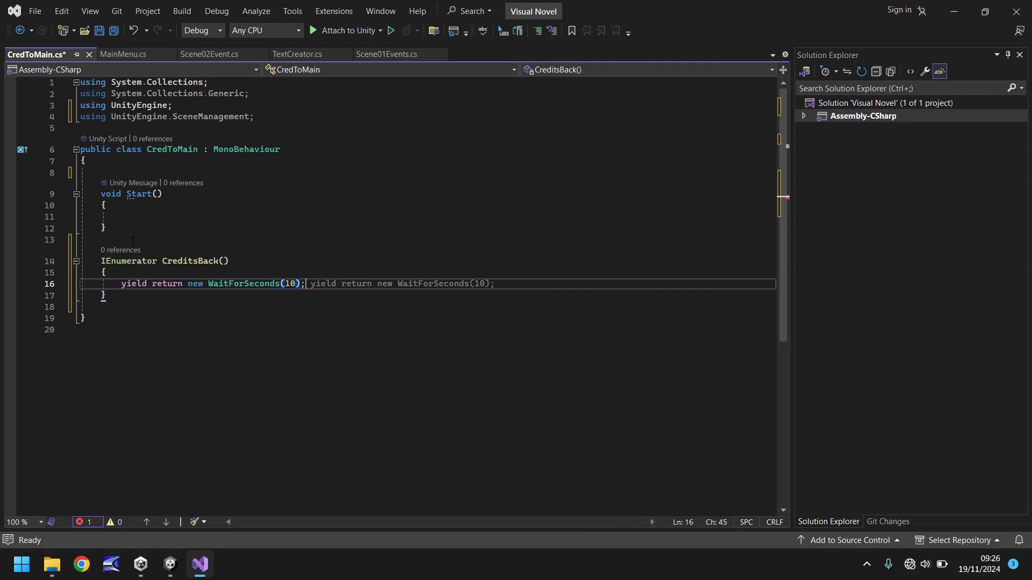
key("Return")
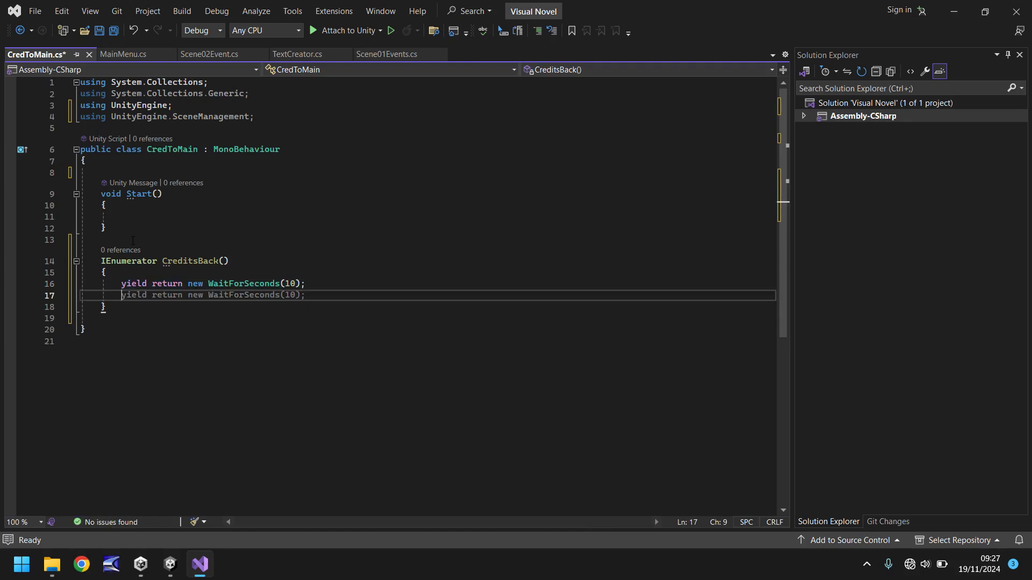
type("SceneMa")
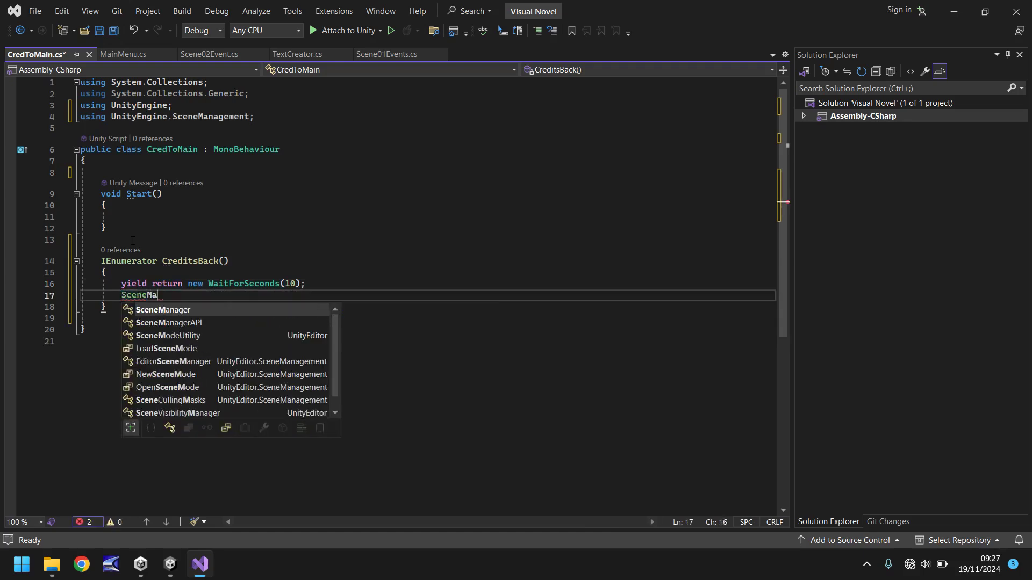
type("nager.Load")
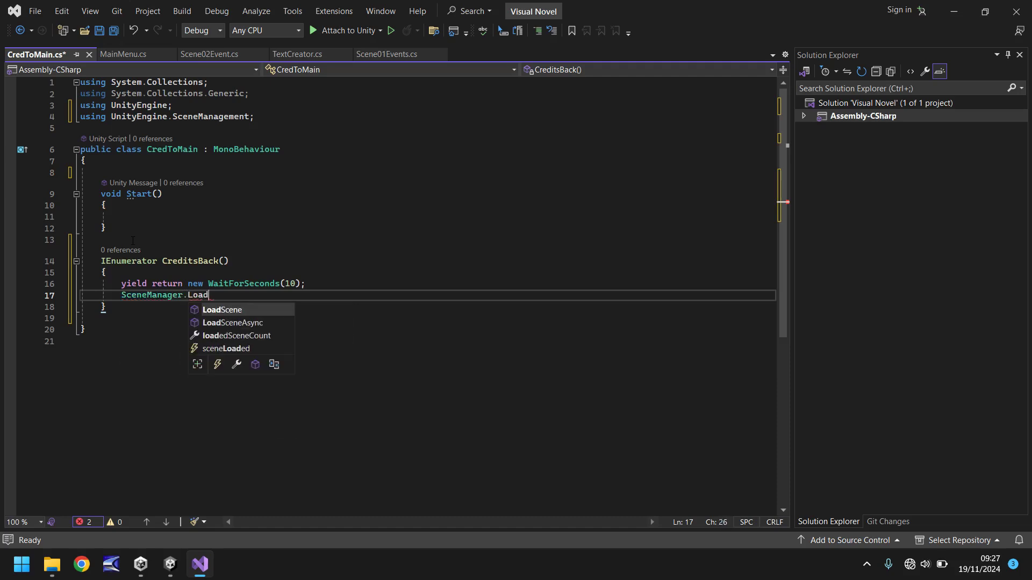
type("Scene(")
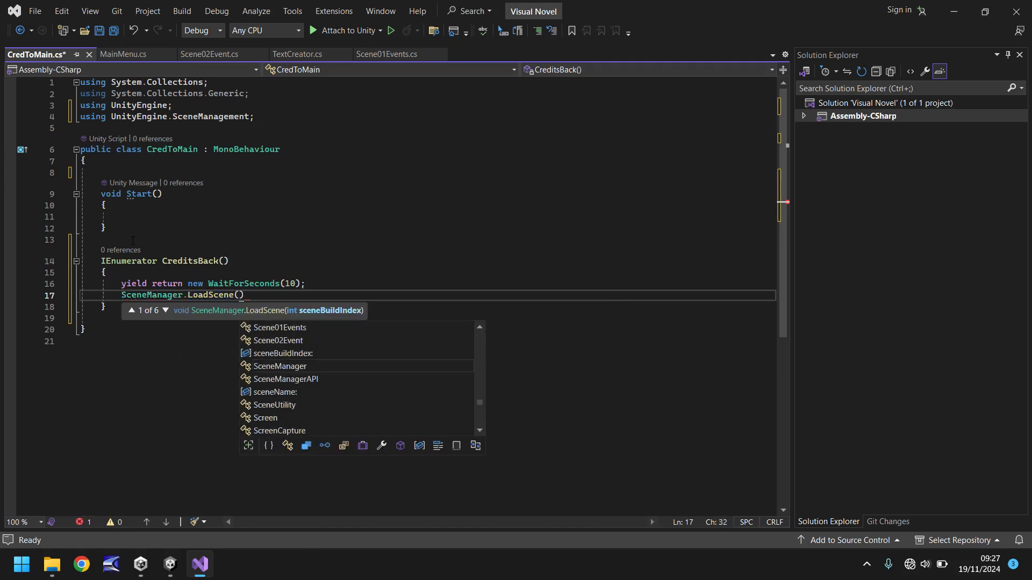
- In Unity, check in Build Settings that MainMenu is scene index 1
left_click(177, 569)
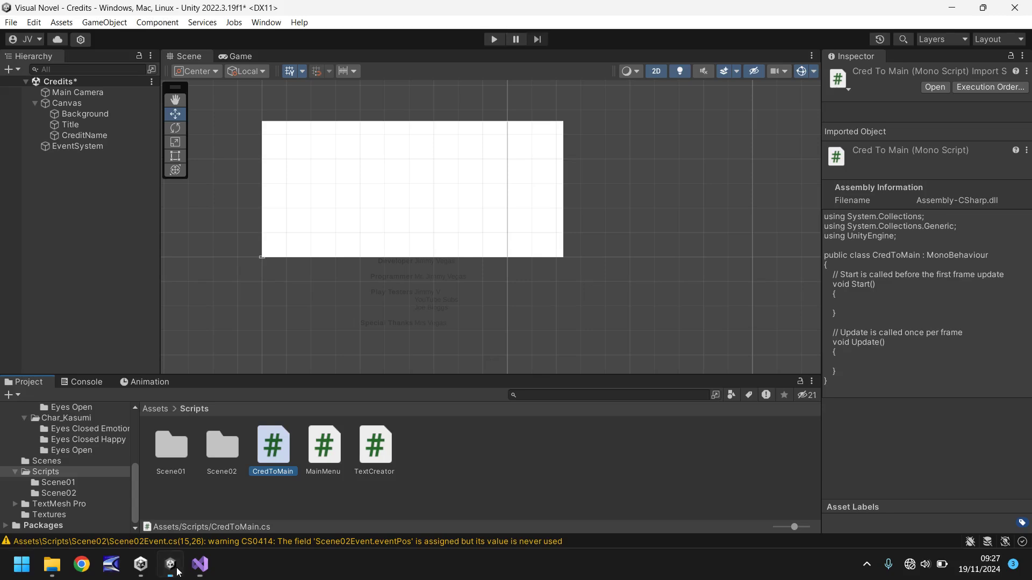
left_click(11, 23)
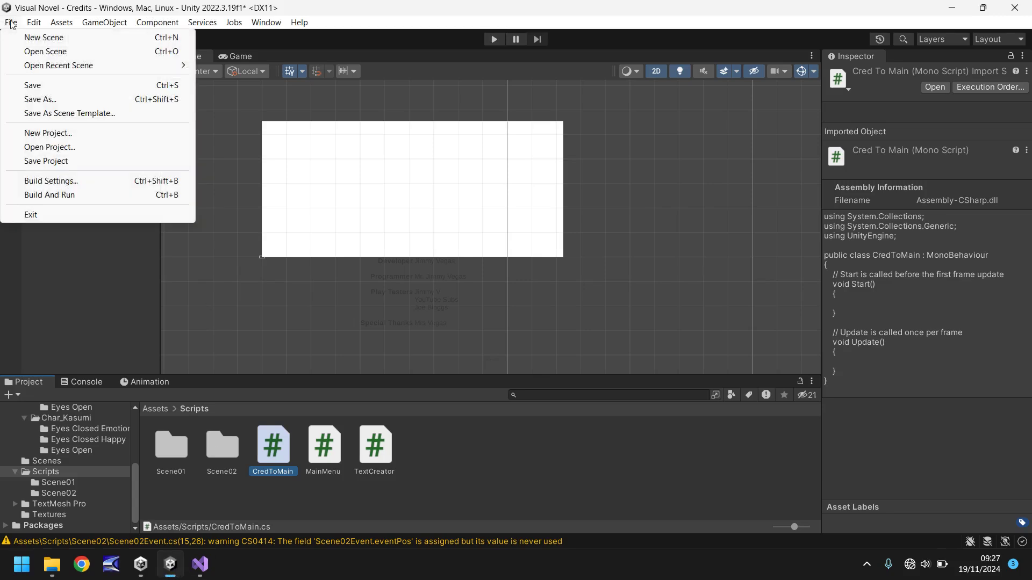
left_click(86, 183)
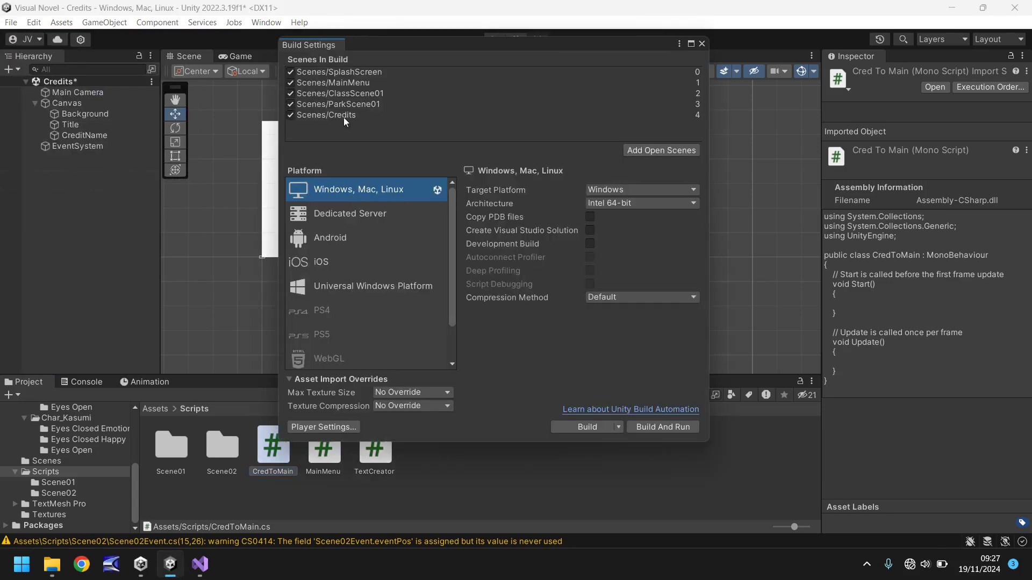
left_click(701, 44)
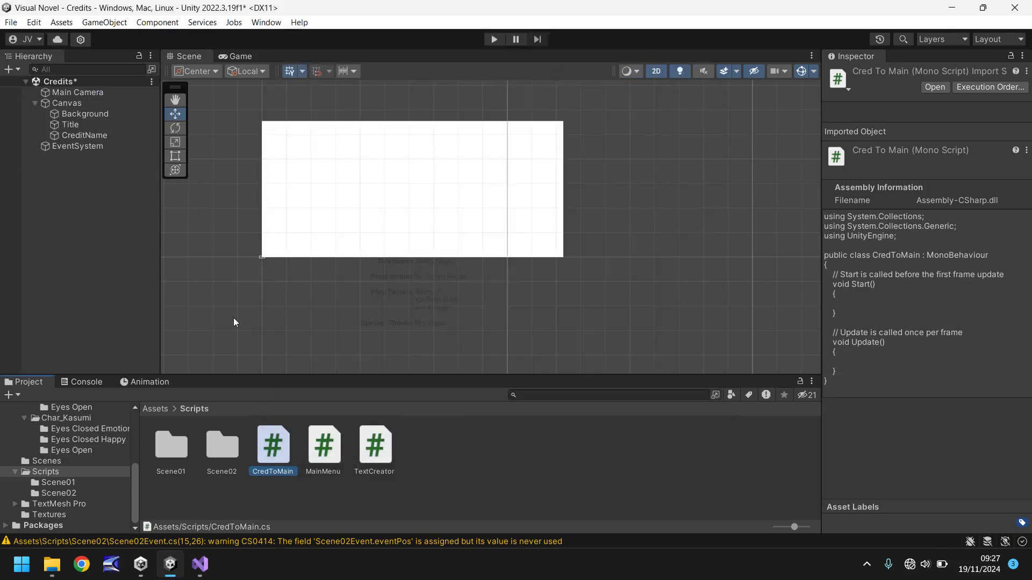
- Complete LoadScene(1), call StartCoroutine(CreditsBack()) in Start, and save CredToMain.cs
left_click(199, 564)
type("1);")
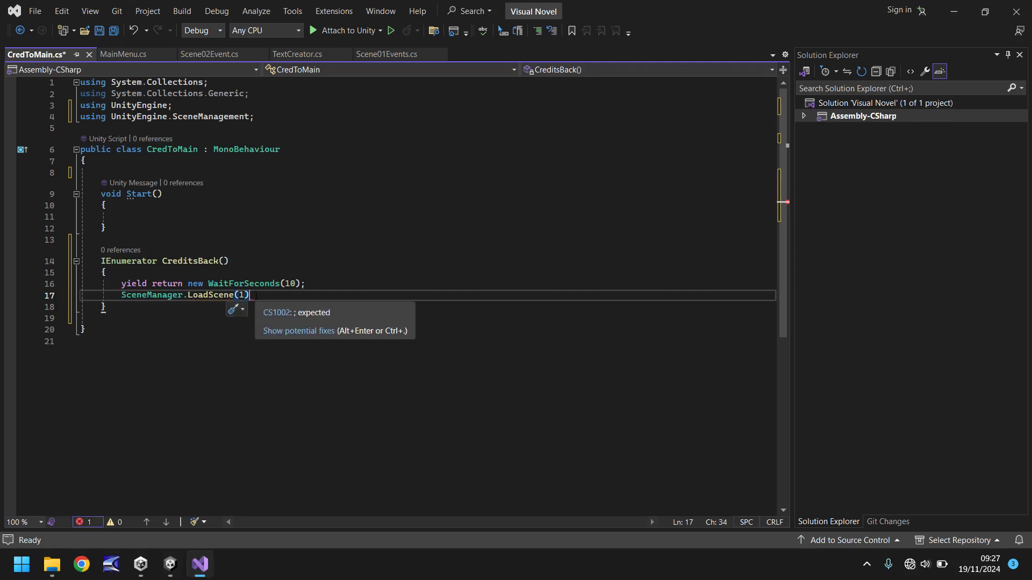
left_click(154, 217)
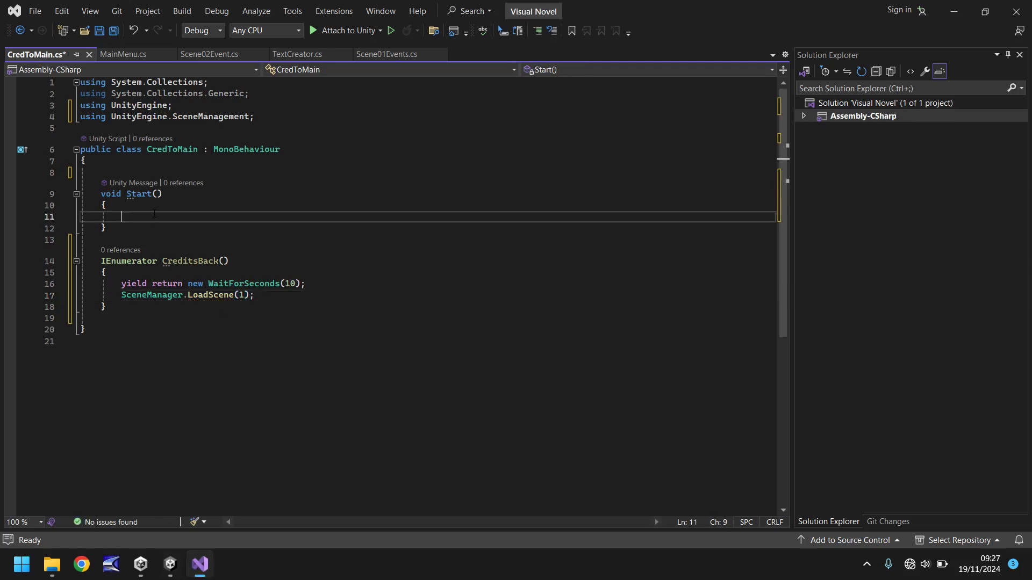
type("StartS")
key("BackSpace")
type("C")
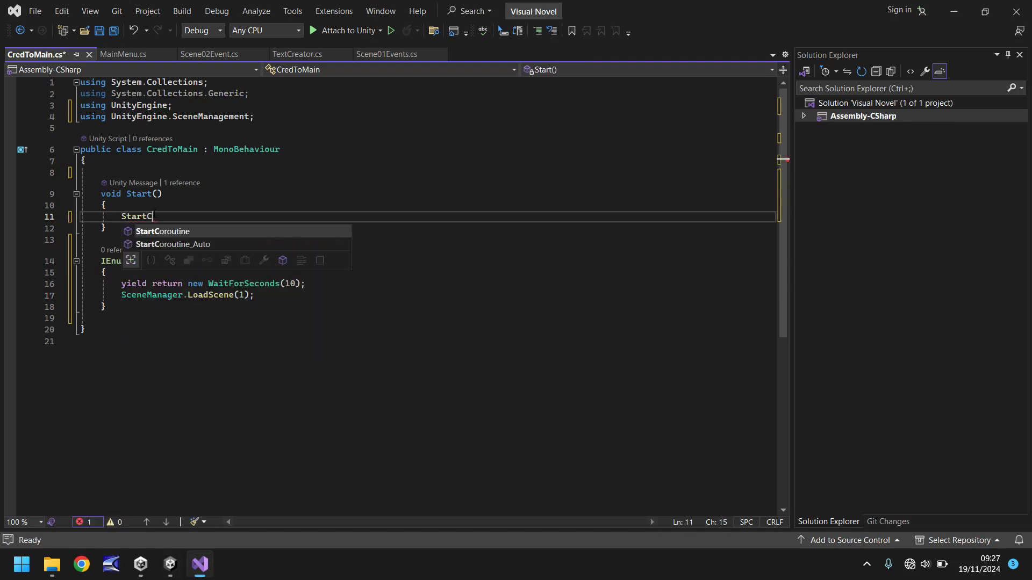
key("Tab")
type("(")
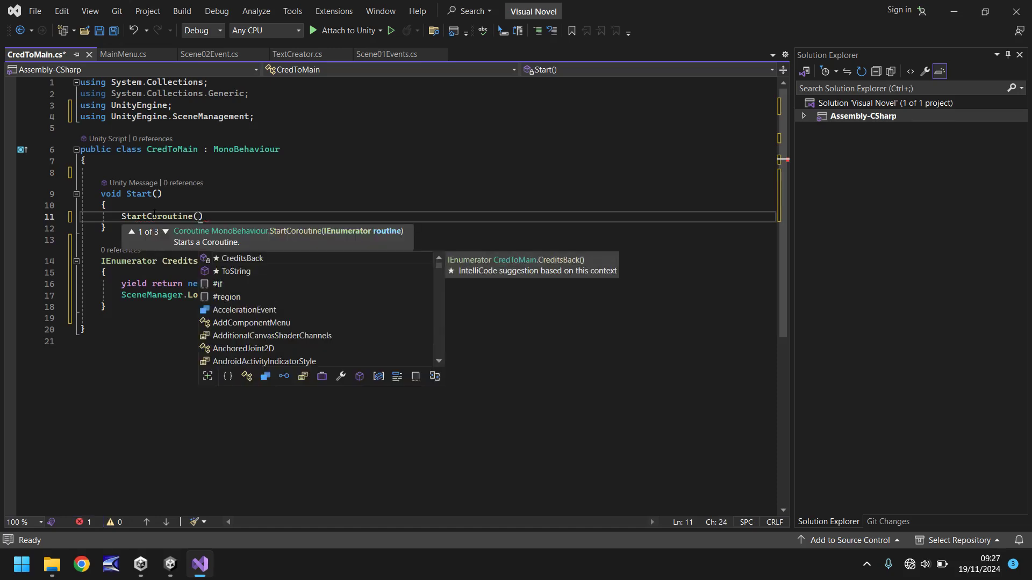
type("Credi")
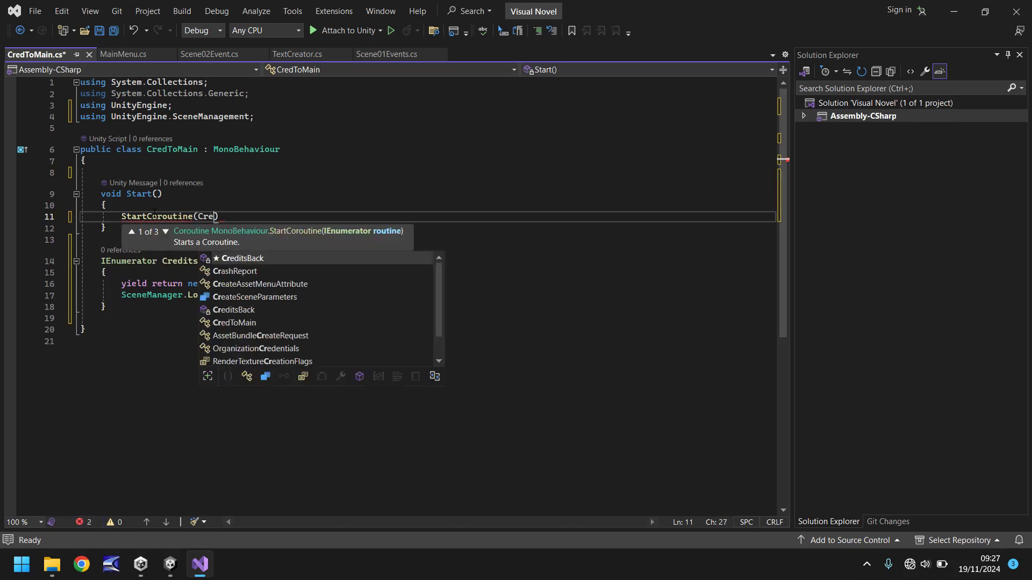
type("ts")
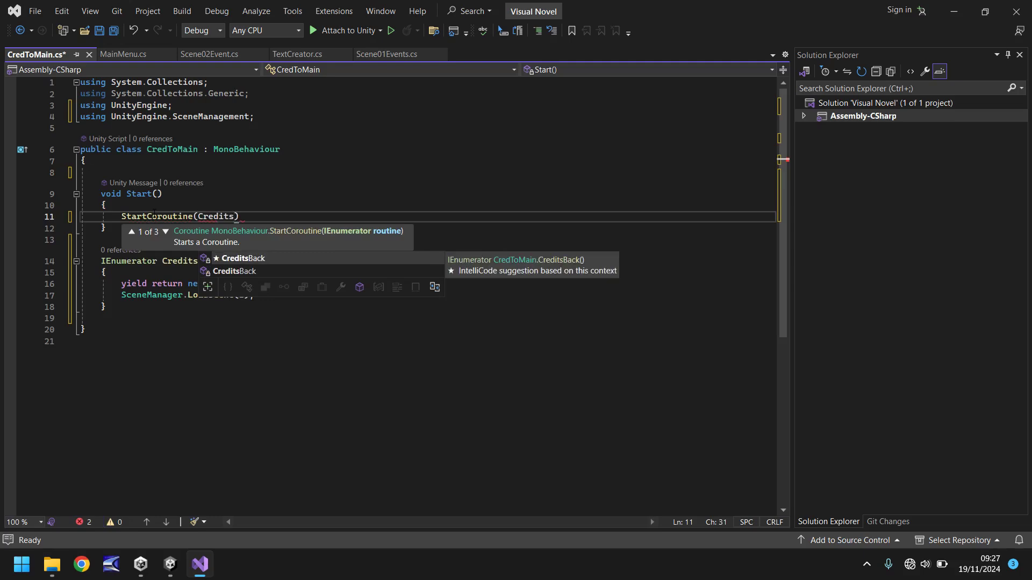
type("Back());")
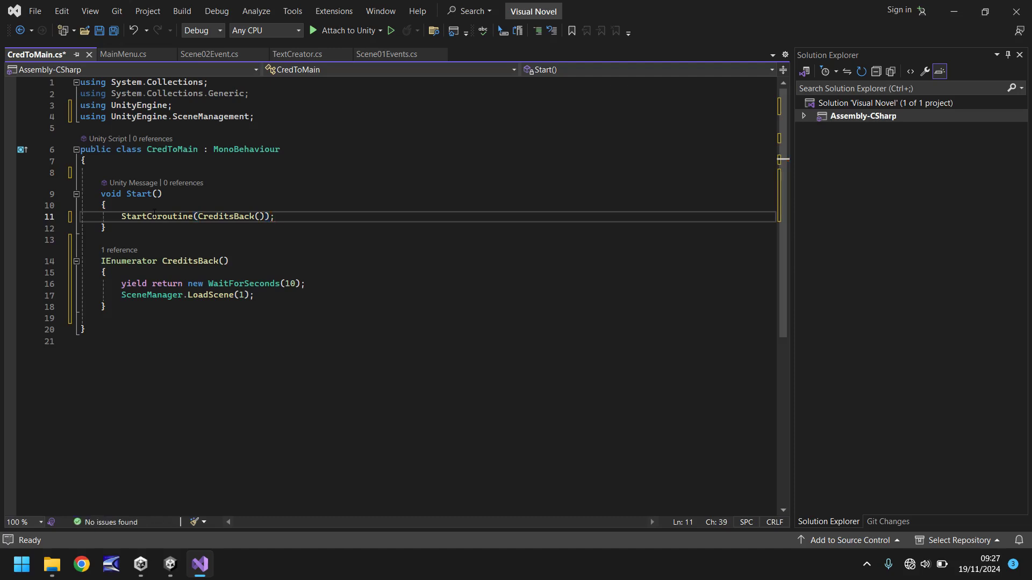
key("ctrl+s")
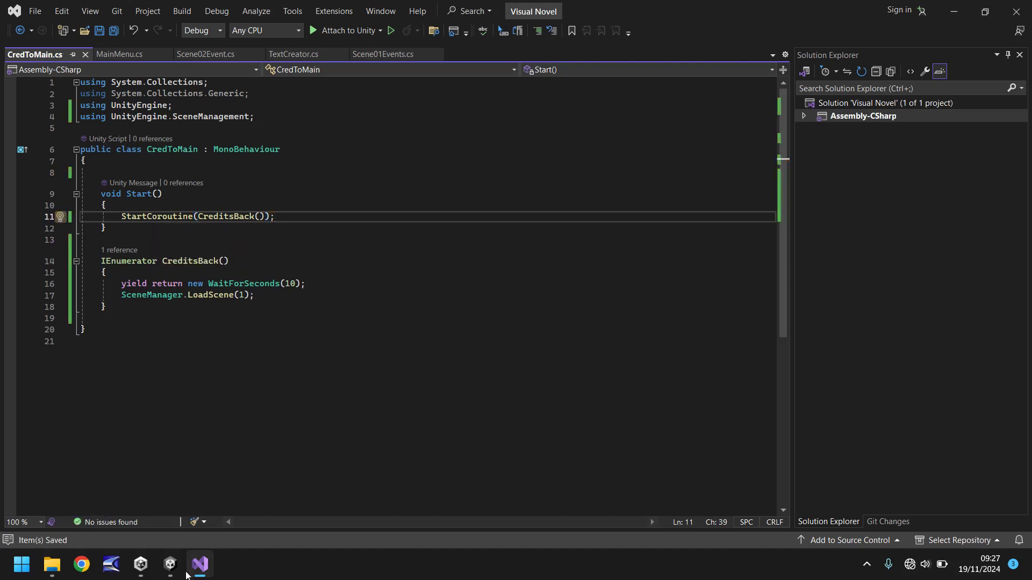
- Create an empty CredControl object in the Credits scene and attach the CredToMain script
mouse_move(170, 564)
left_click(197, 505)
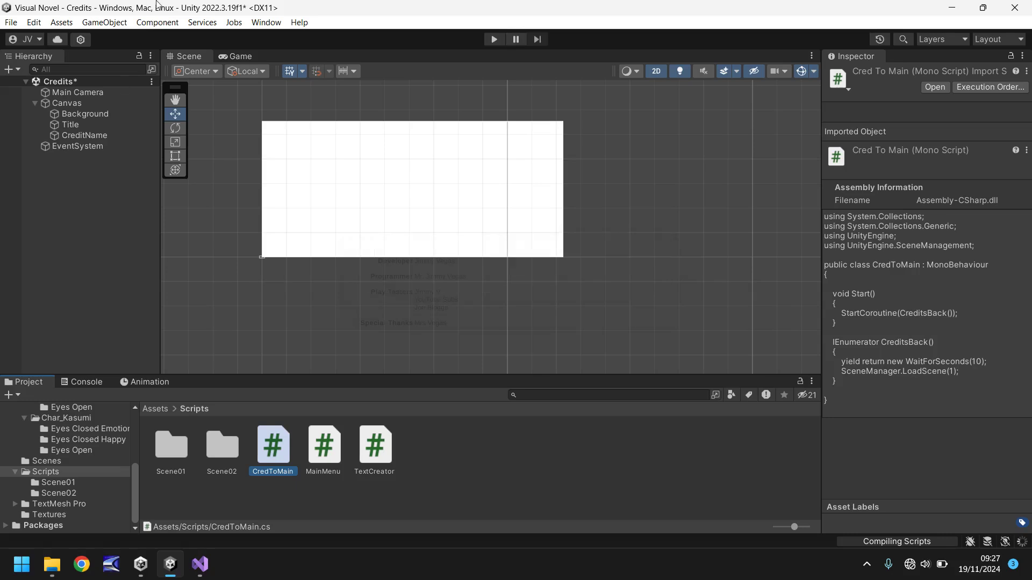
left_click(107, 22)
left_click(118, 38)
type("Cred")
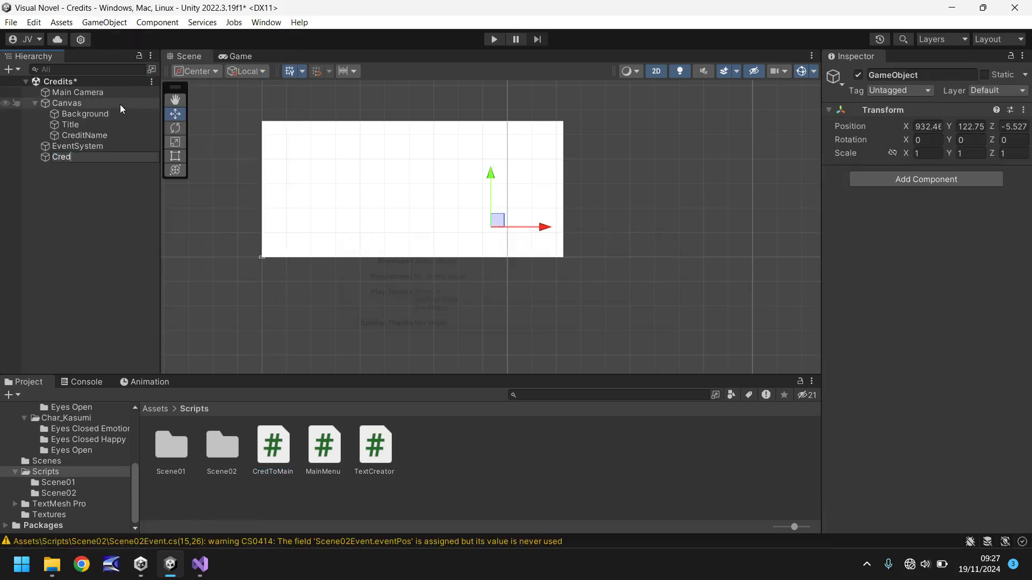
type("Control")
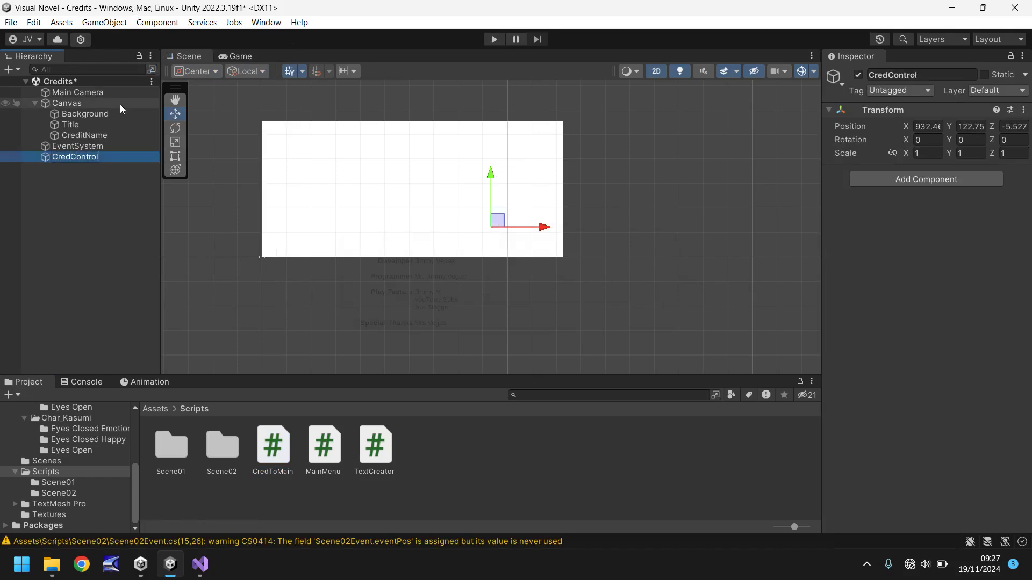
left_click_drag(278, 452, 67, 156)
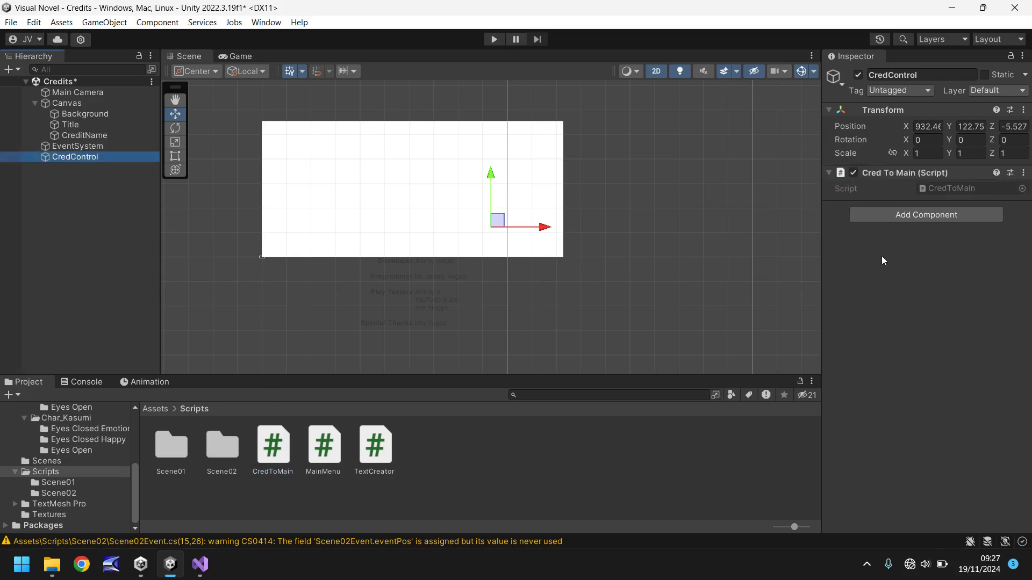
left_click(493, 40)
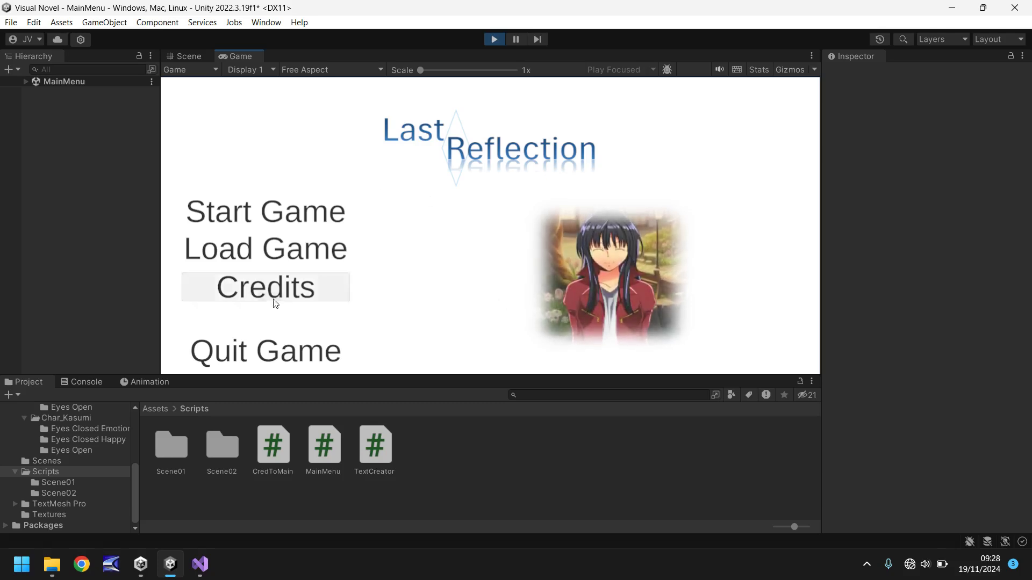
left_click(494, 41)
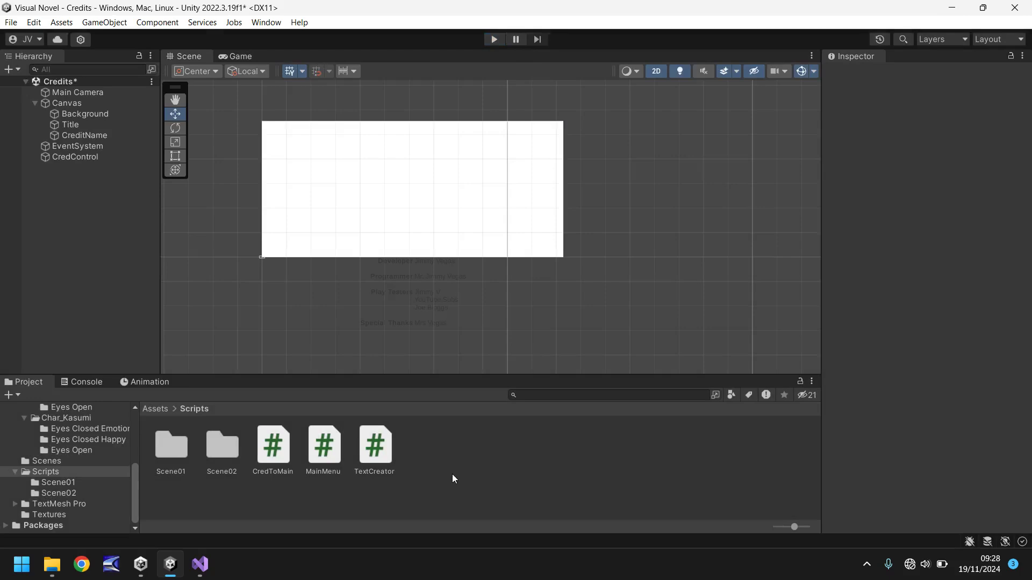
- Open the MainMenu scene from the Scenes folder
left_click(49, 461)
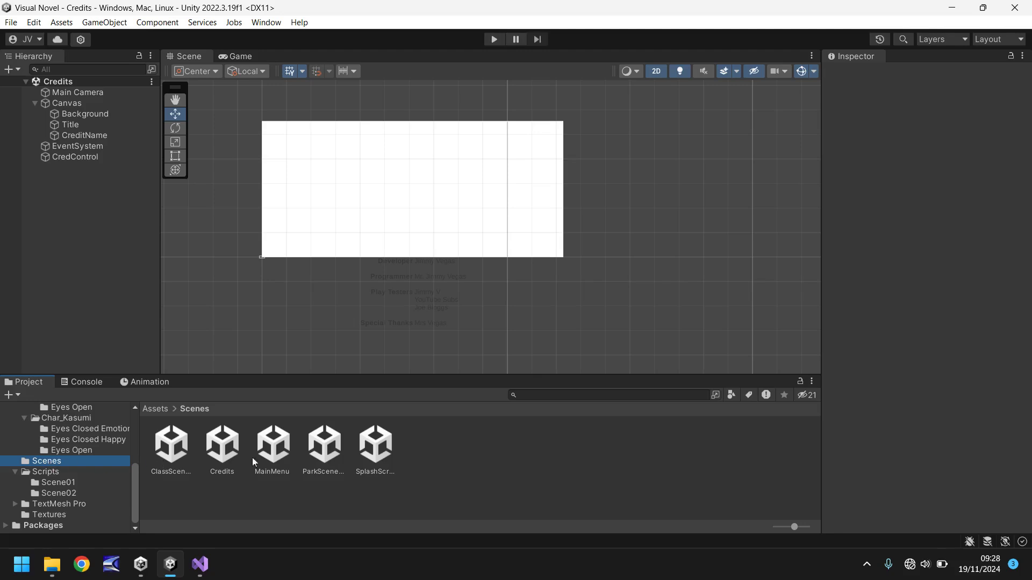
double_click(273, 446)
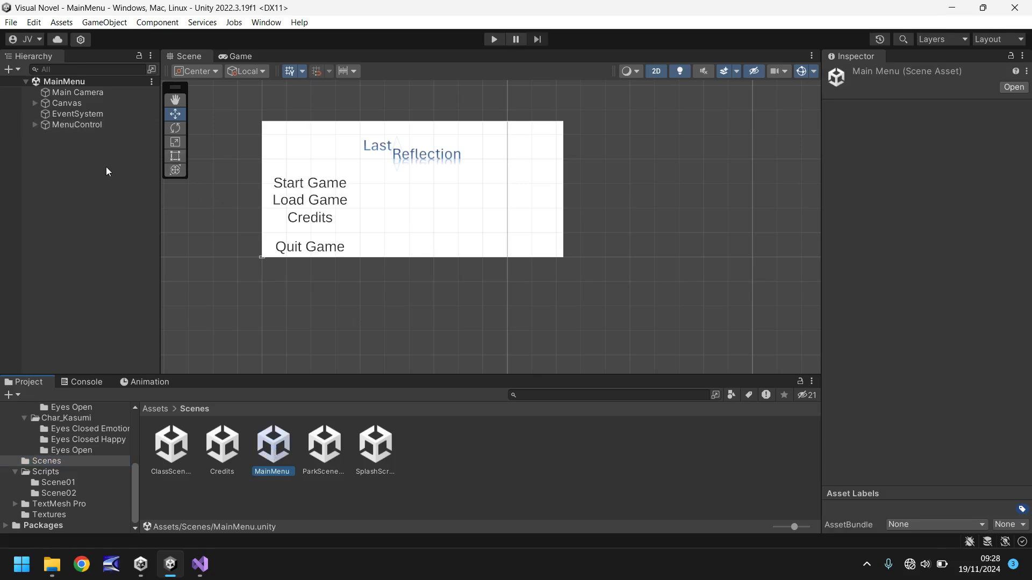
- Open MenuControl's MainMenu script and add a public GotToCredits() method after LoadGame
left_click(60, 124)
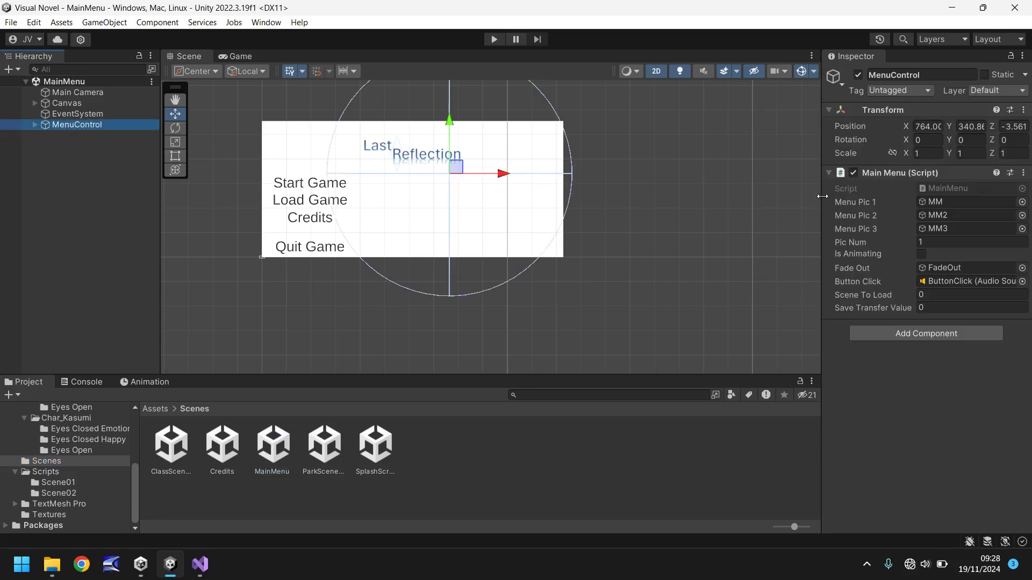
double_click(950, 188)
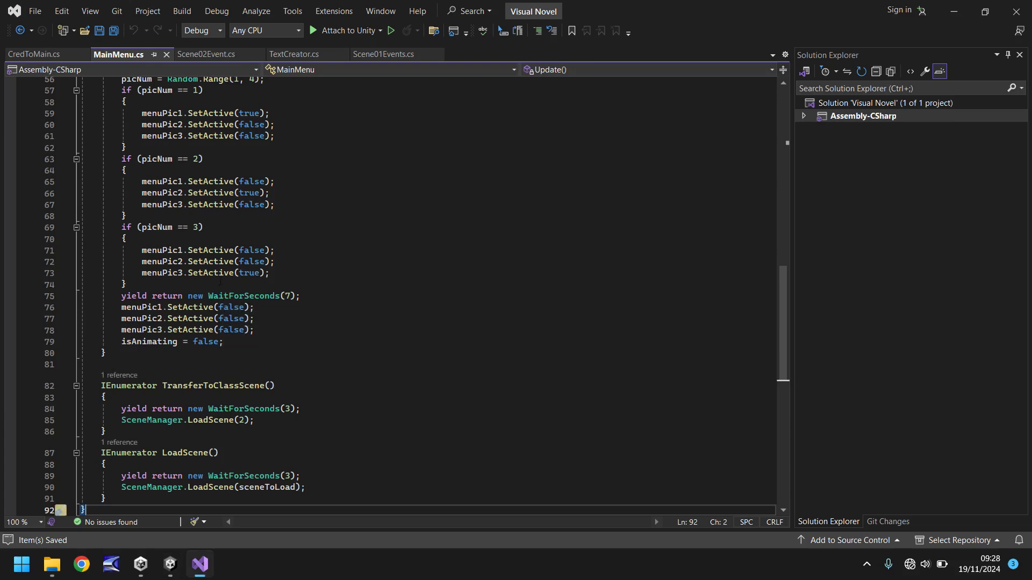
scroll(355, 279, "down", 2)
scroll(356, 278, "down", 2)
scroll(333, 290, "up", 15)
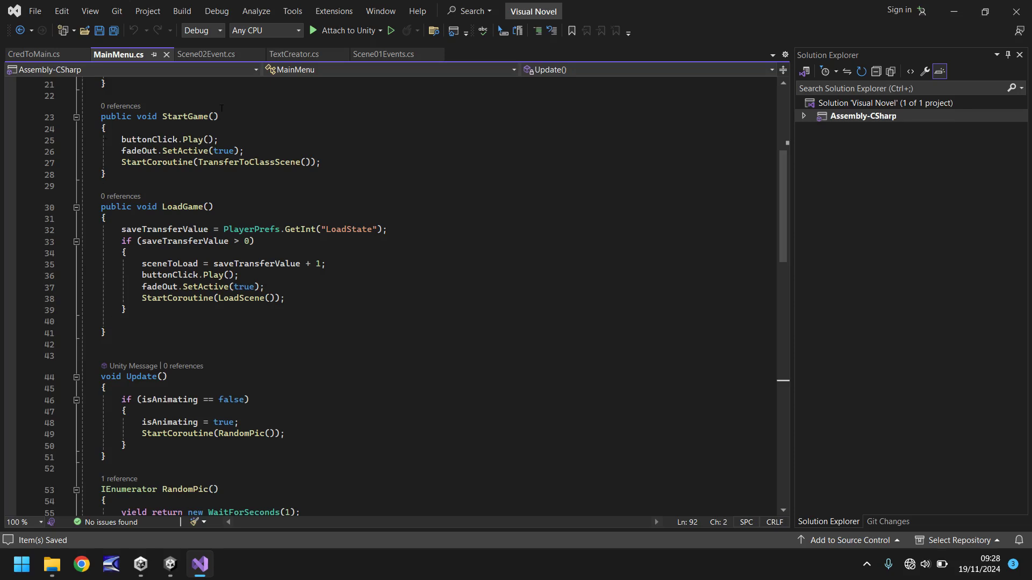
left_click(130, 330)
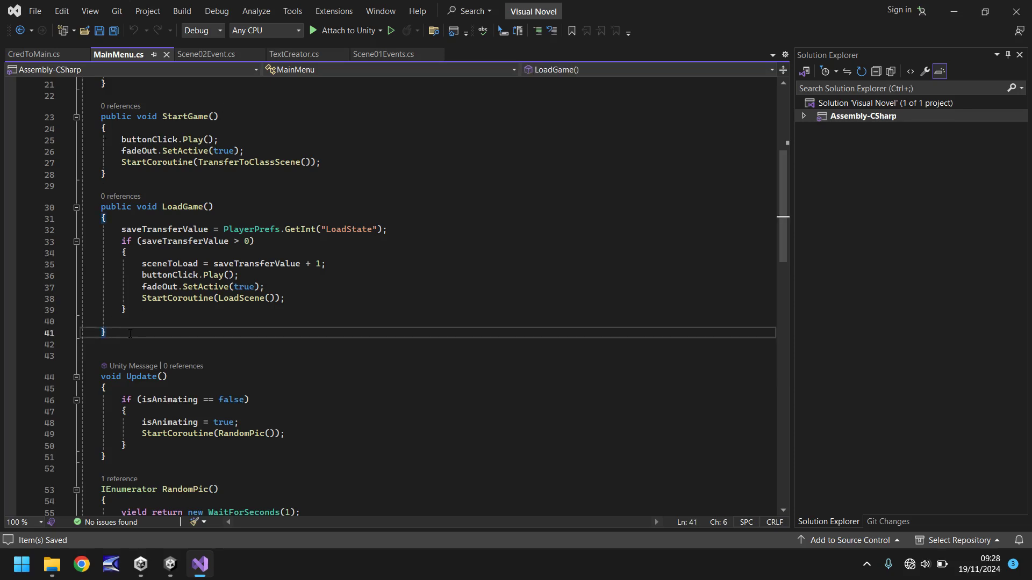
key("Return")
key("Return")
type("public void GotT")
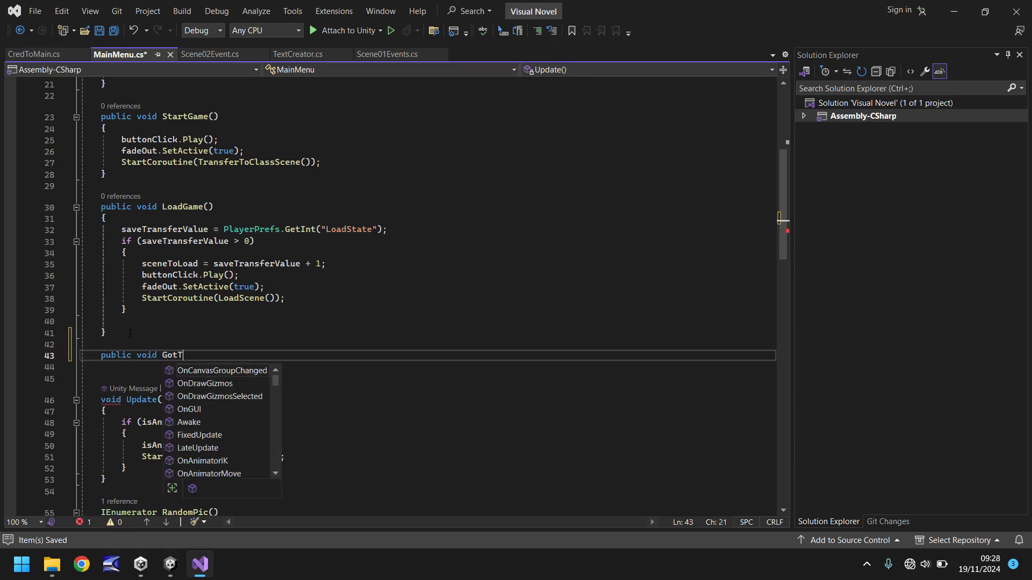
type("oCredits")
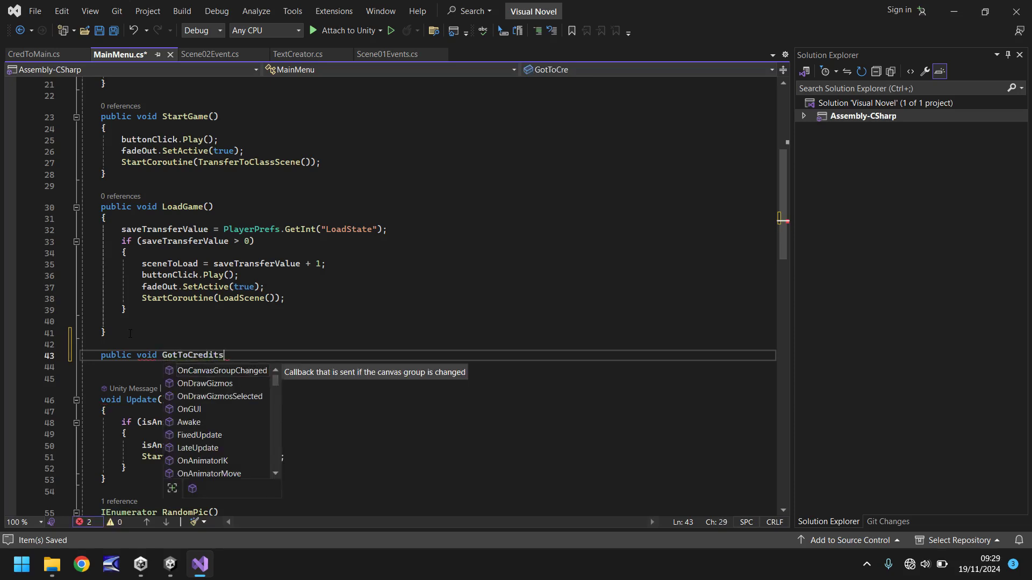
type("(){")
key("Return")
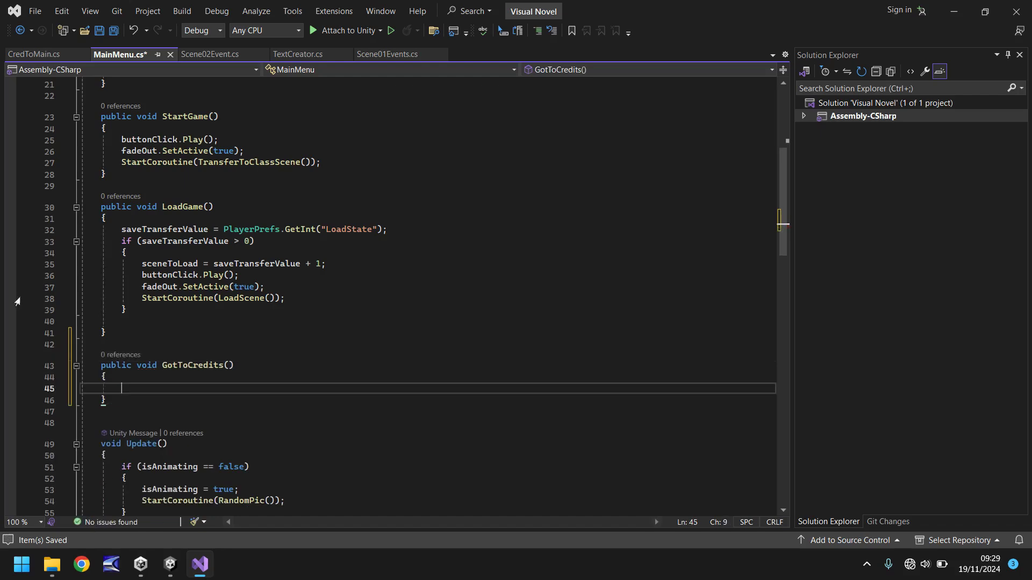
- Copy StartGame's buttonClick and fadeOut lines into the GotToCredits body
left_click_drag(122, 139, 245, 151)
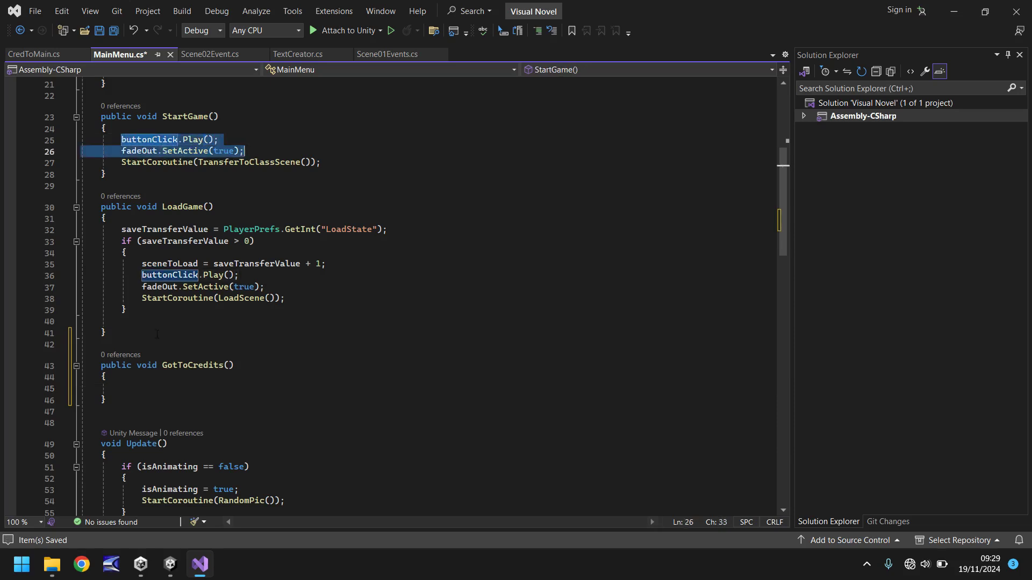
key("ctrl+c")
left_click(148, 392)
key("ctrl+v")
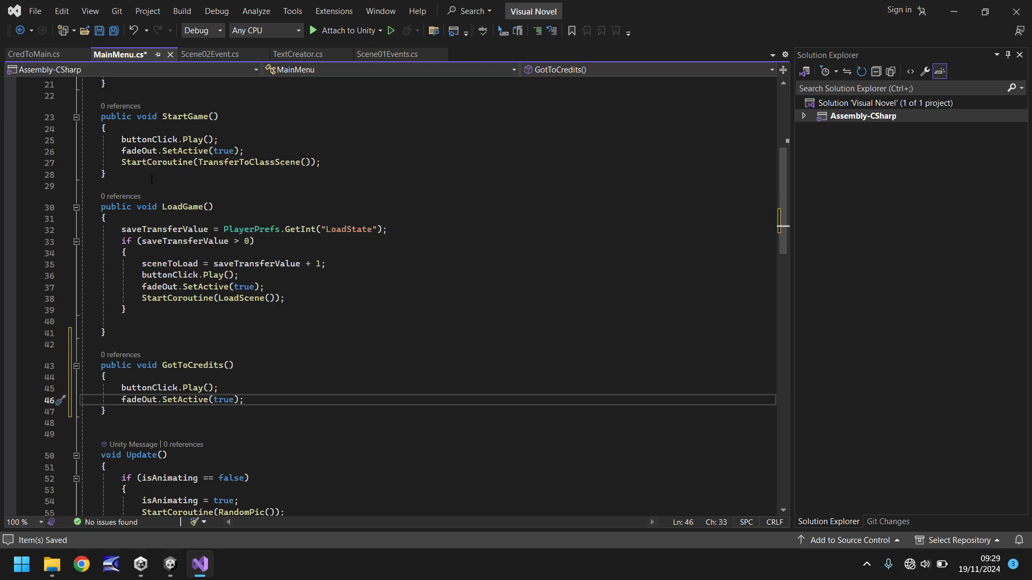
scroll(226, 302, "down", 4)
scroll(226, 302, "down", 17)
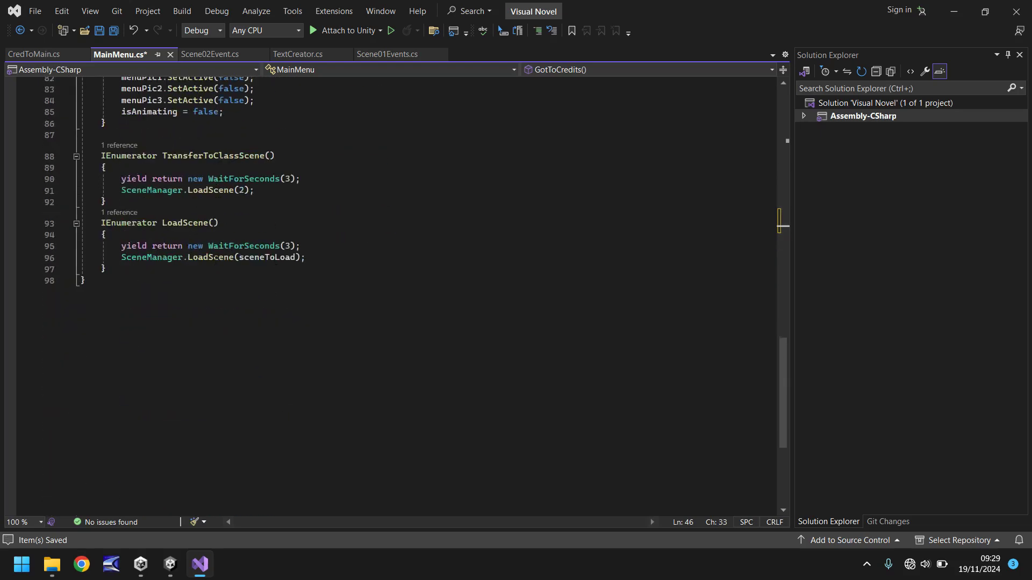
- Duplicate the TransferToClassScene coroutine after the LoadScene method
left_click_drag(125, 202, 68, 158)
key("ctrl+c")
left_click(139, 270)
key("Return")
key("Return")
key("ctrl+v")
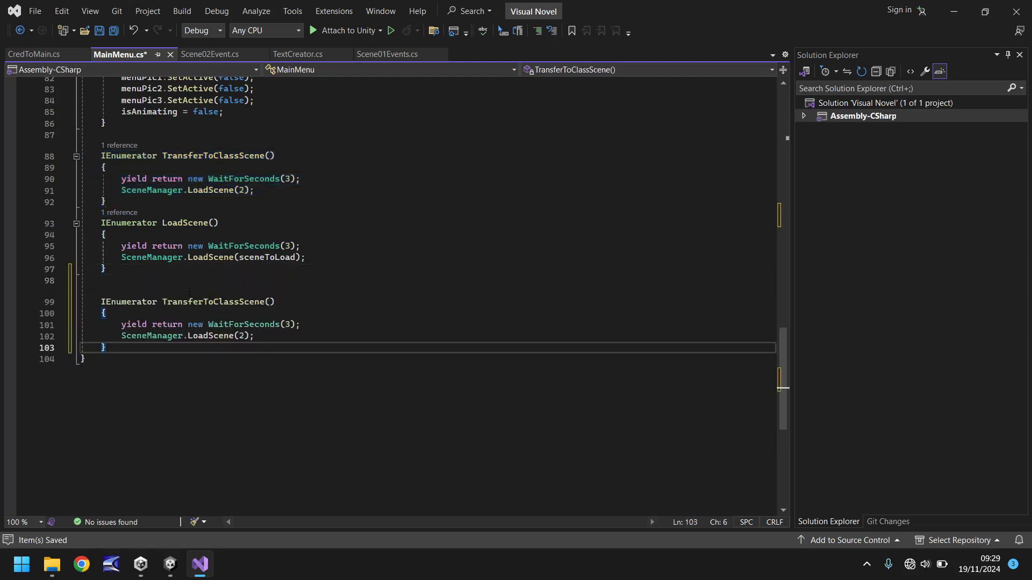
- Rename the duplicate to TransferToCredits, keeping its 3-second wait and scene 2 load
left_click(165, 301)
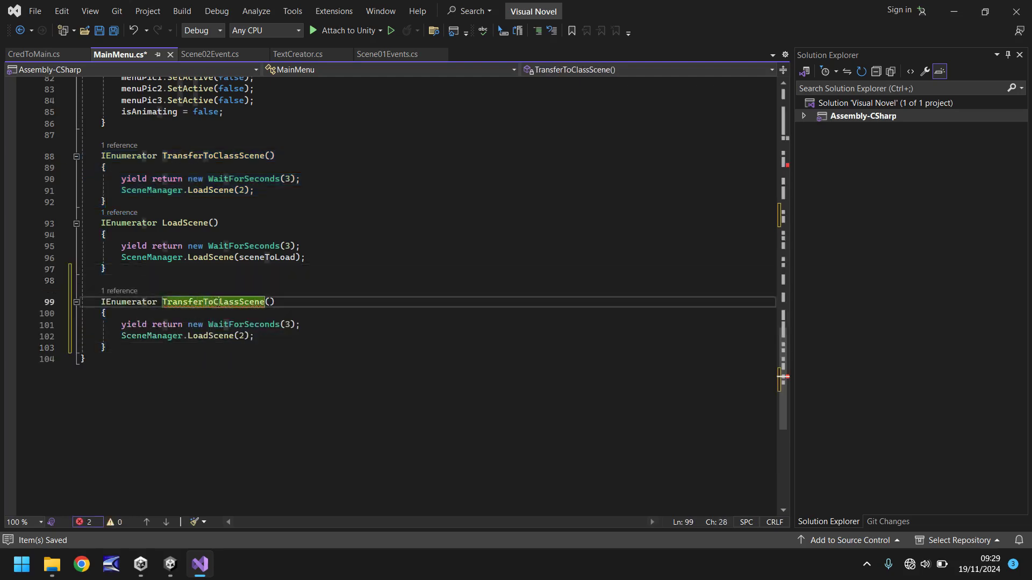
left_click(263, 302)
key("BackSpace")
key("BackSpace")
key("BackSpace")
key("BackSpace")
key("BackSpace")
key("BackSpace")
key("BackSpace")
key("BackSpace")
key("BackSpace")
key("BackSpace")
type("Creidt")
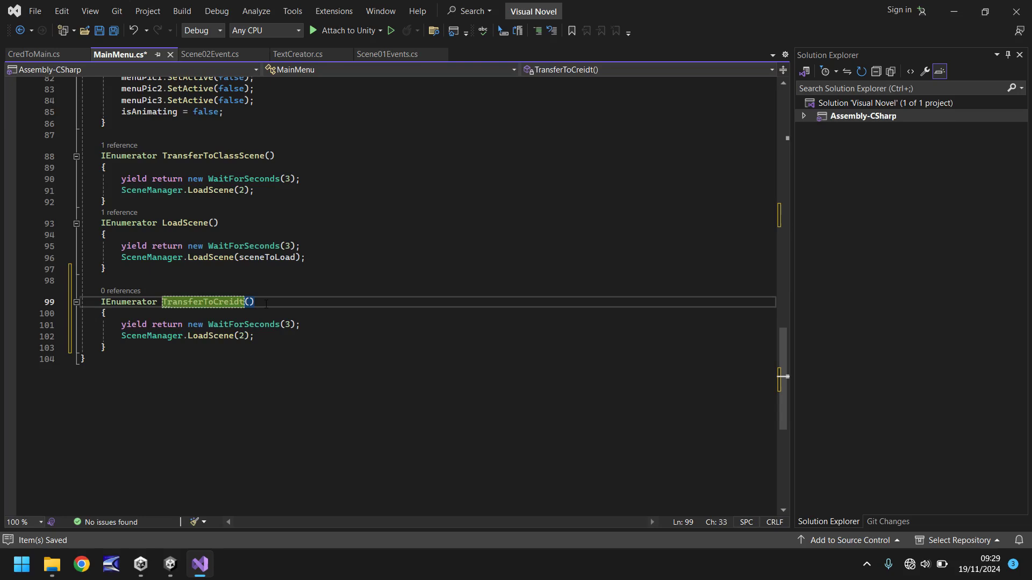
key("BackSpace")
key("BackSpace")
key("BackSpace")
type("dits")
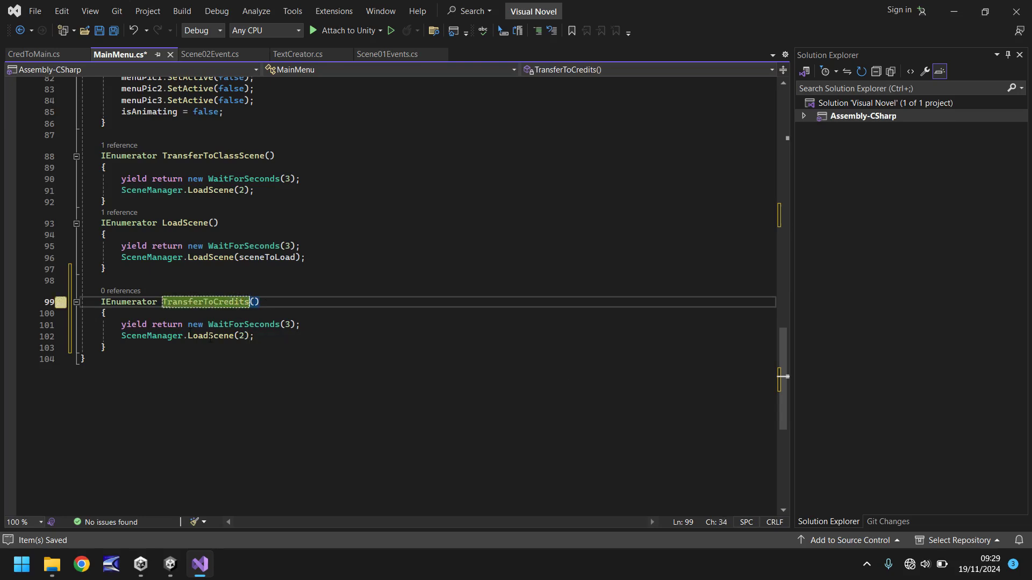
left_click(170, 564)
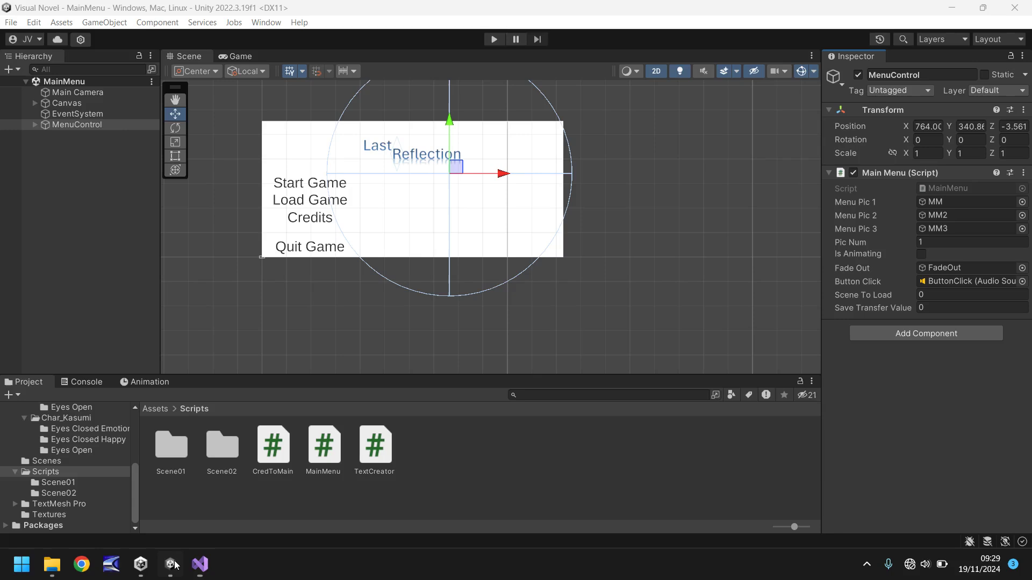
- Confirm in Build Settings that Credits is build index 4, then return to MainMenu.cs
left_click(16, 23)
left_click(51, 180)
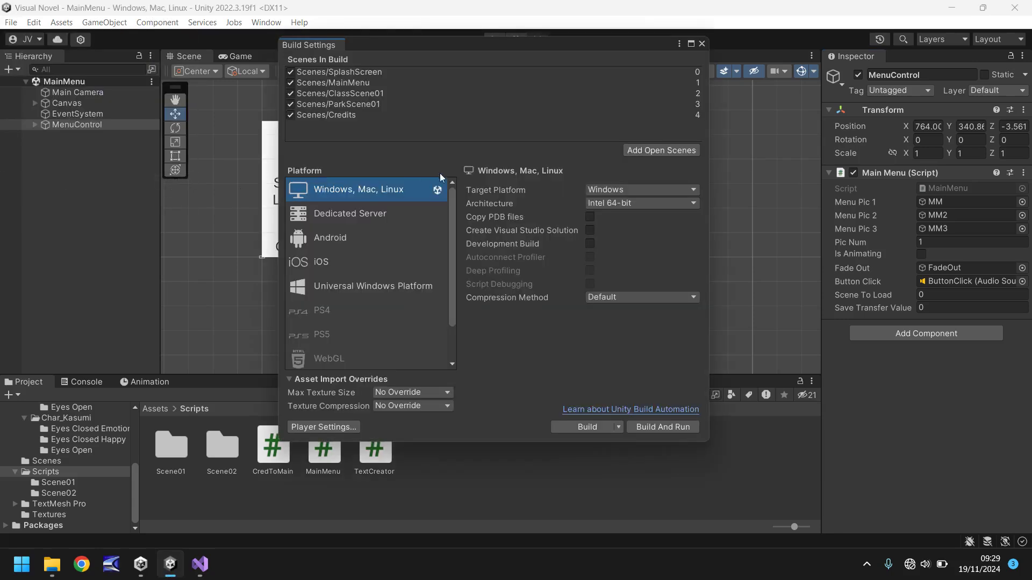
left_click(701, 44)
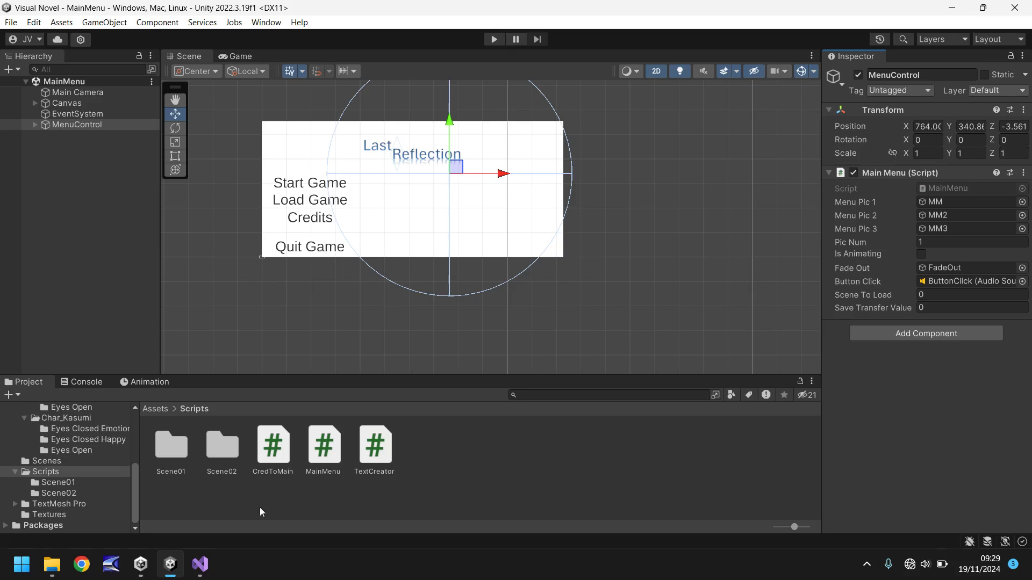
left_click(208, 565)
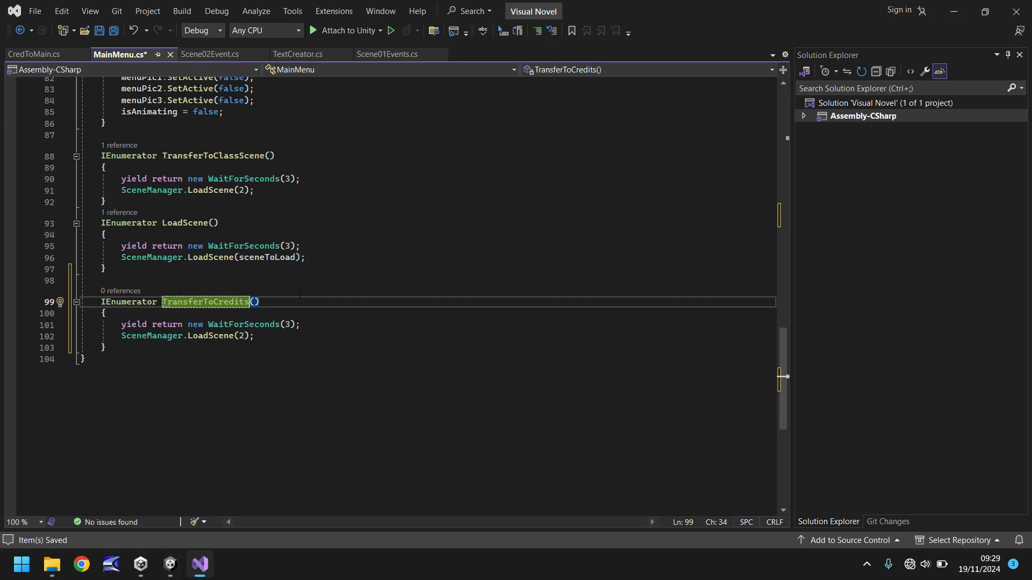
- Change the credits coroutine's LoadScene index from 2 to 4
left_click(245, 336)
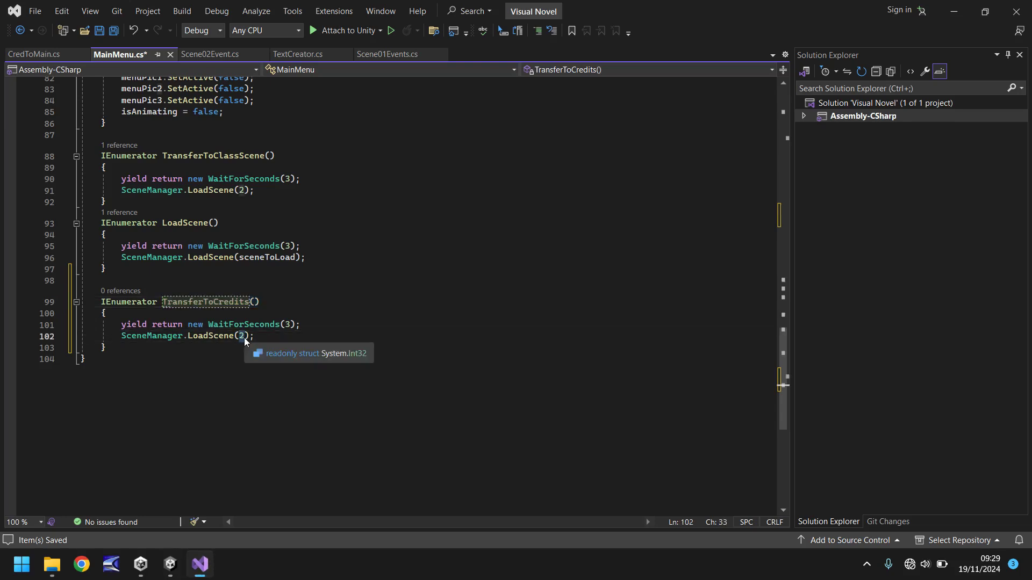
type("4")
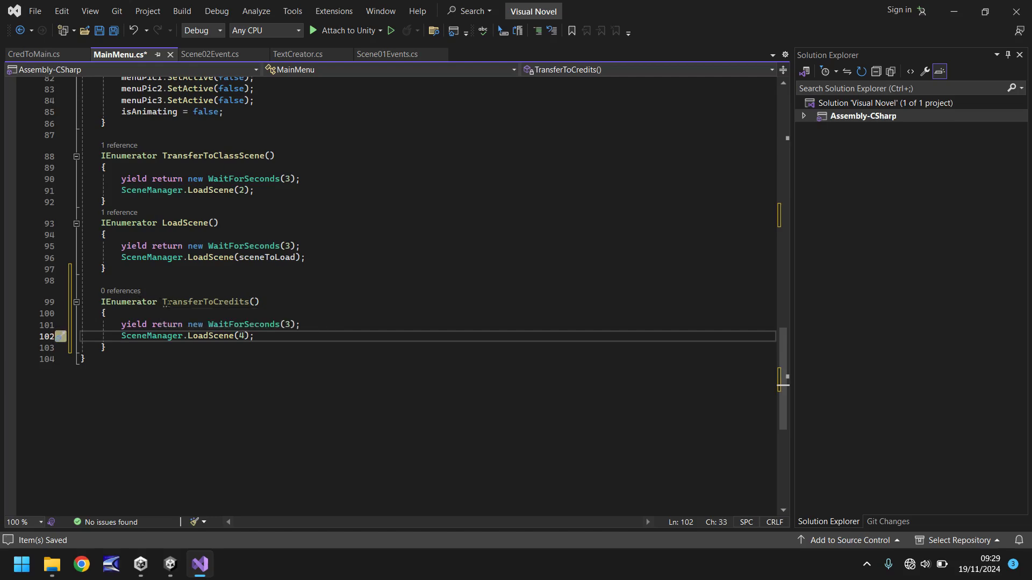
scroll(219, 308, "up", 15)
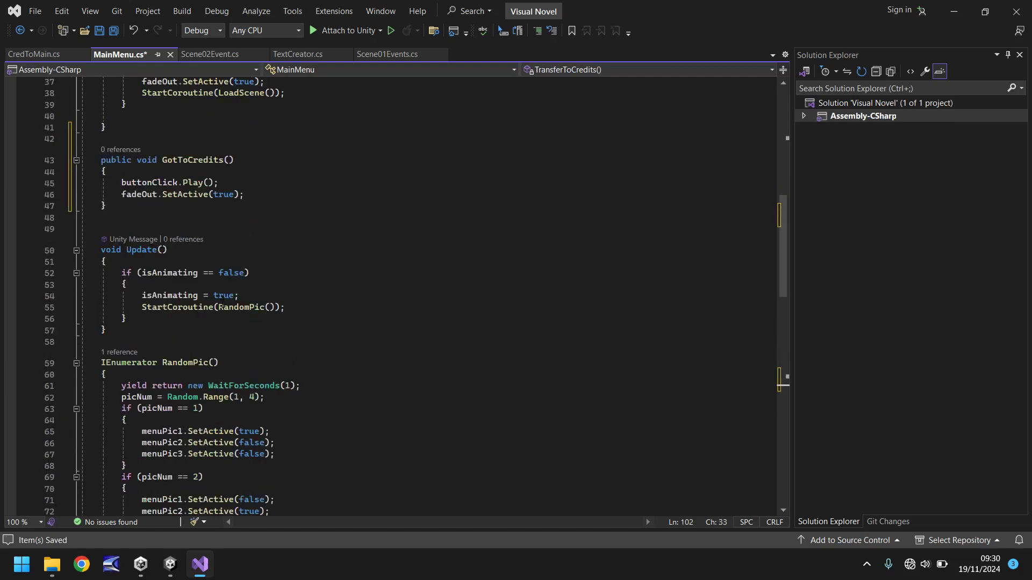
scroll(219, 308, "up", 11)
scroll(222, 304, "down", 5)
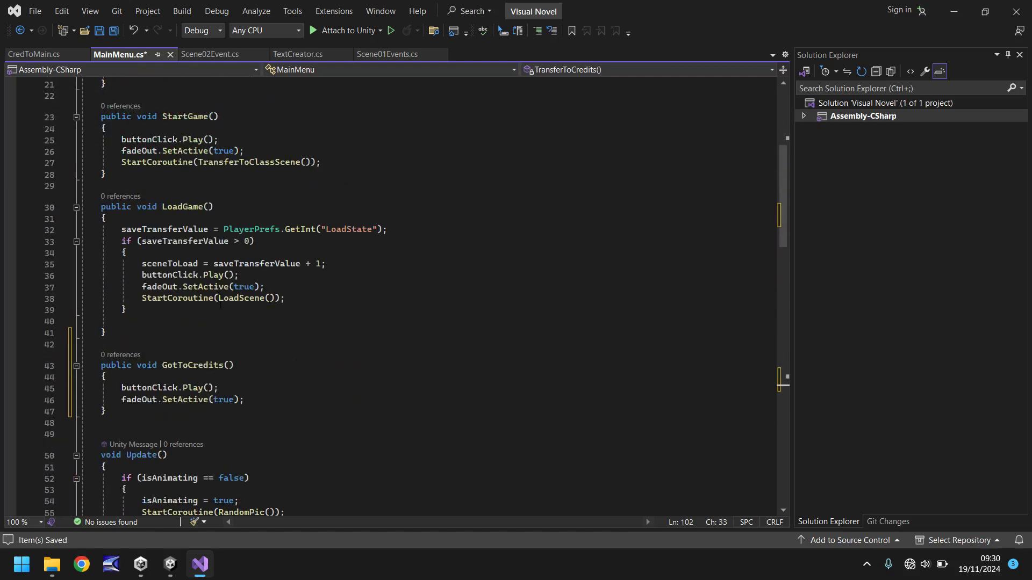
scroll(220, 306, "down", 3)
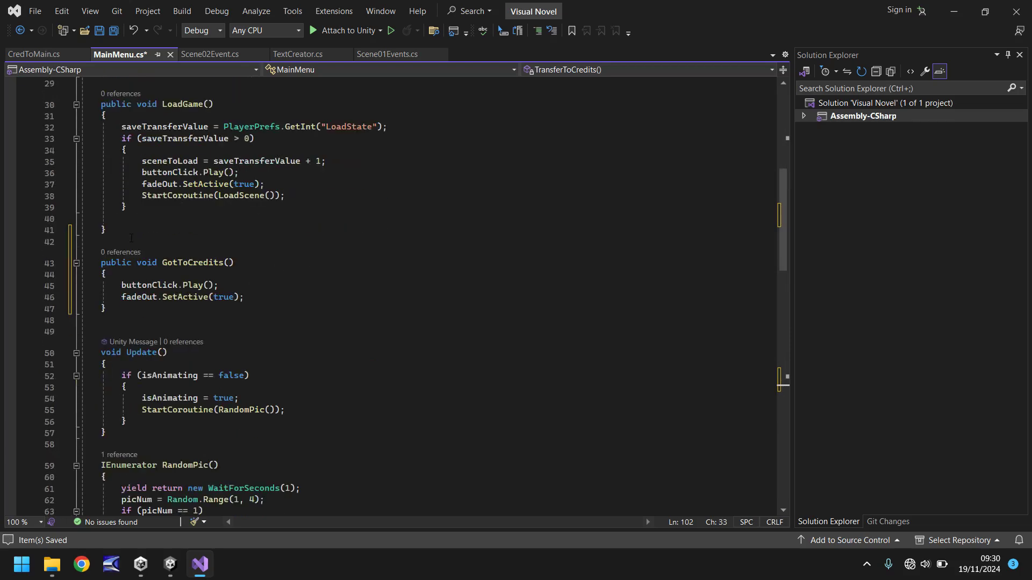
- Rename GotToCredits to GoToCredits, add StartCoroutine(TransferToCredits()); inside it, and save MainMenu.cs
left_click(179, 262)
key("BackSpace")
left_click(264, 295)
key("Return")
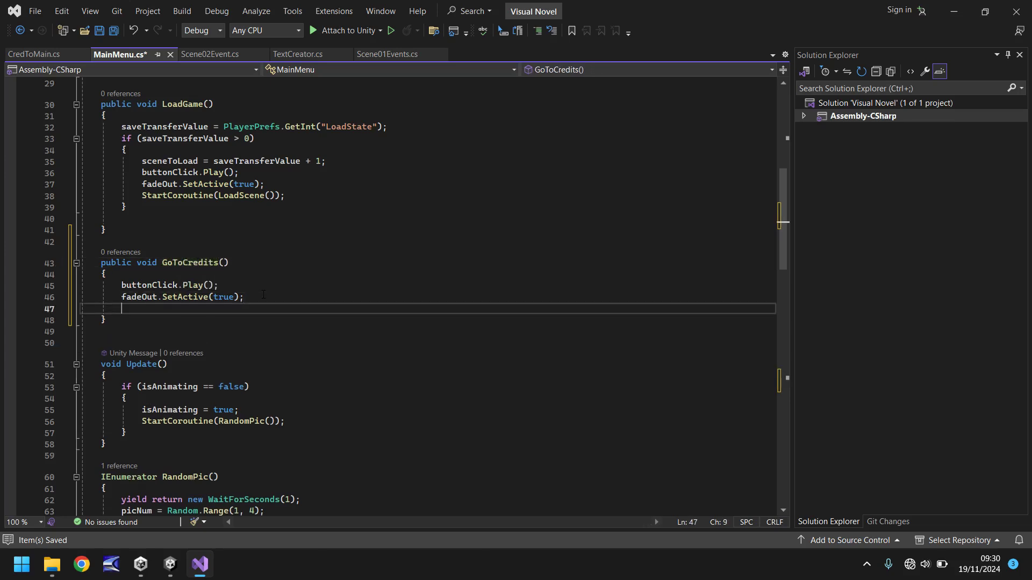
type("StartCo")
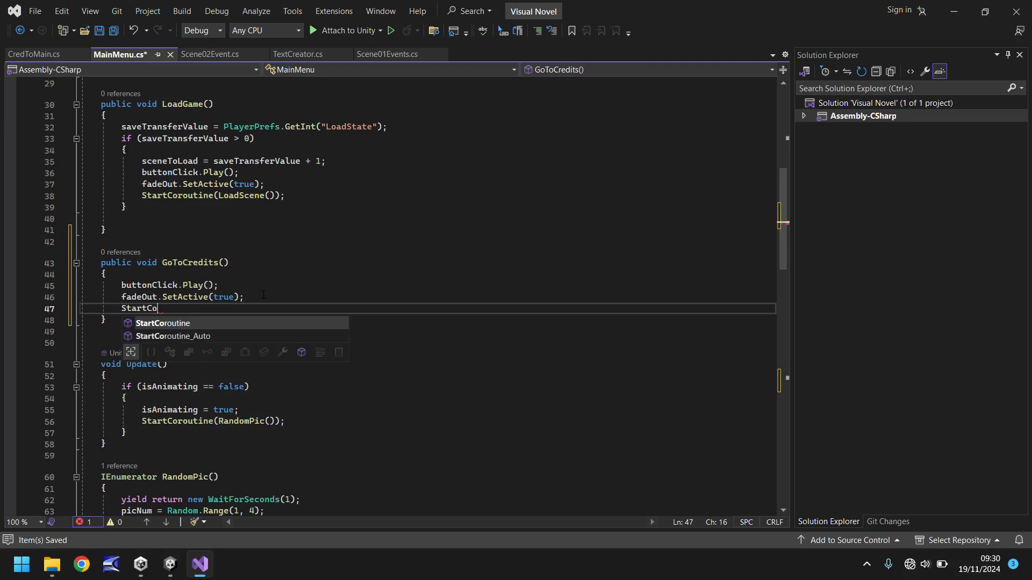
key("Tab")
type("(T")
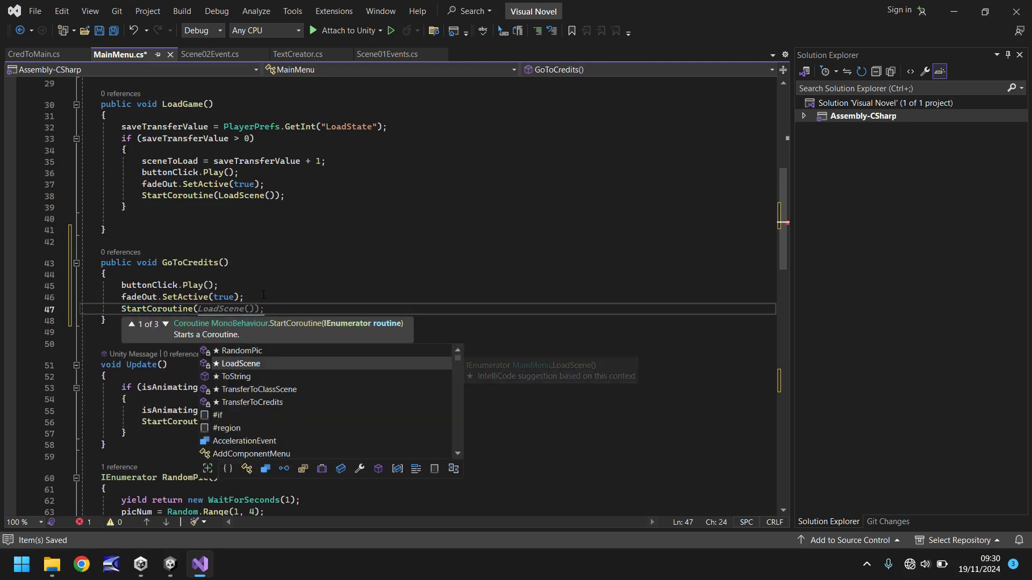
type("ransferTo")
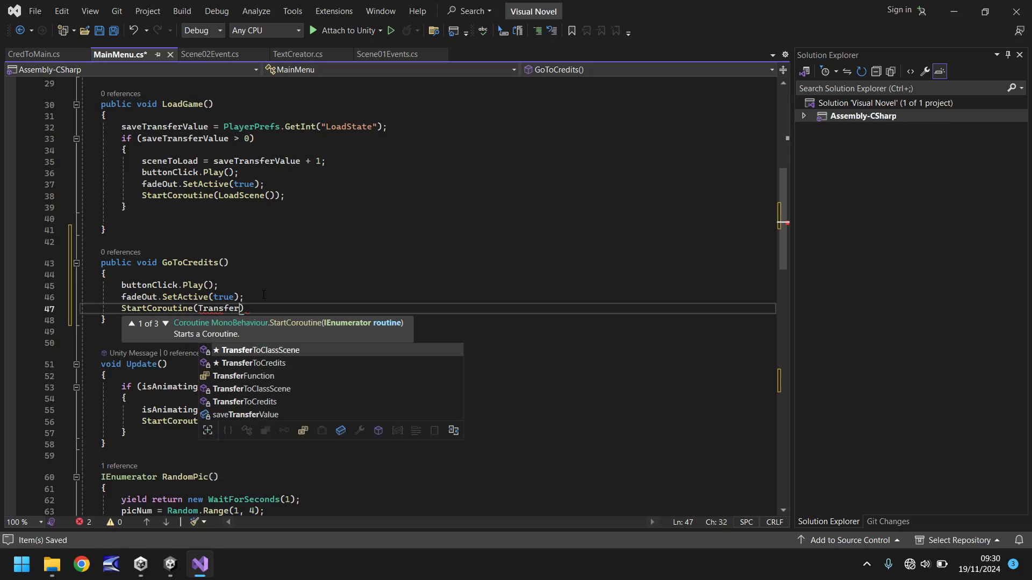
type("Credits()")
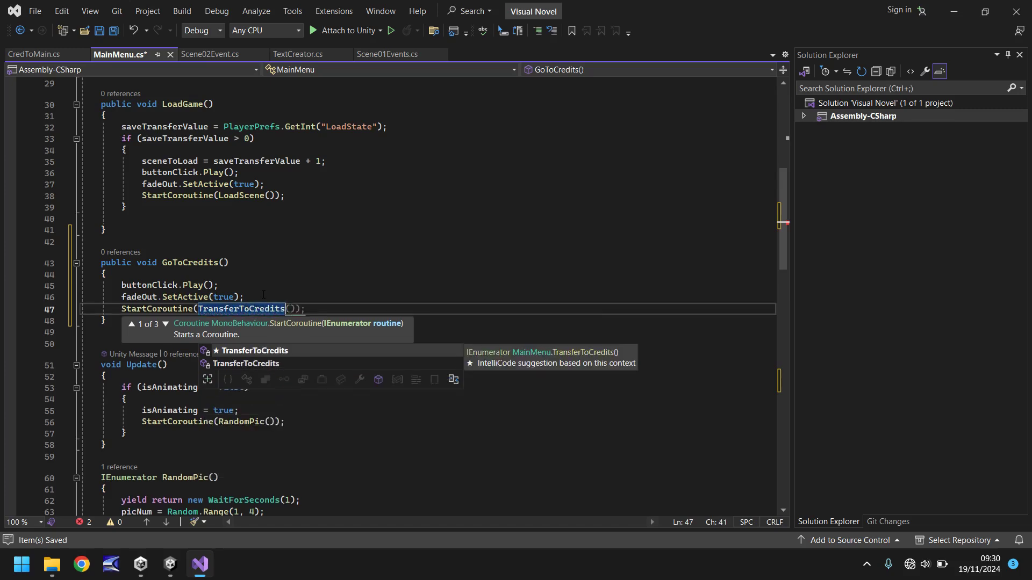
type(");")
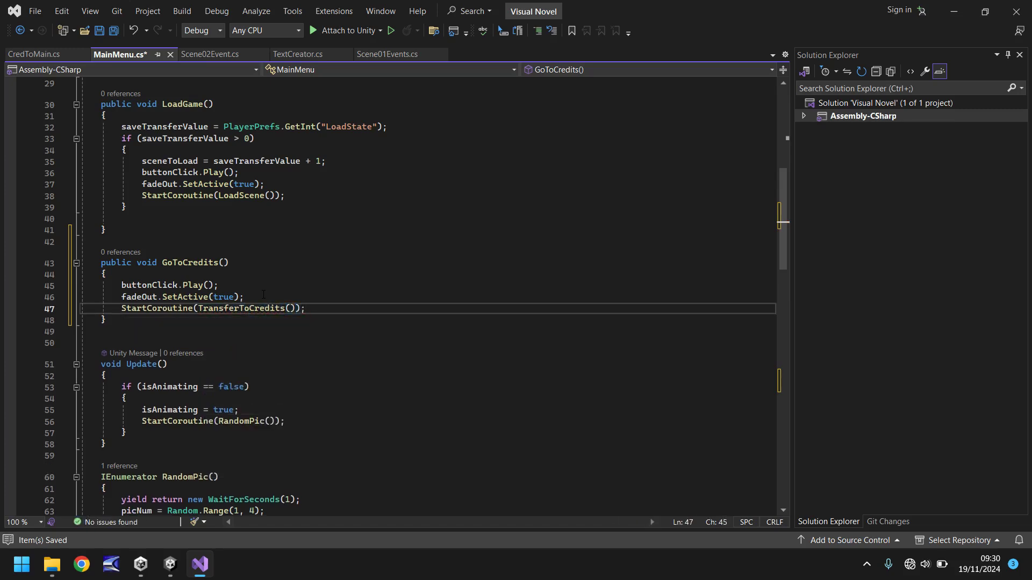
key("ctrl+s")
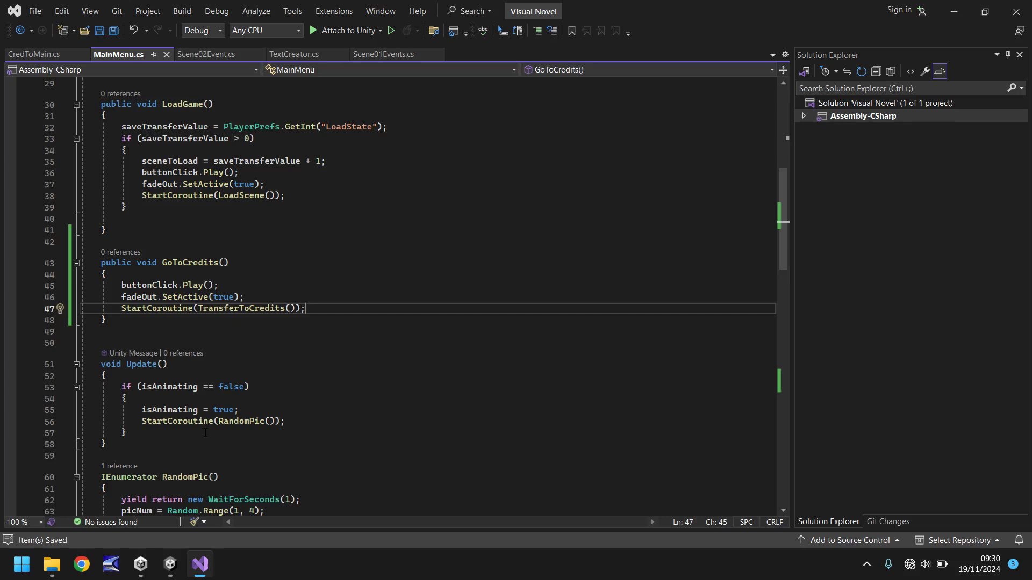
- Back in the Unity editor, select the Credits button under Canvas in the hierarchy
left_click(164, 565)
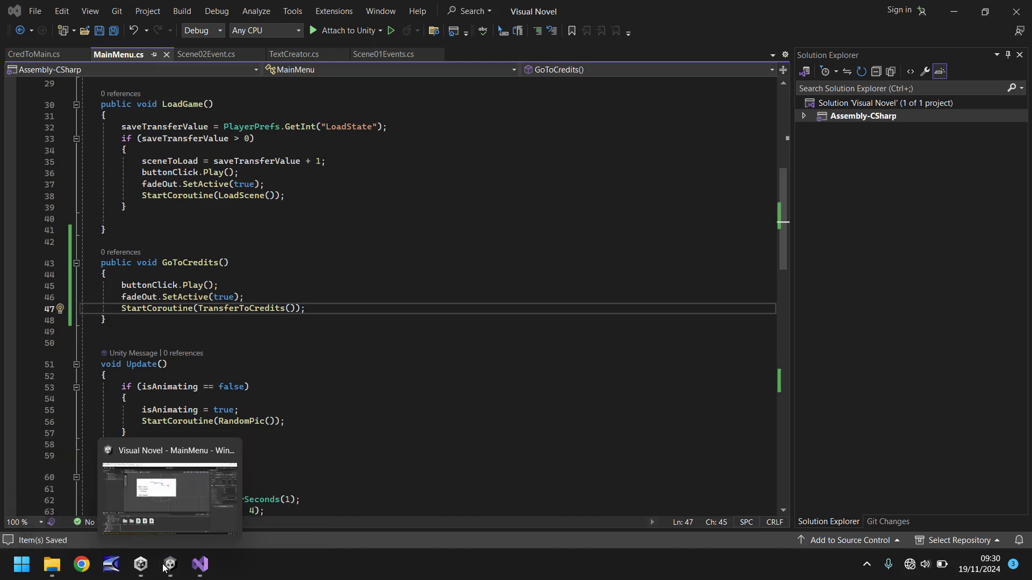
left_click(194, 486)
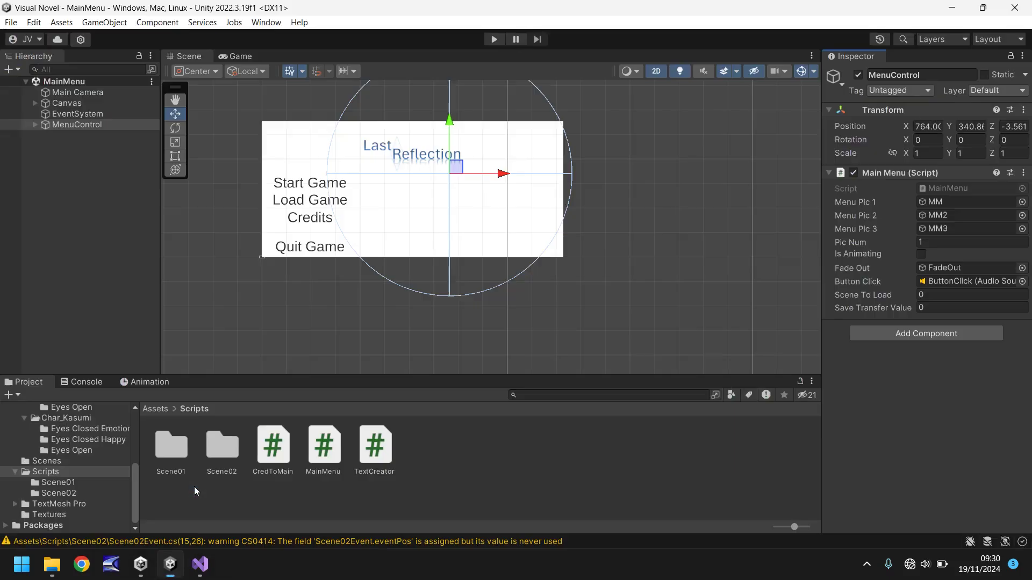
left_click(33, 125)
left_click(34, 103)
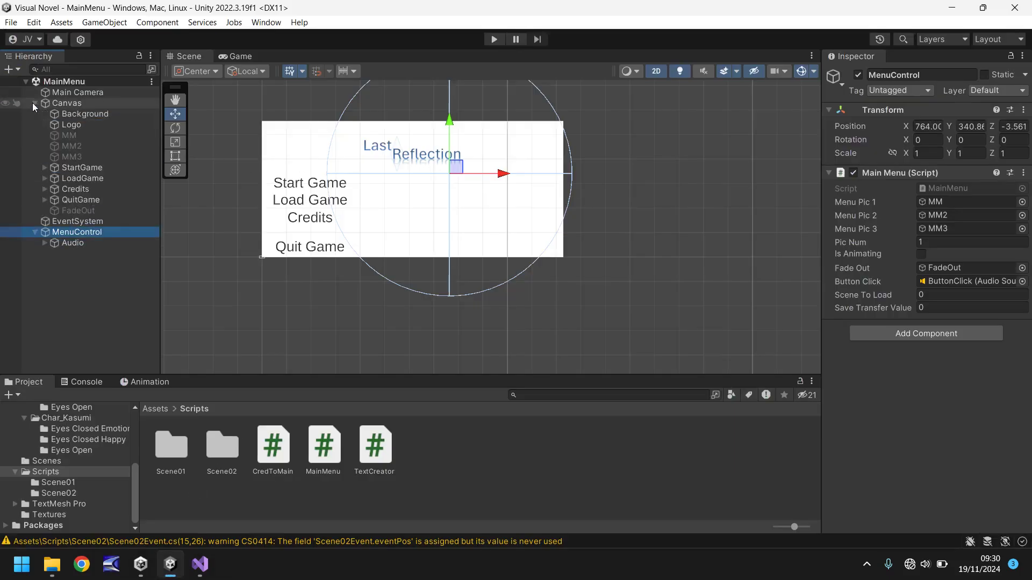
left_click(80, 191)
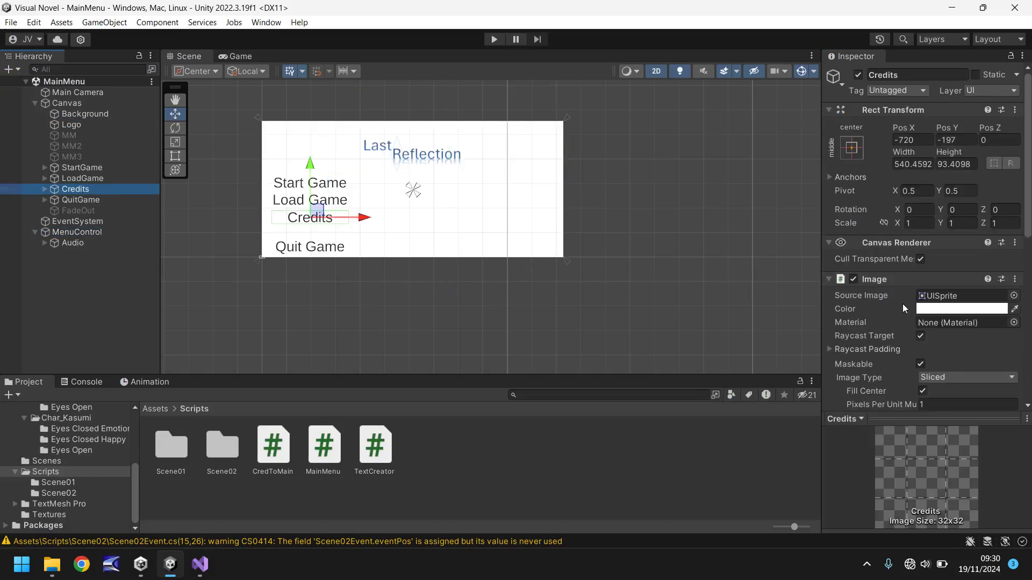
- Add an On Click entry targeting MenuControl with MainMenu.GoToCredits, then save the scene
scroll(908, 311, "down", 10)
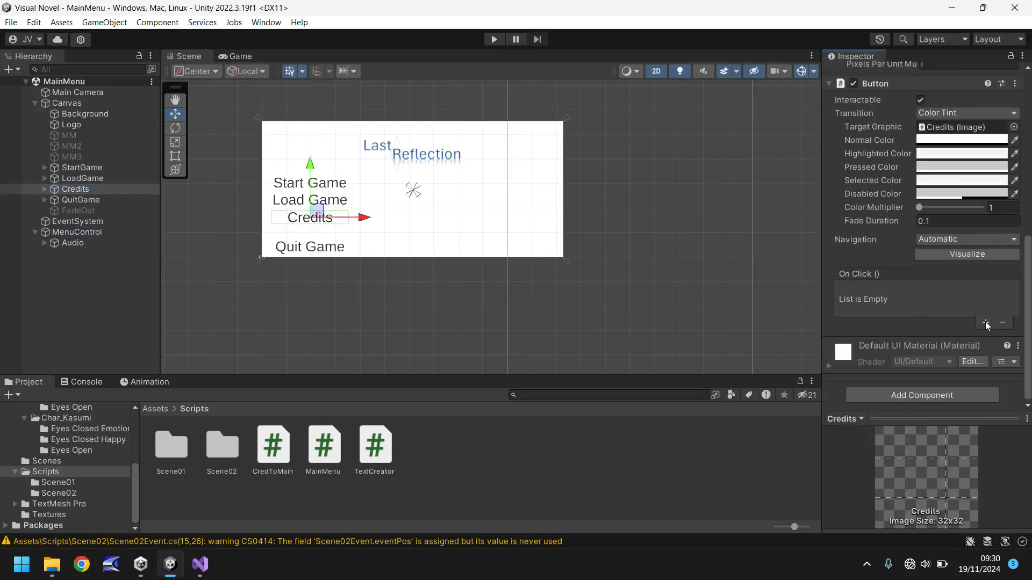
left_click(985, 323)
left_click_drag(56, 233, 875, 306)
left_click(927, 291)
mouse_move(941, 356)
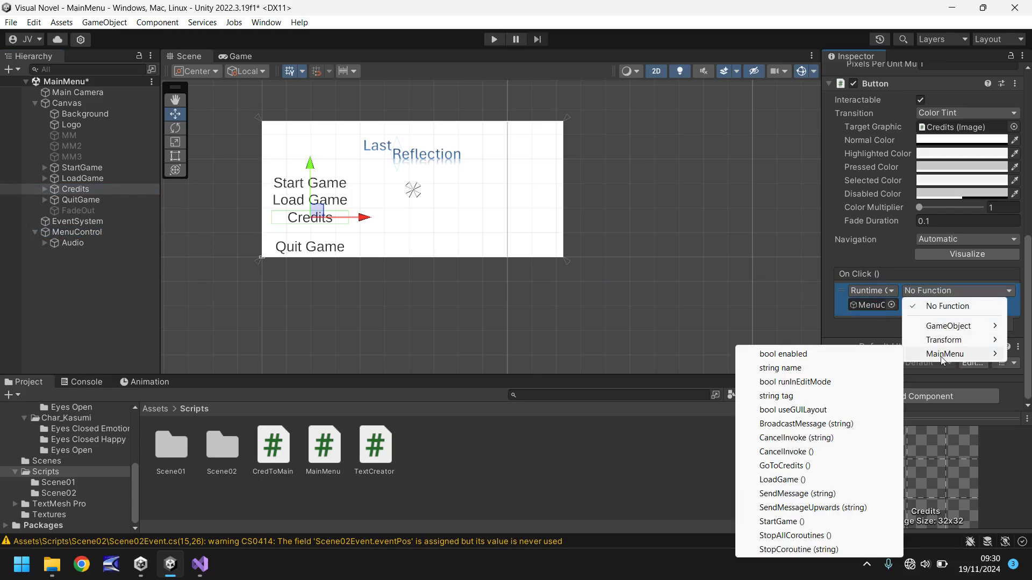
left_click(788, 465)
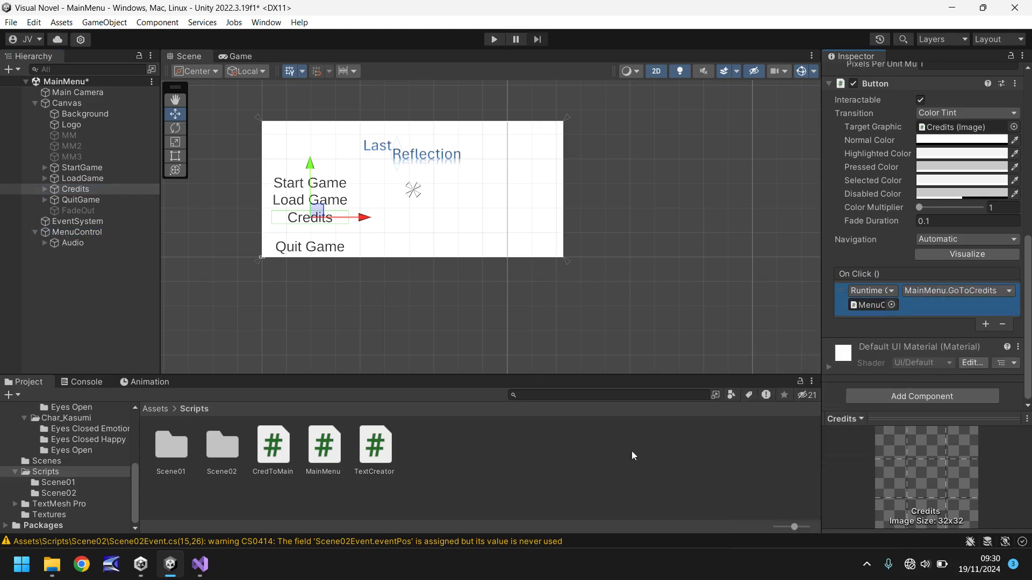
key("ctrl+s")
left_click(494, 39)
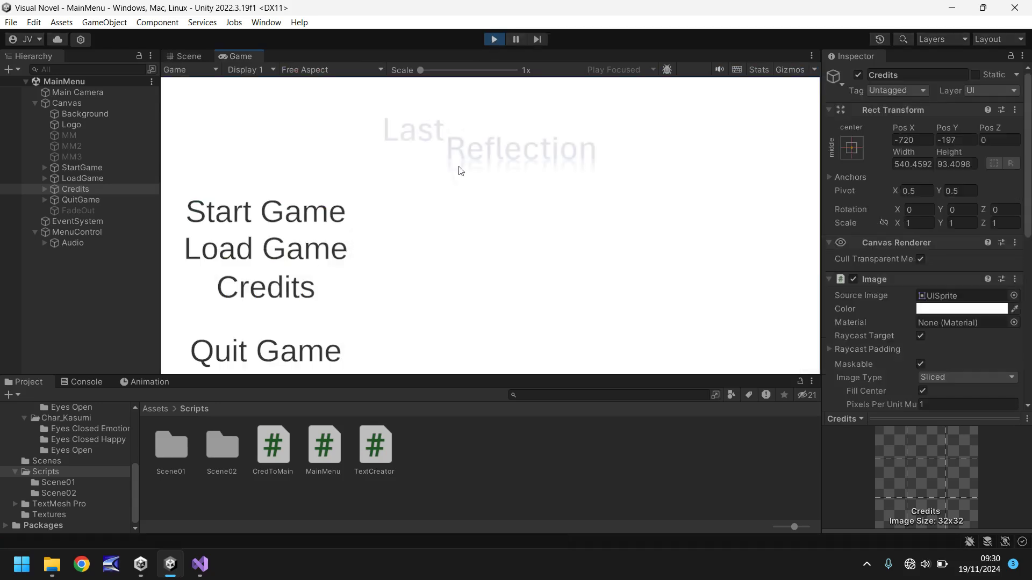
left_click(260, 298)
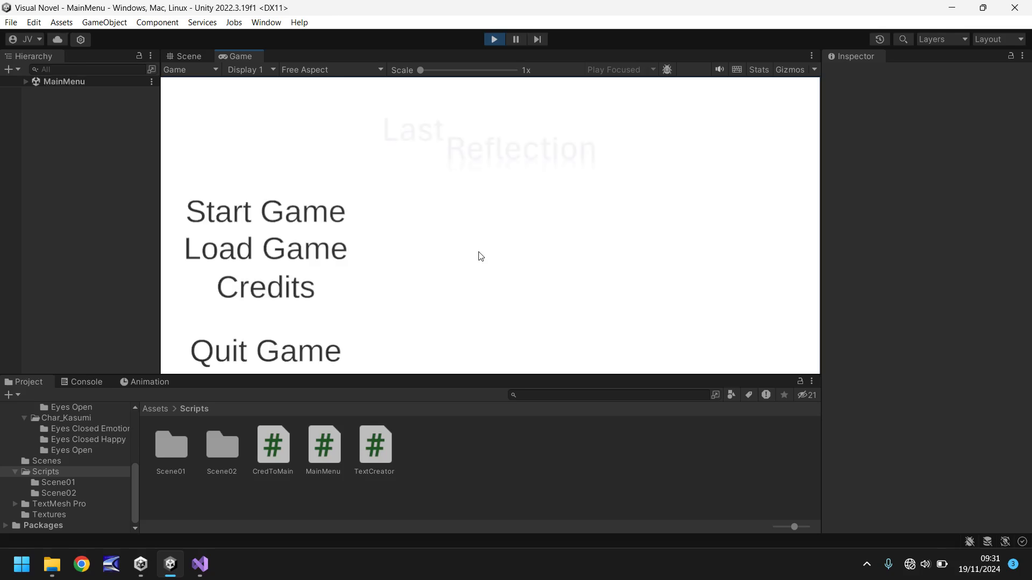
left_click(239, 290)
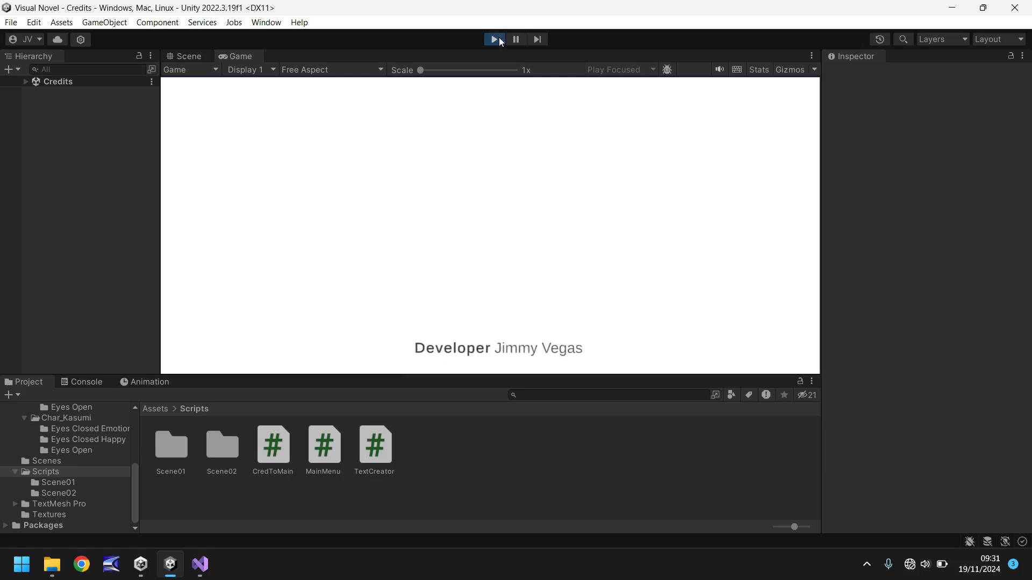
left_click(495, 39)
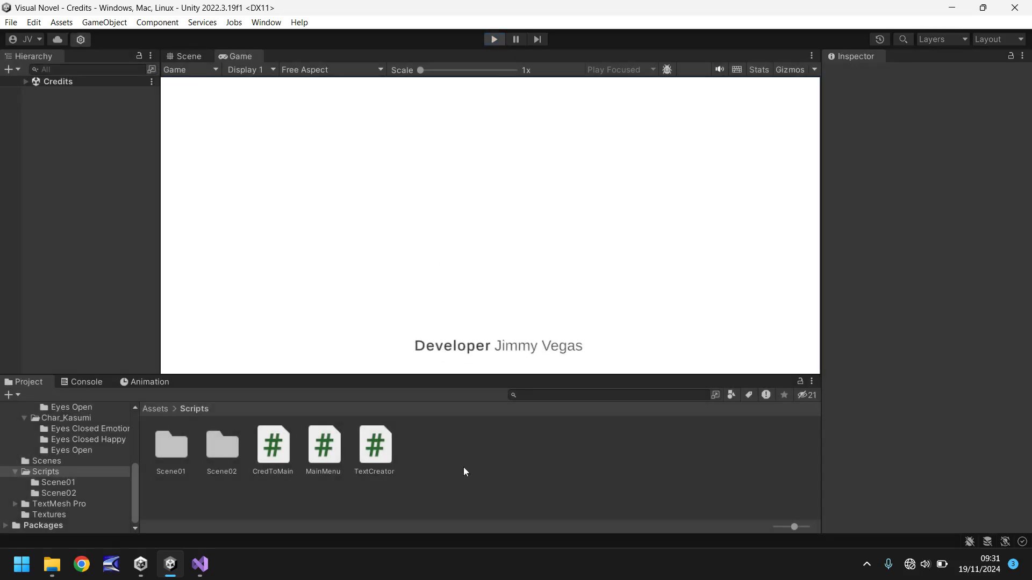